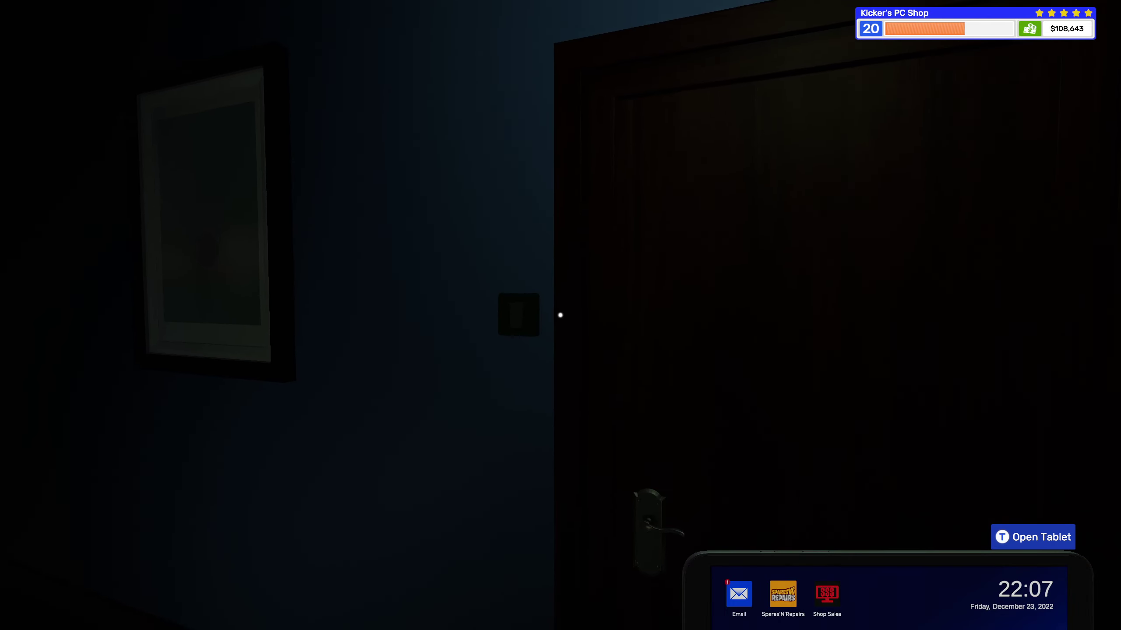
- Switch on the lights, collect the hallway delivery and dismiss its stock-take summary
click(560, 315)
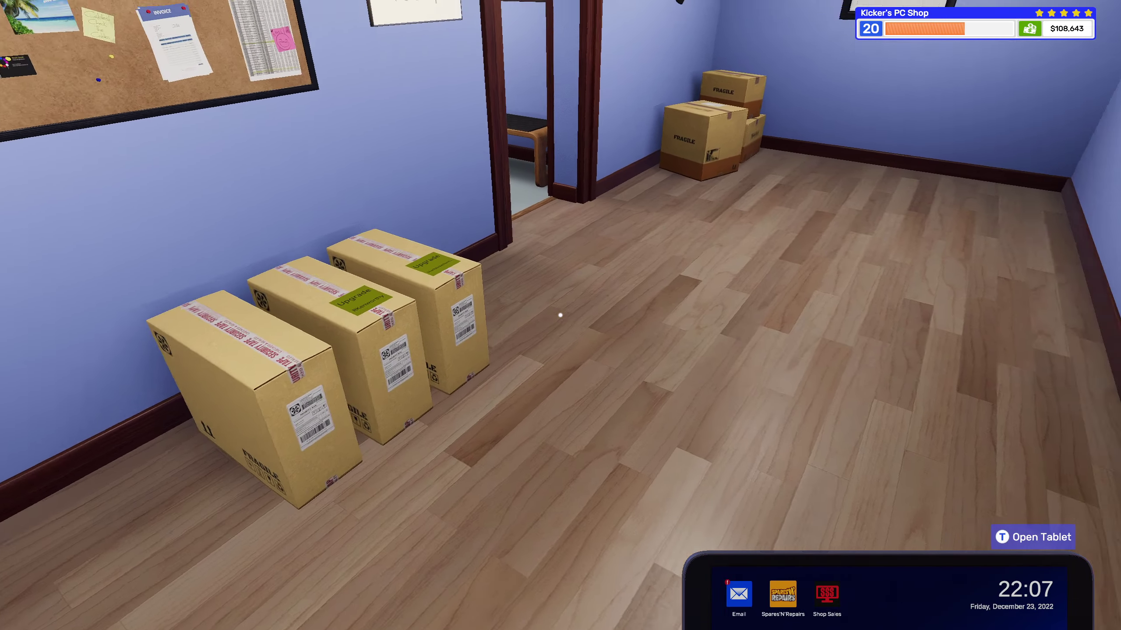
click(560, 315)
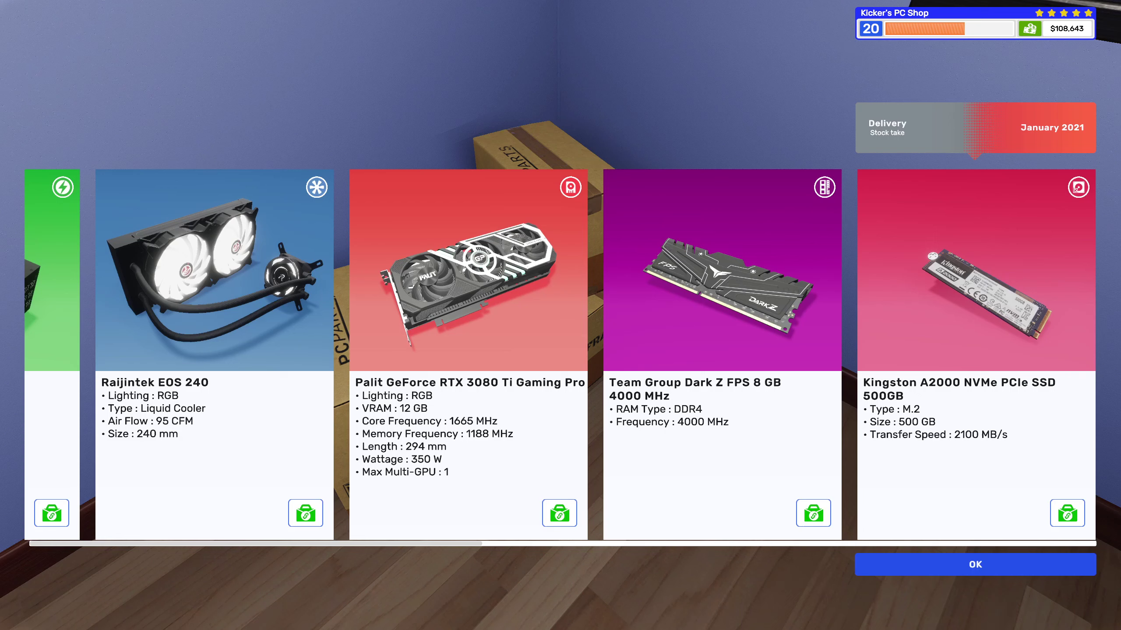
click(919, 567)
key(w)
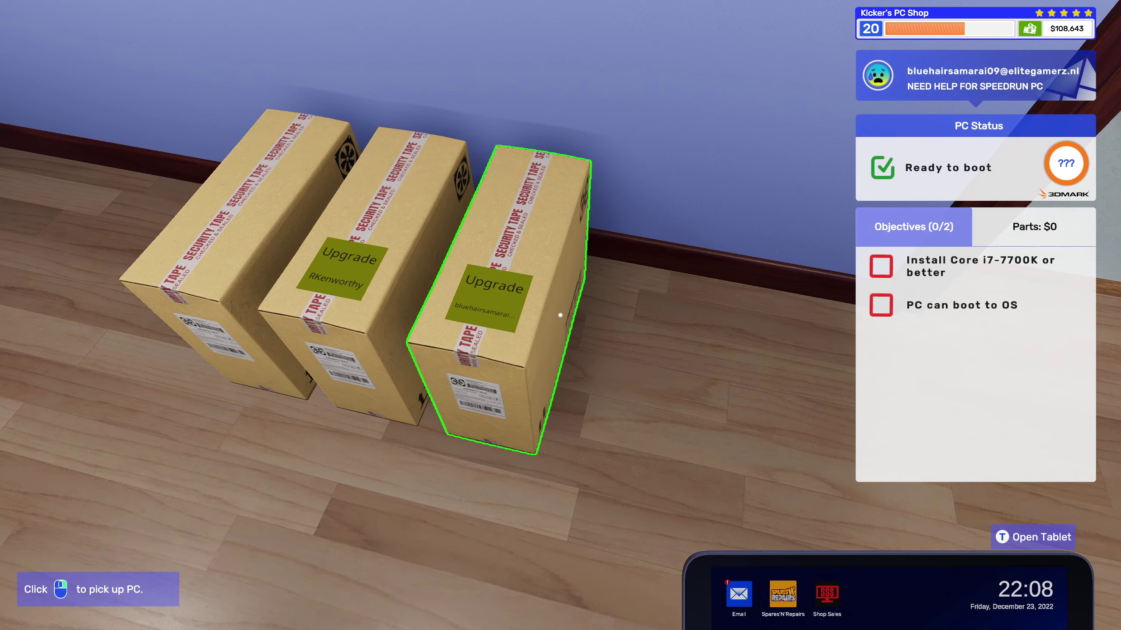
key(a)
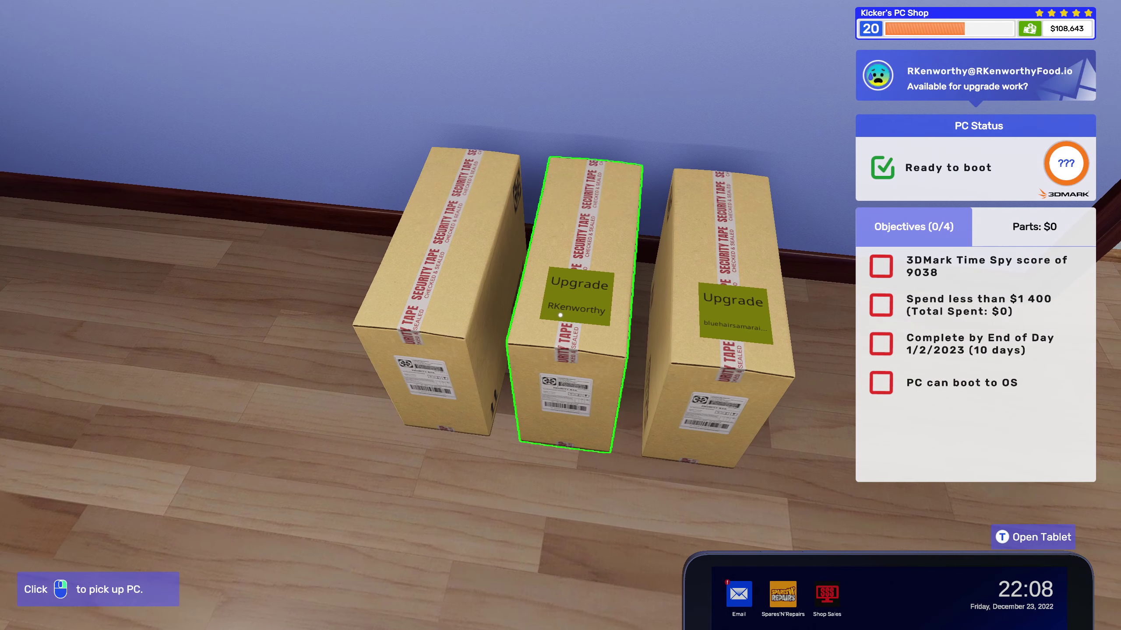
key(a)
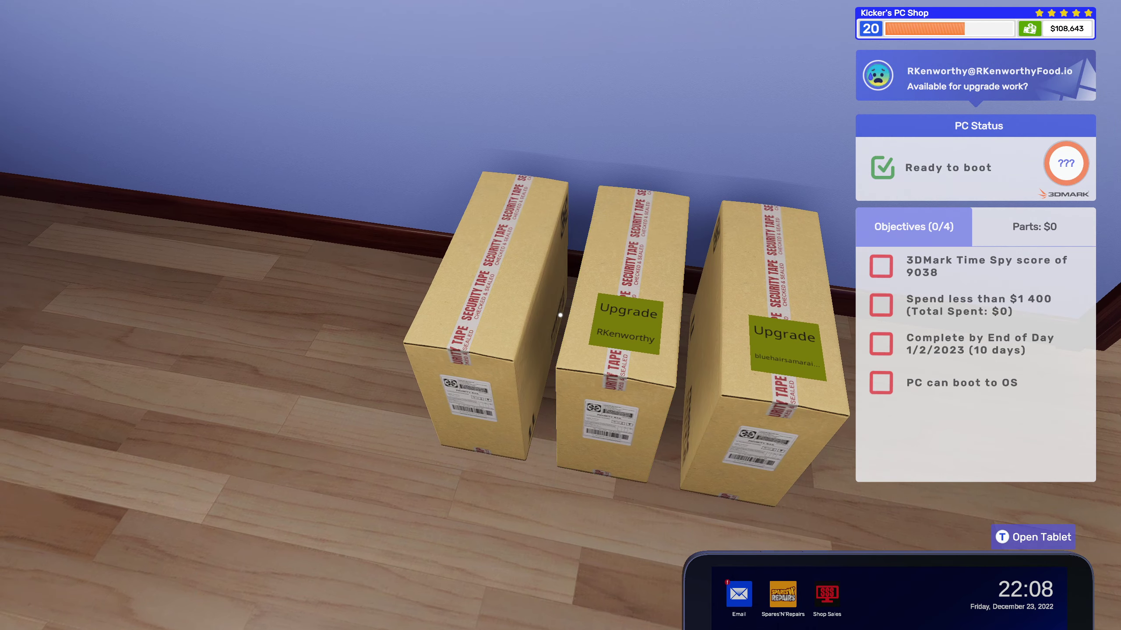
key(w)
key(a)
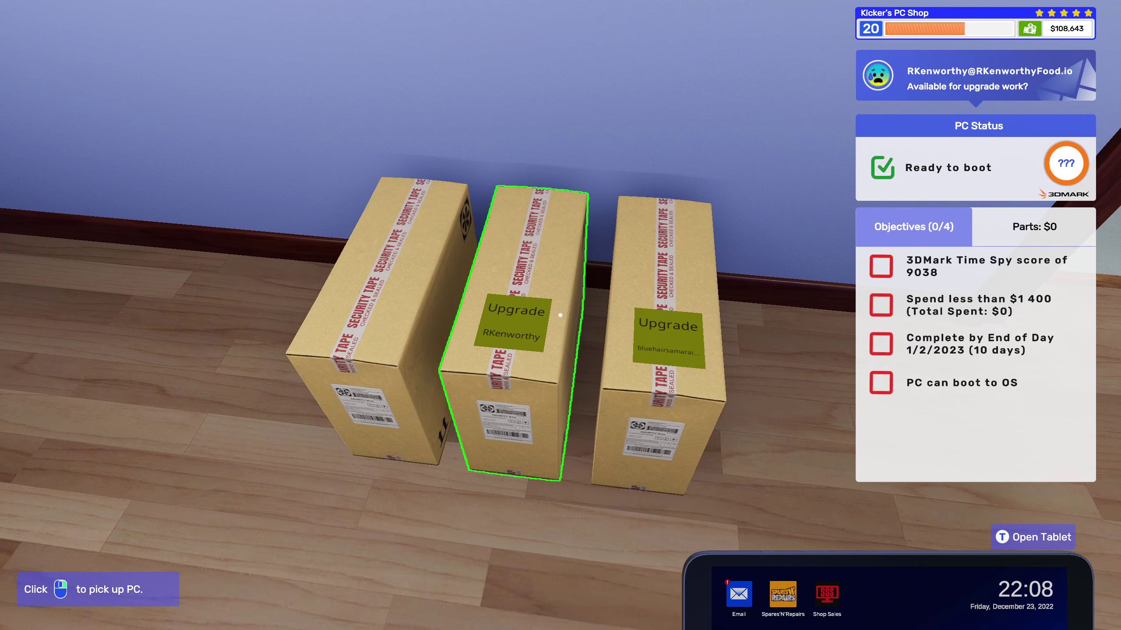
key(d)
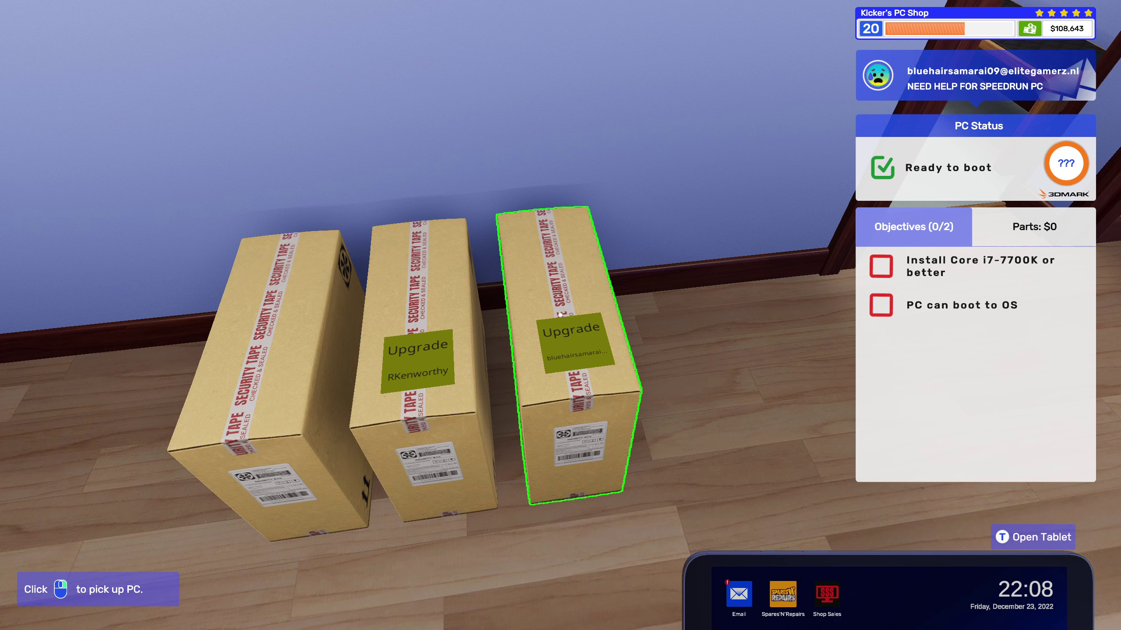
- Carry the speedrun customer's PC box into the workshop and place it on the workbench
click(560, 315)
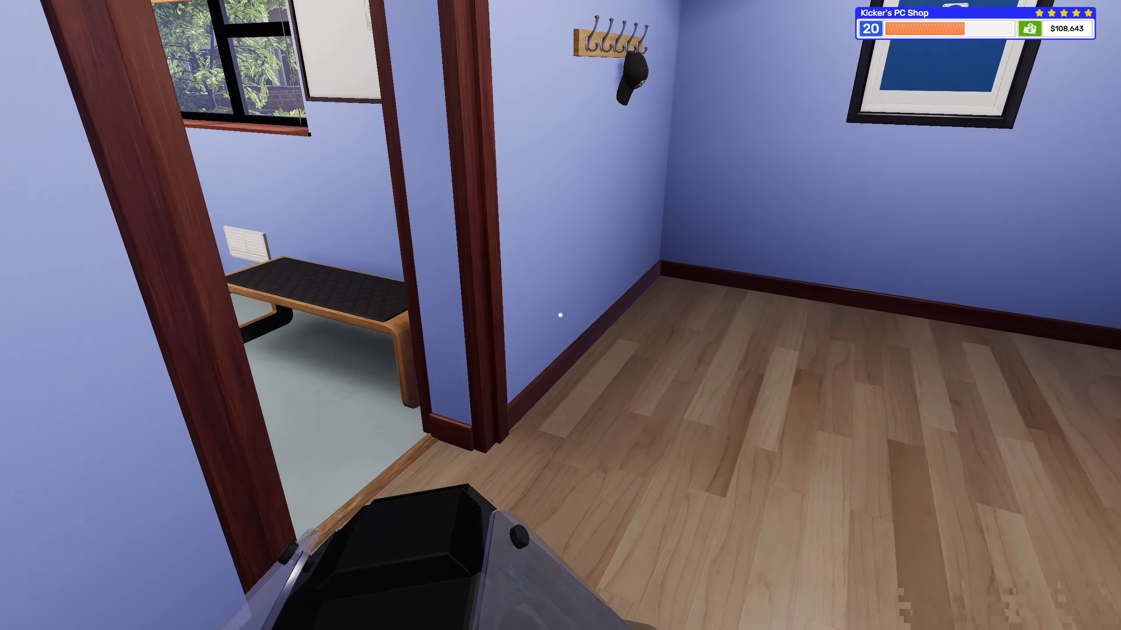
key(w)
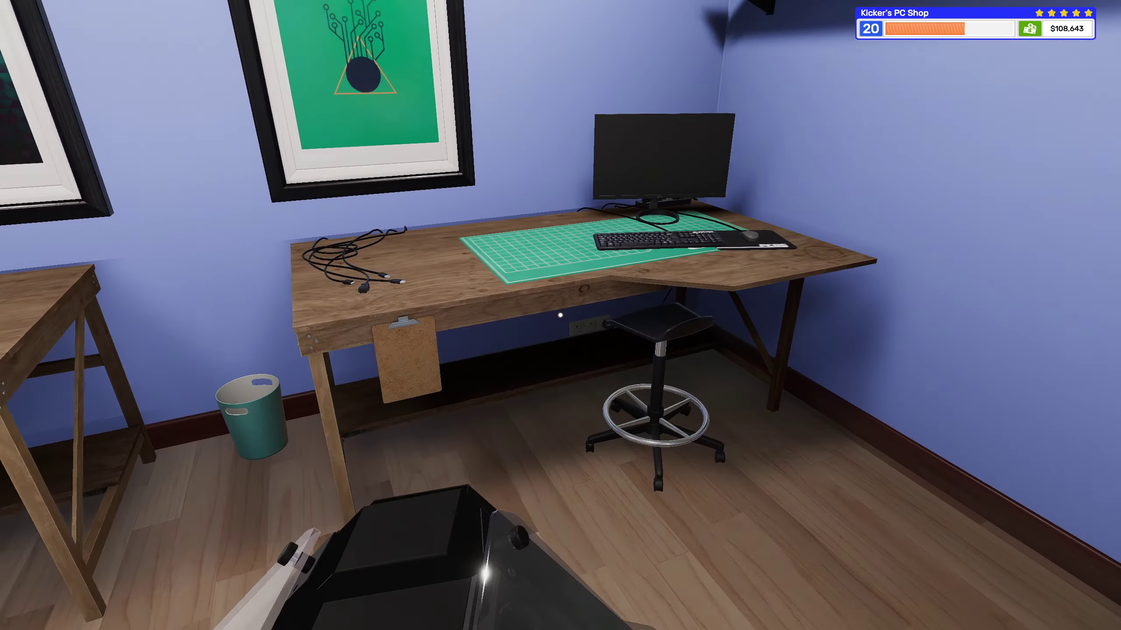
key(w)
click(561, 316)
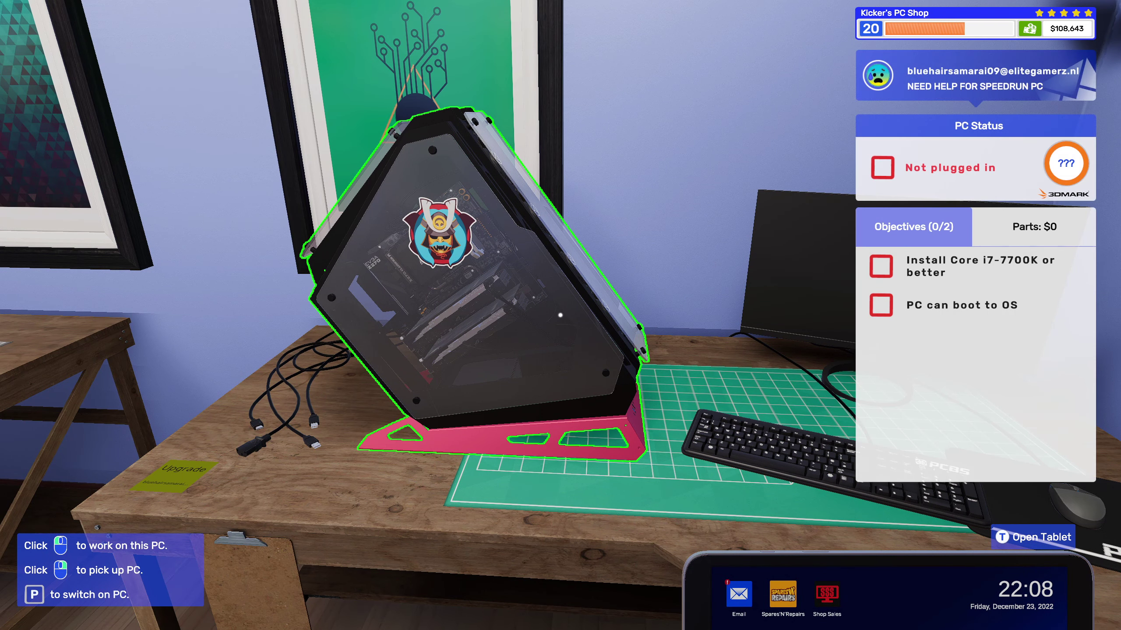
- Read the speedrun PC job email under Email > Accepted on the tablet
key(t)
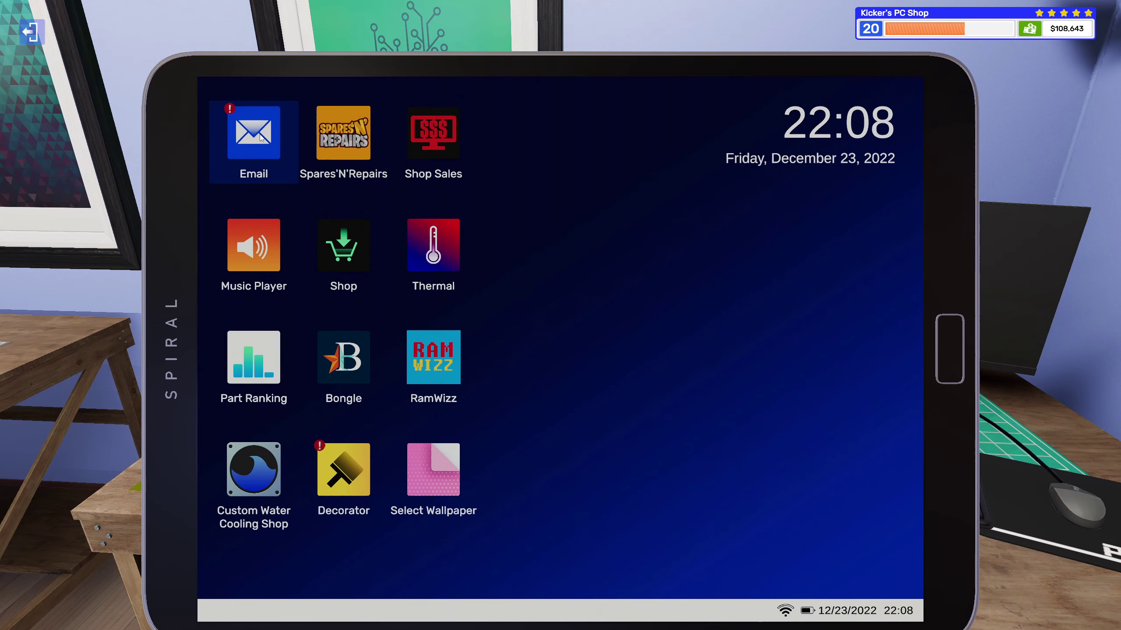
click(254, 140)
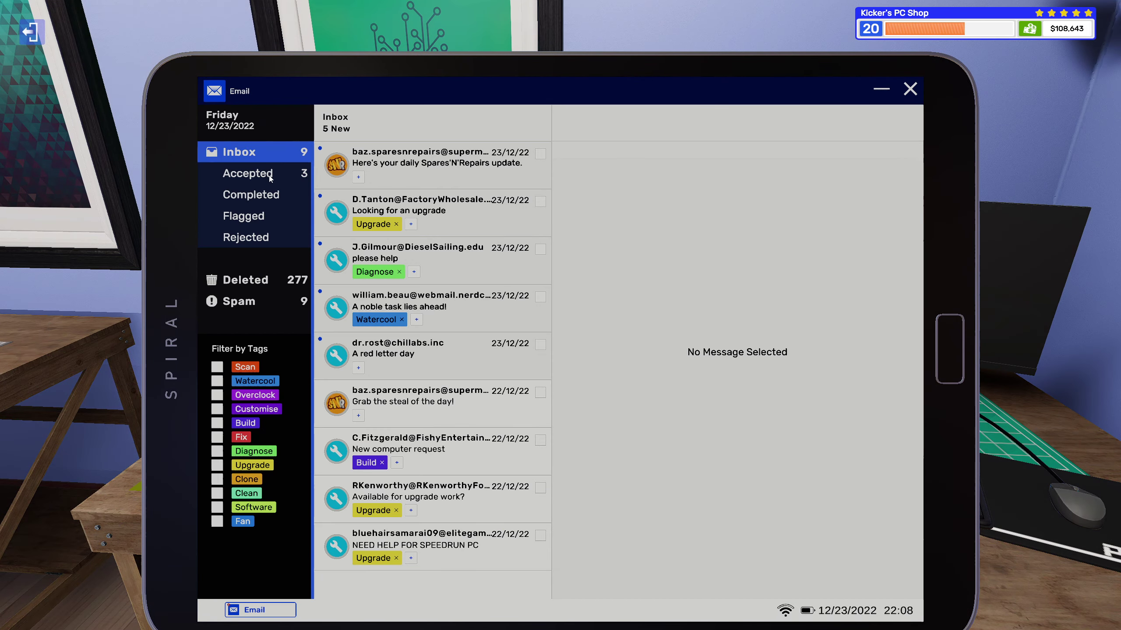
click(247, 173)
click(446, 260)
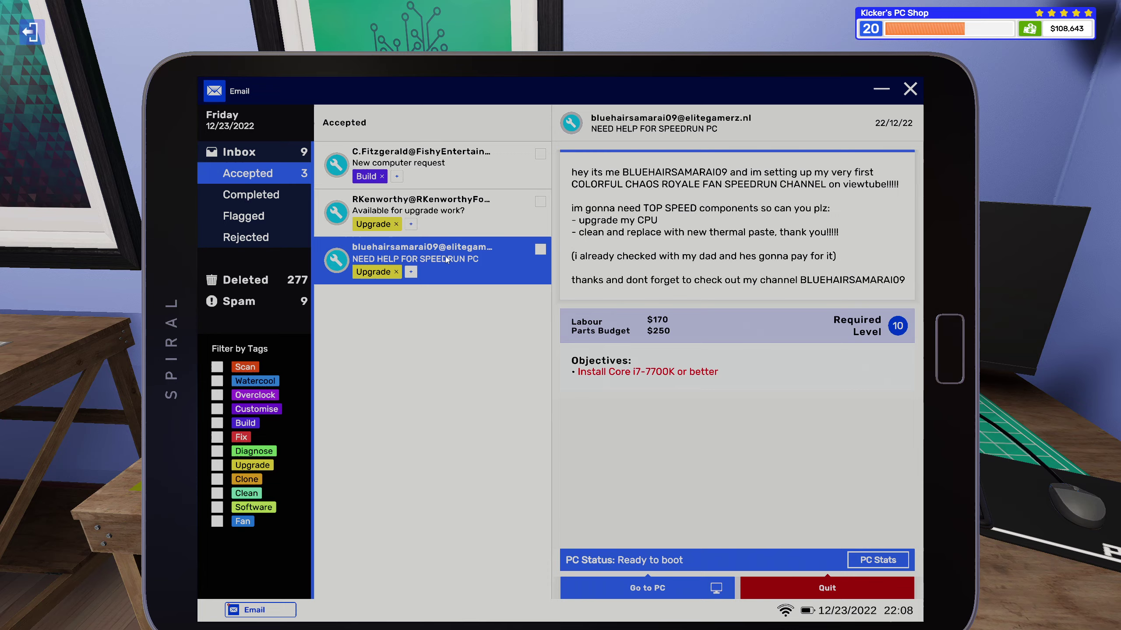
- Remove the side panel, then unplug and take out the ARCTIC air cooler
key(t)
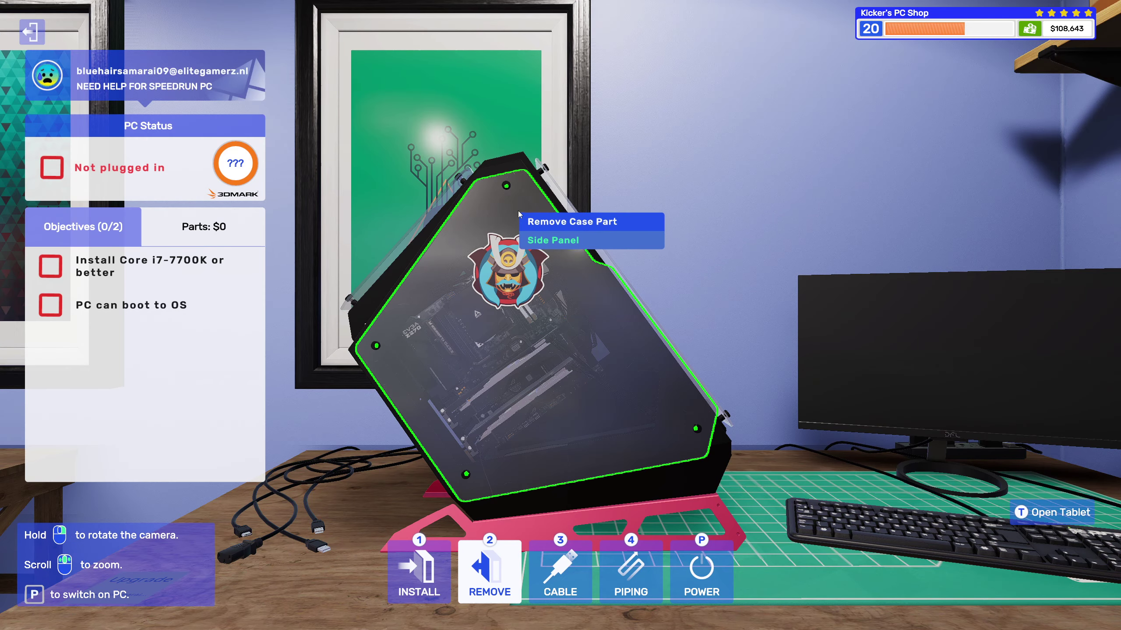
click(517, 204)
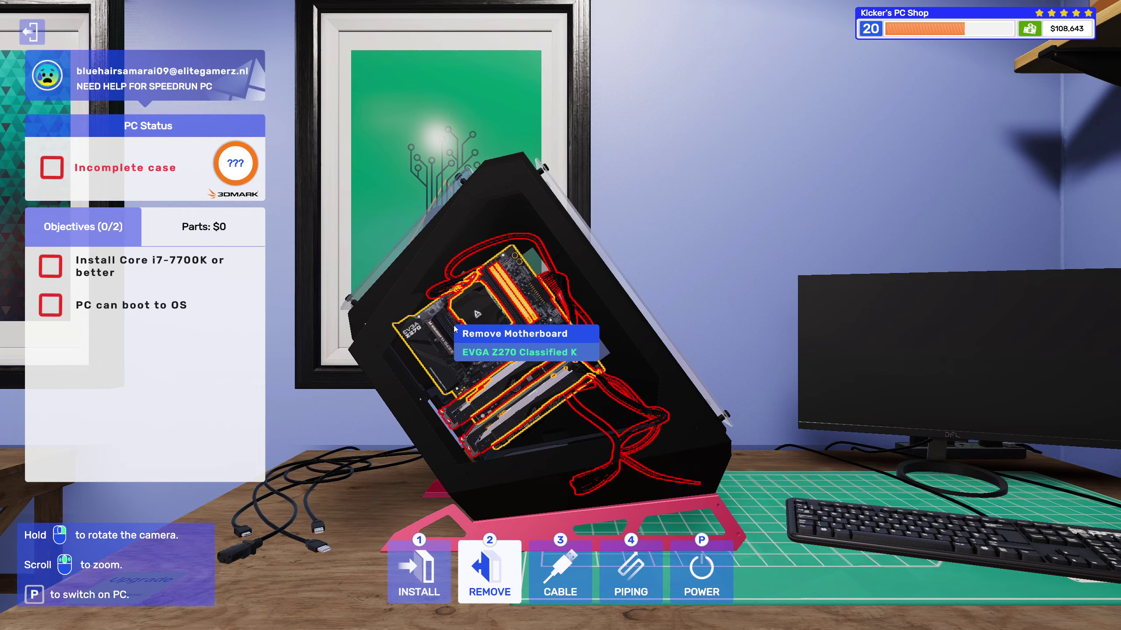
scroll(512, 212, up, 5)
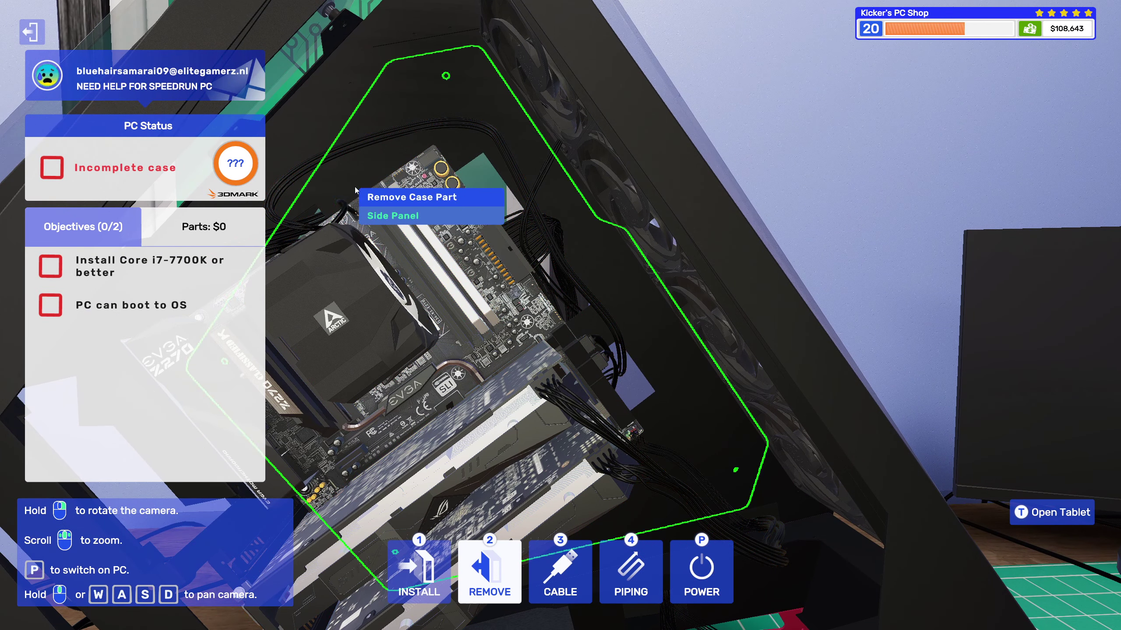
click(333, 211)
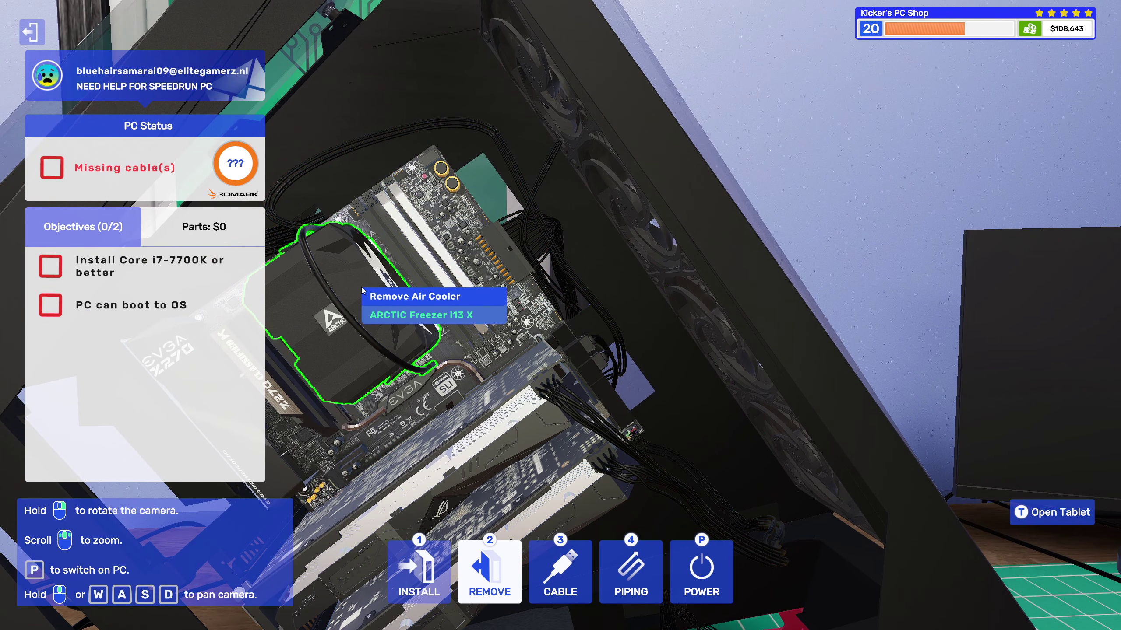
click(359, 289)
- Open the CPU shield and take the Core i5-7400 out of the socket
click(396, 340)
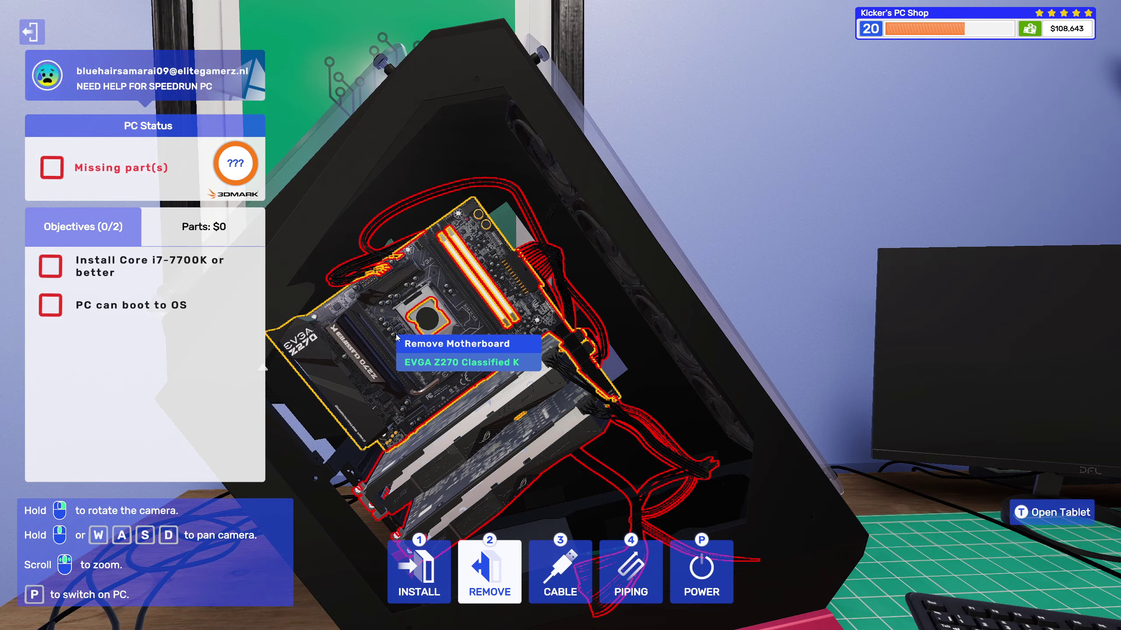
scroll(394, 351, down, 5)
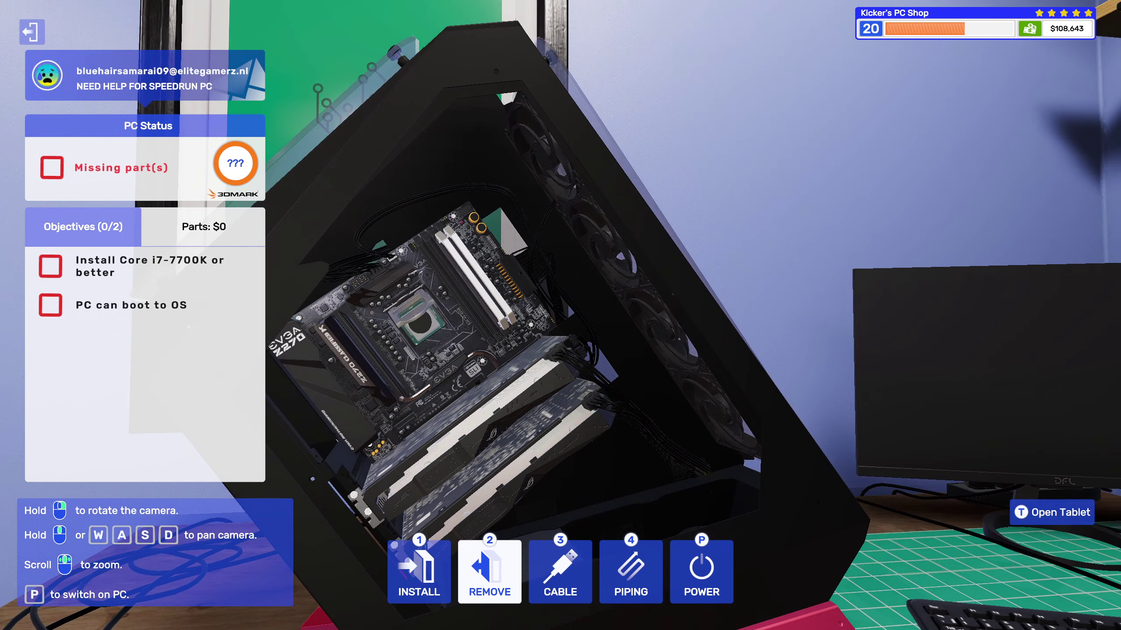
scroll(377, 364, up, 5)
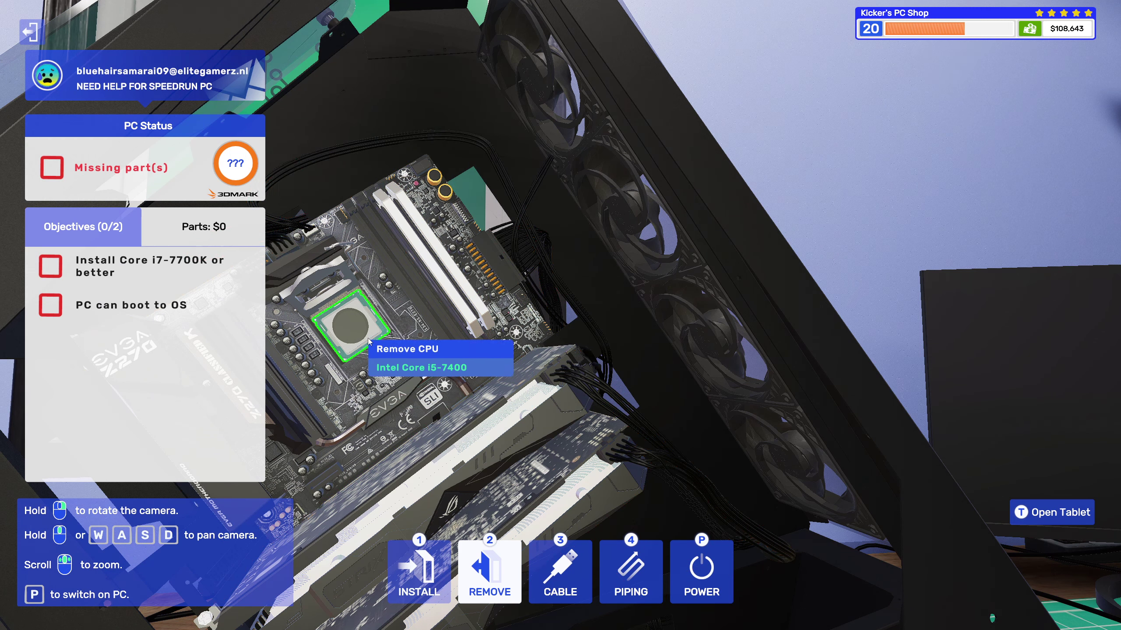
click(371, 361)
drag(370, 361, 372, 348)
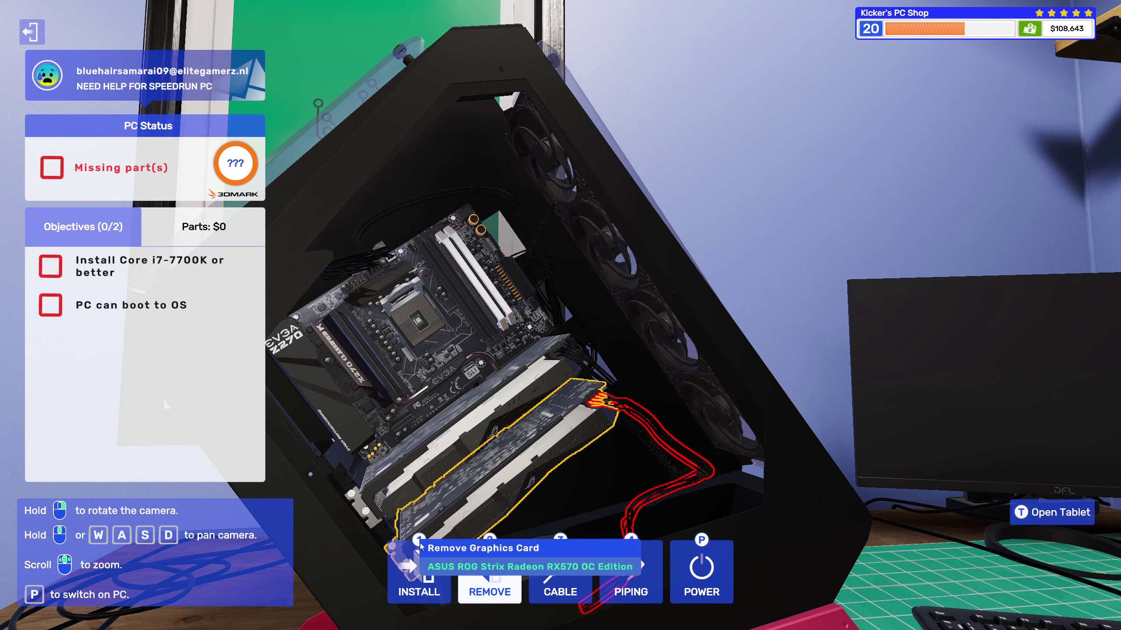
key(1)
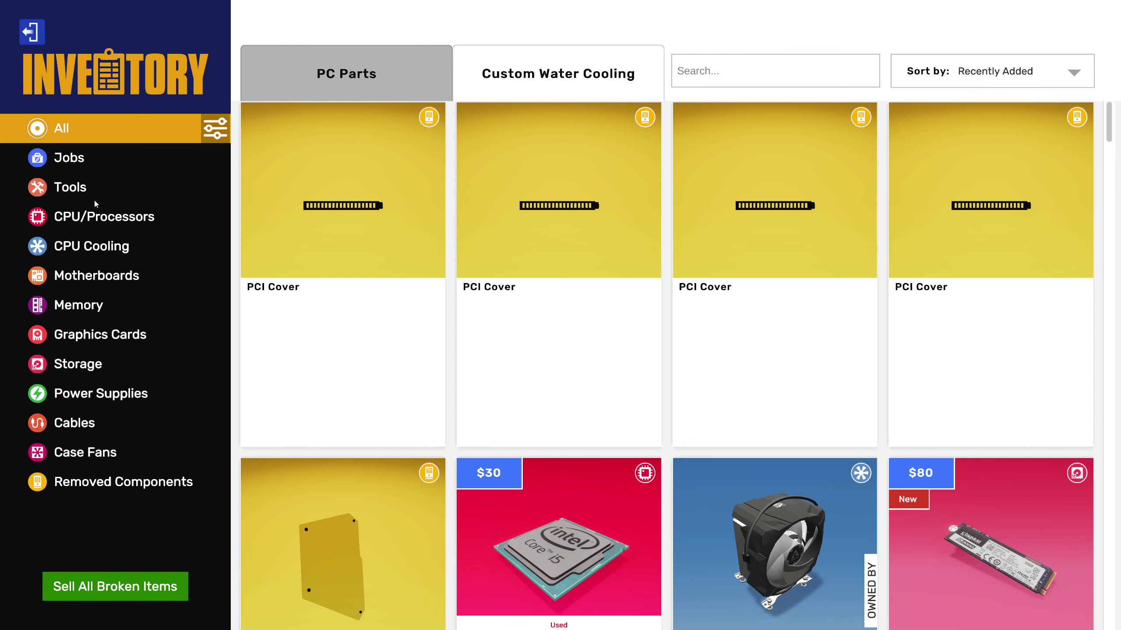
- Seat the Core i7-7700K from the Processors inventory into the CPU socket
click(102, 219)
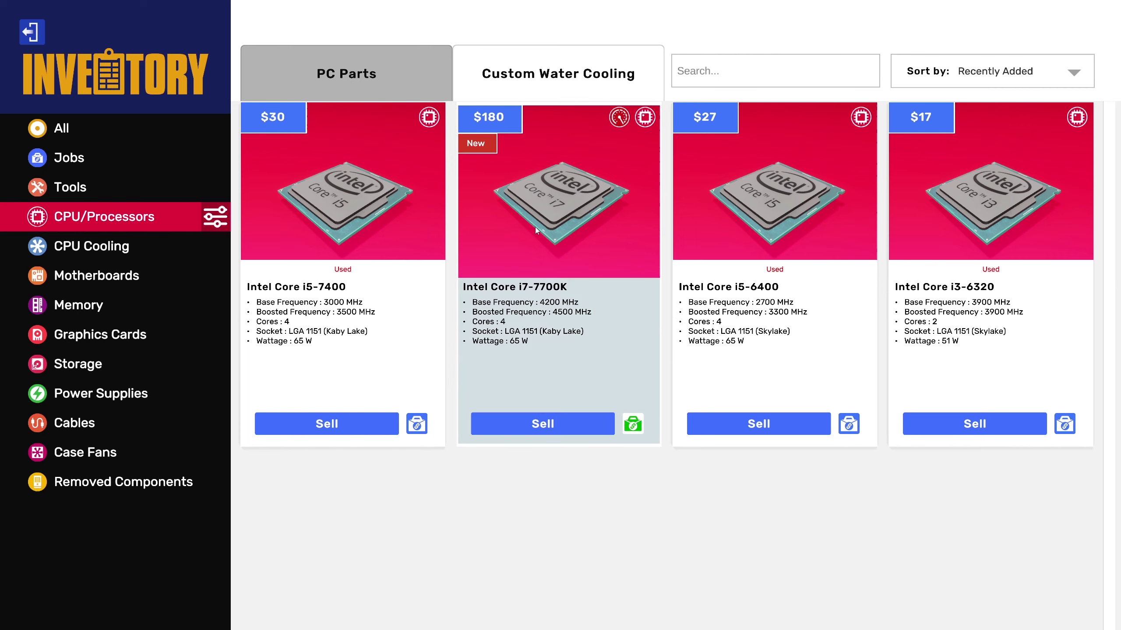
click(558, 263)
click(412, 320)
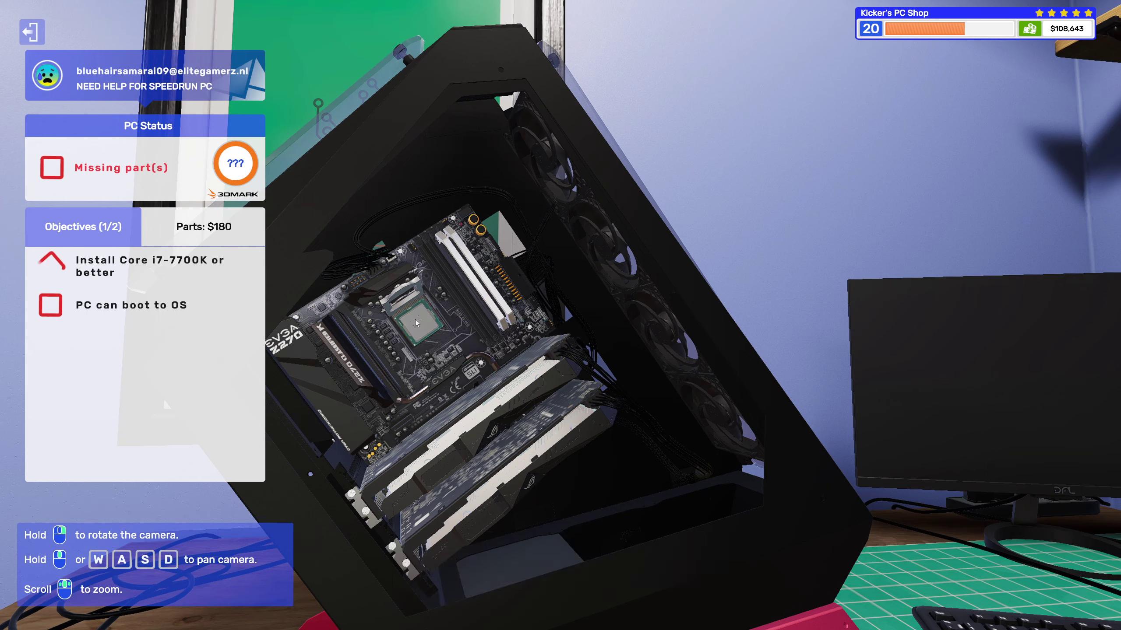
key(2)
key(1)
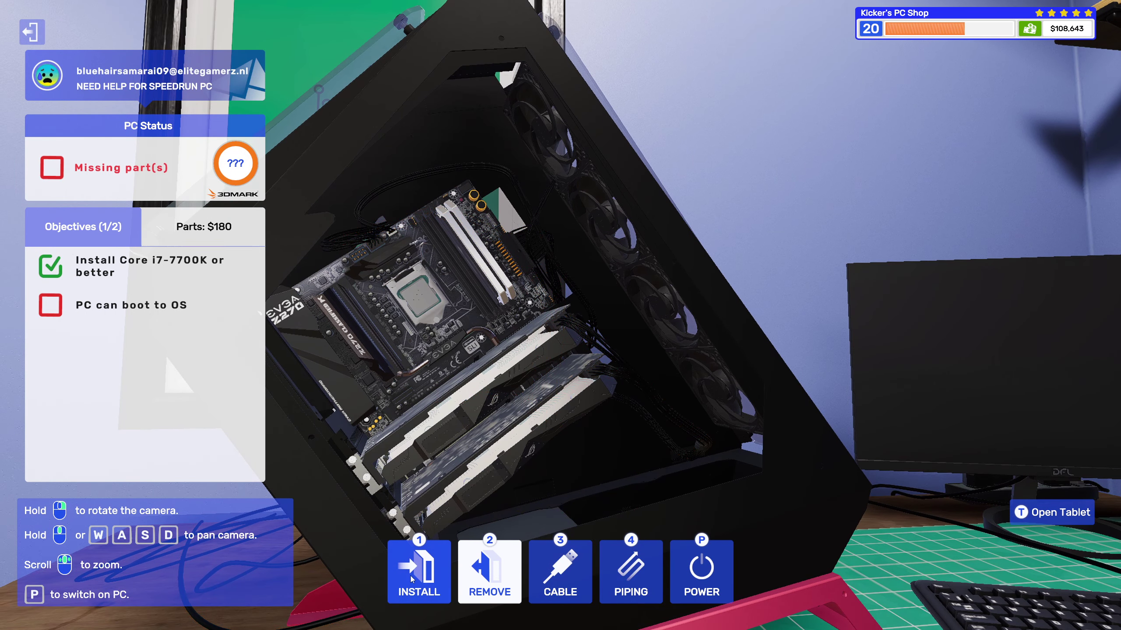
- Apply thermal paste from the Tools inventory to the new CPU
click(410, 577)
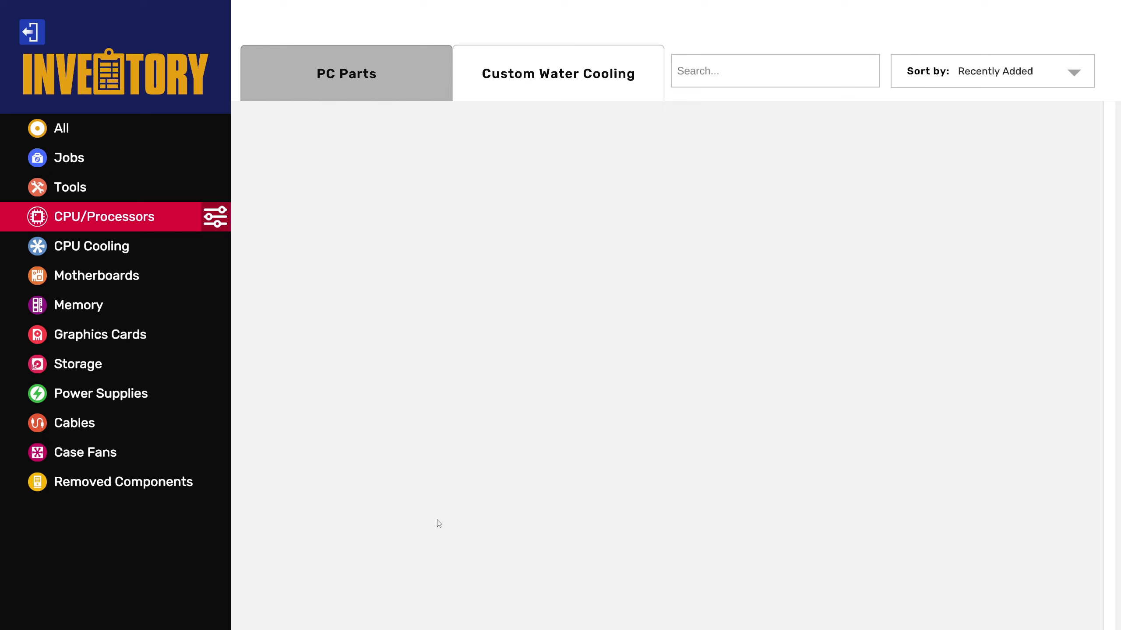
click(70, 186)
click(972, 228)
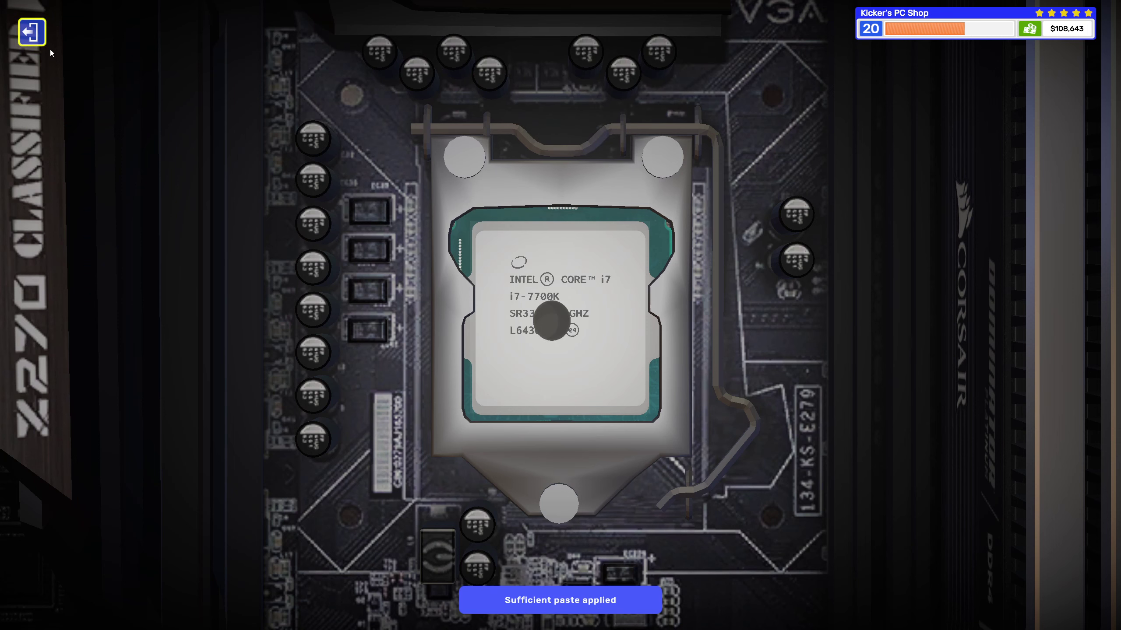
click(32, 31)
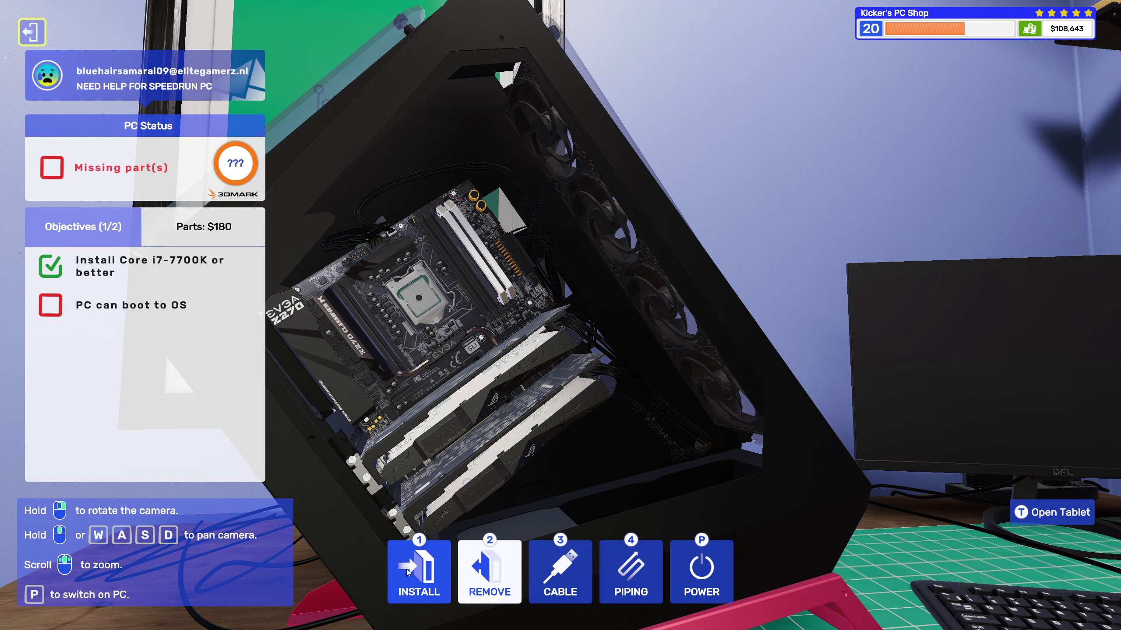
- Mount the ARCTIC Freezer i13 X air cooler back over the CPU
click(419, 569)
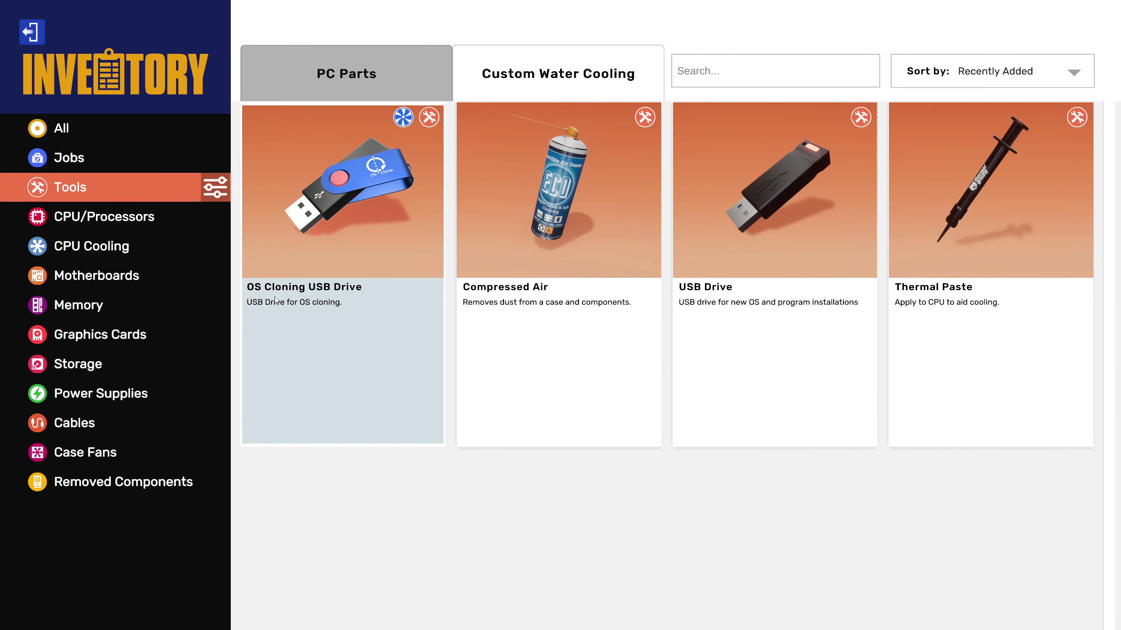
click(91, 246)
click(345, 272)
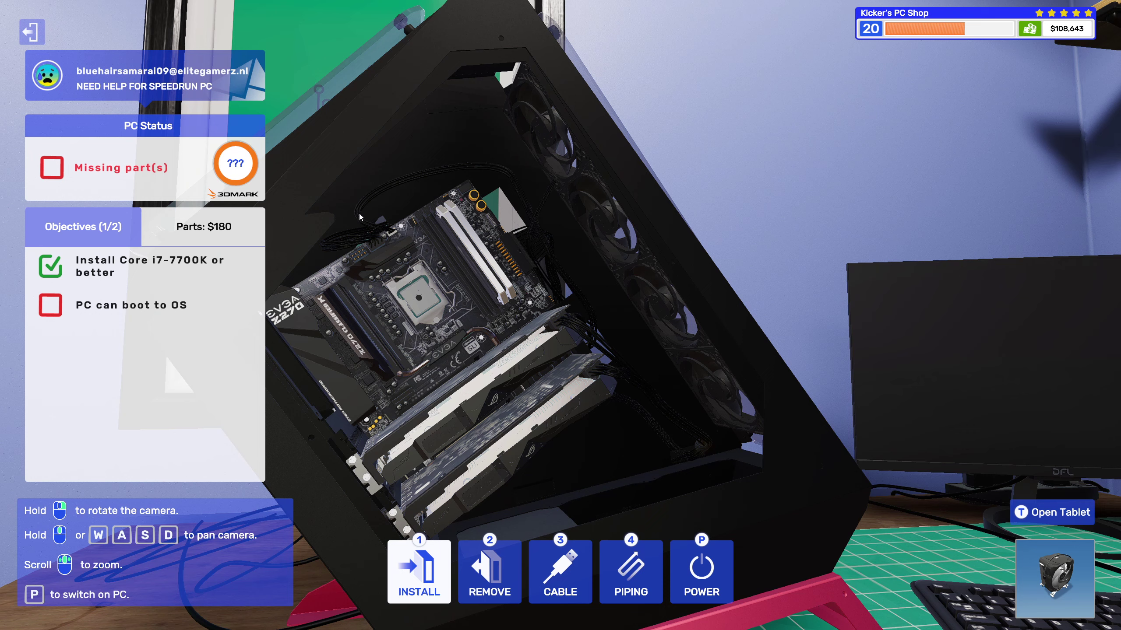
click(434, 298)
key(2)
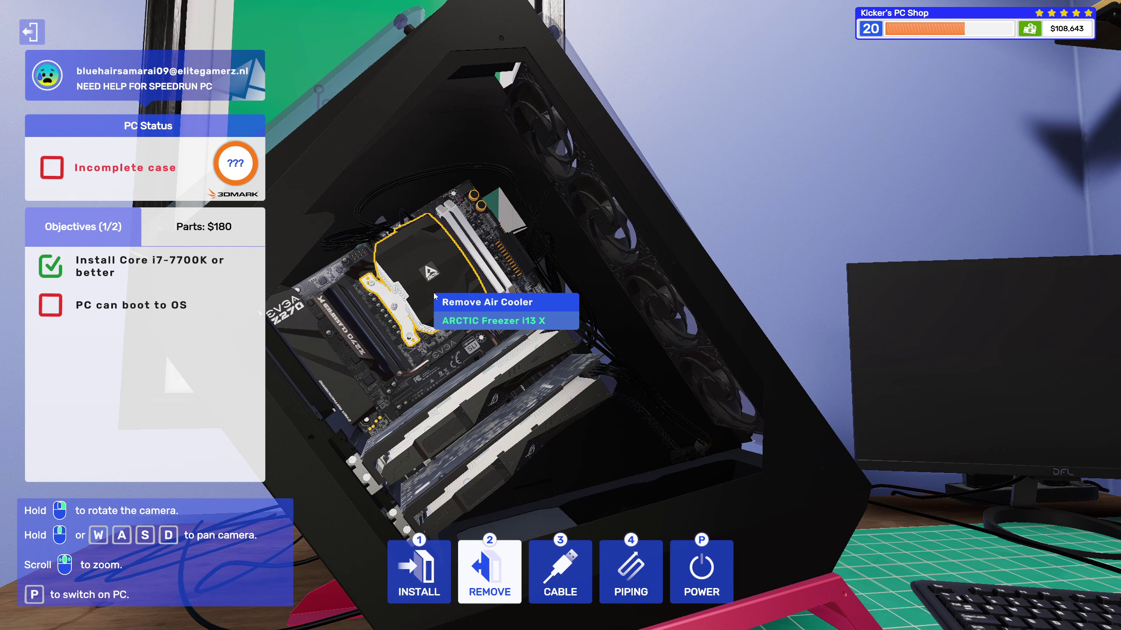
scroll(491, 333, down, 2)
scroll(526, 364, down, 3)
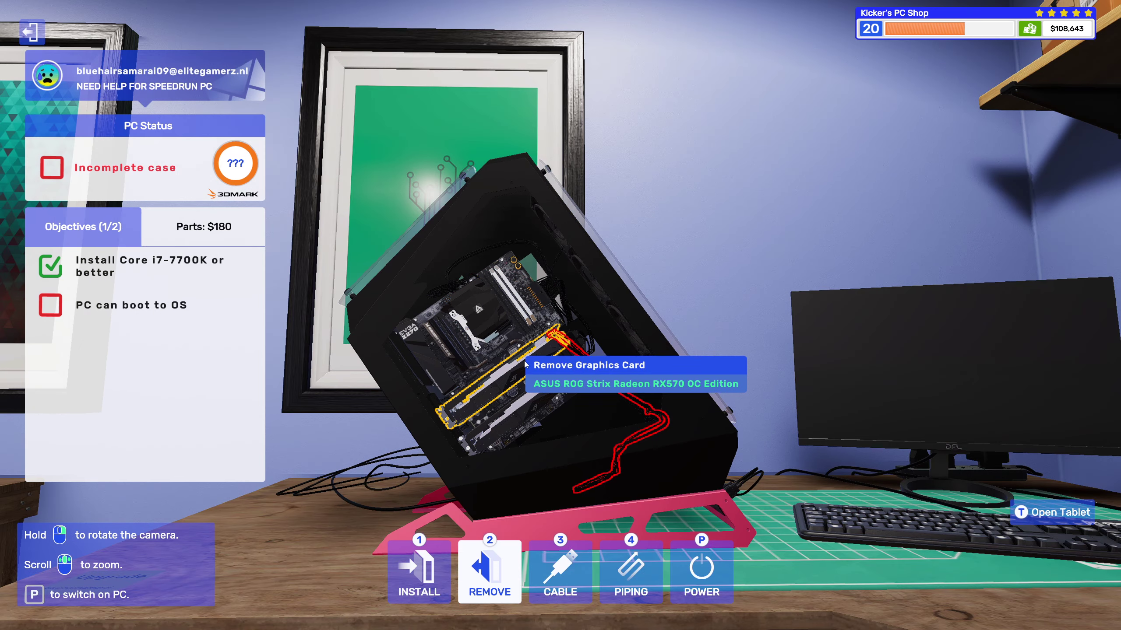
- Refit the removed side panel onto the case and power the PC on
key(1)
click(490, 351)
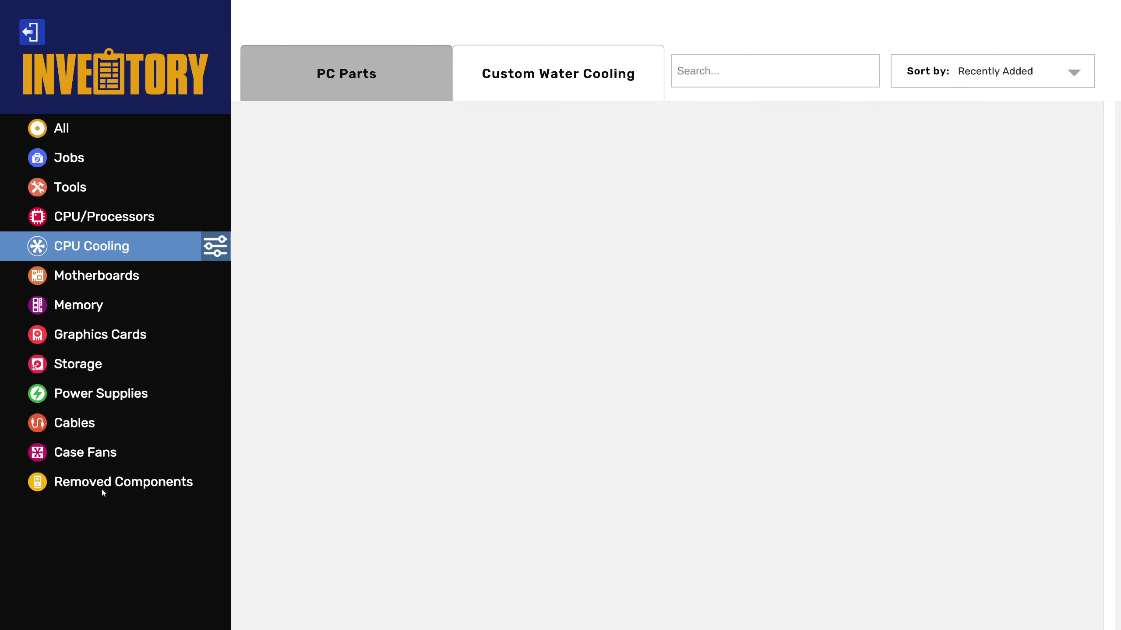
click(114, 483)
key(Escape)
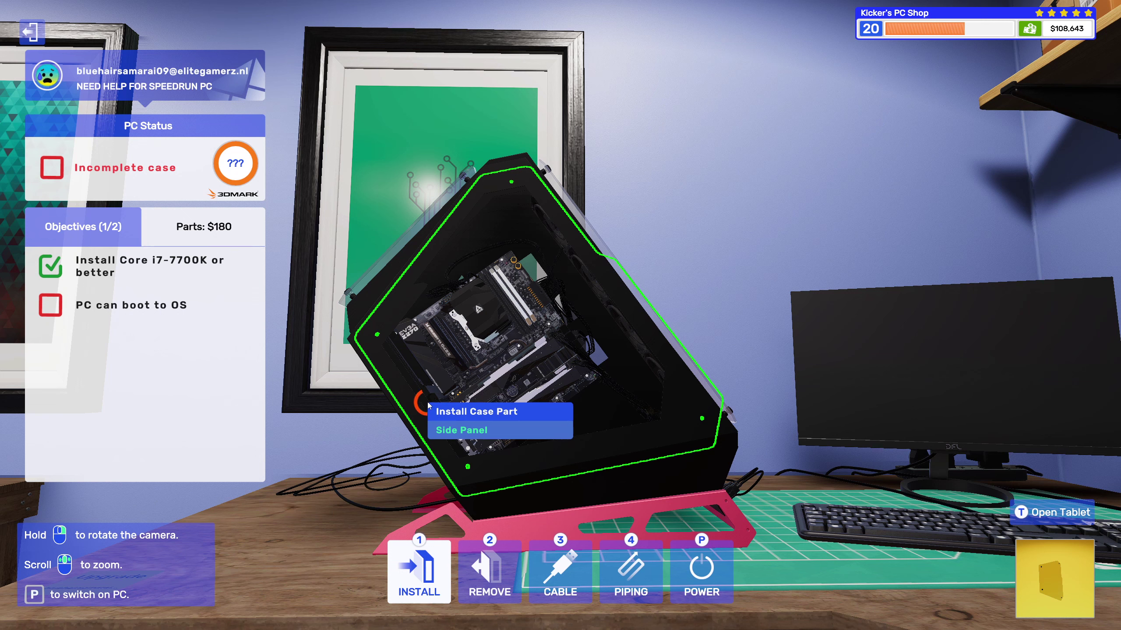
click(428, 403)
key(2)
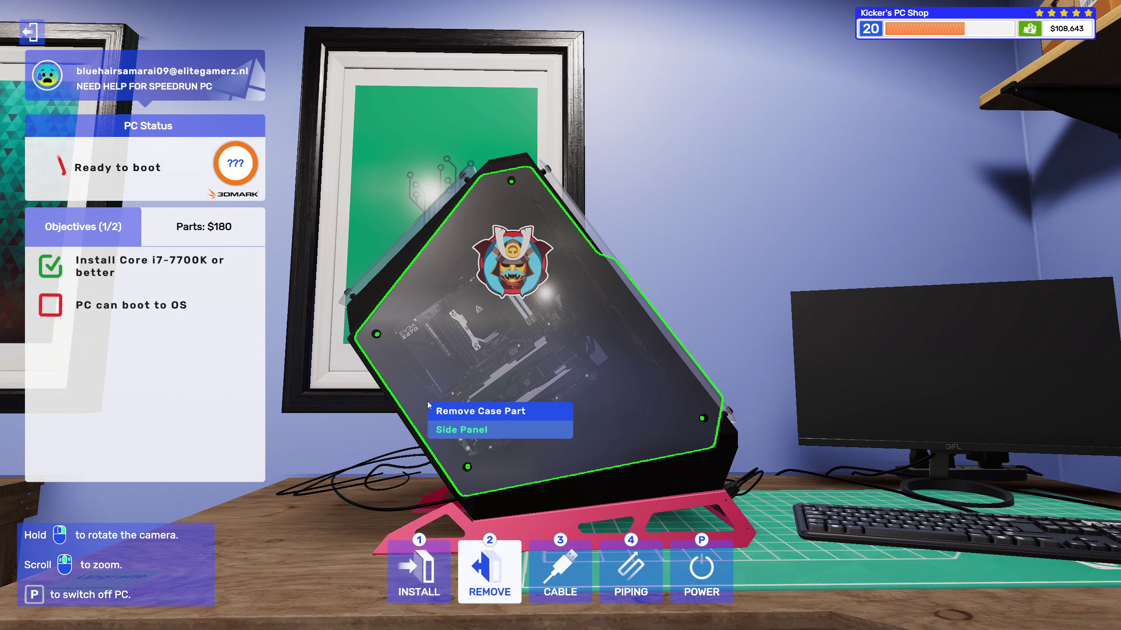
key(p)
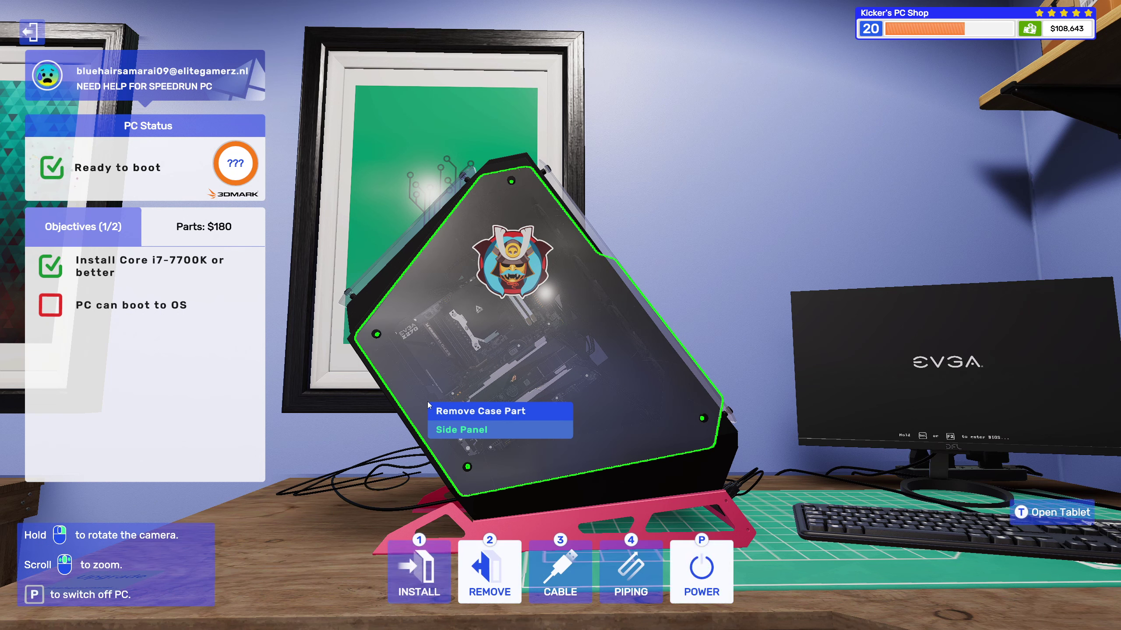
mouse_move(428, 406)
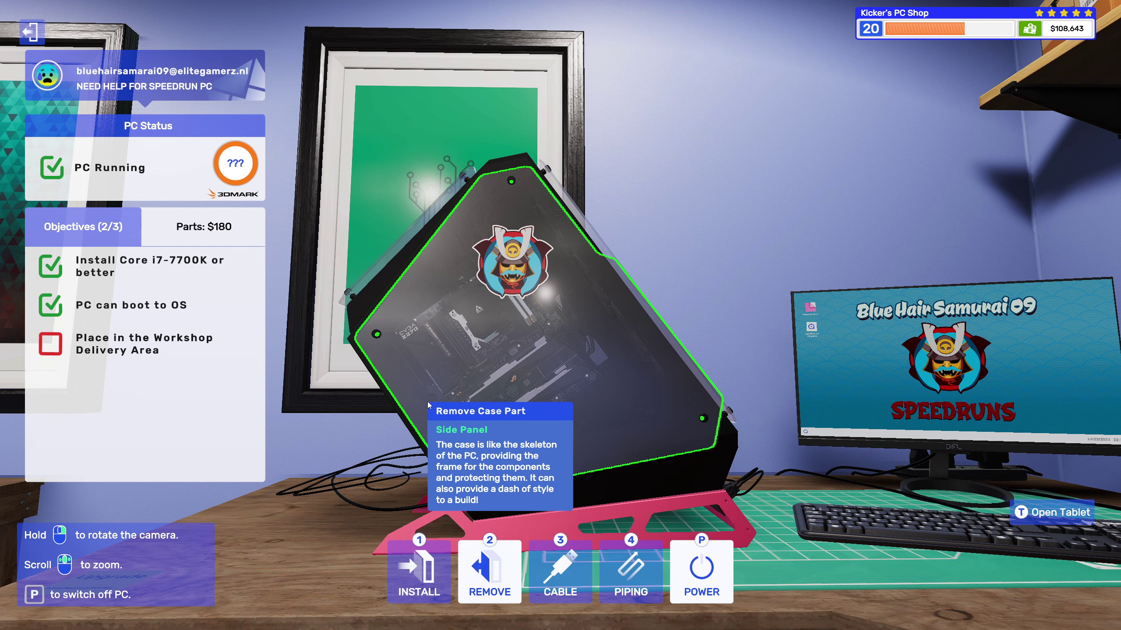
- Carry the finished speedrun PC to the Workshop Delivery Area and open the tablet
key(Escape)
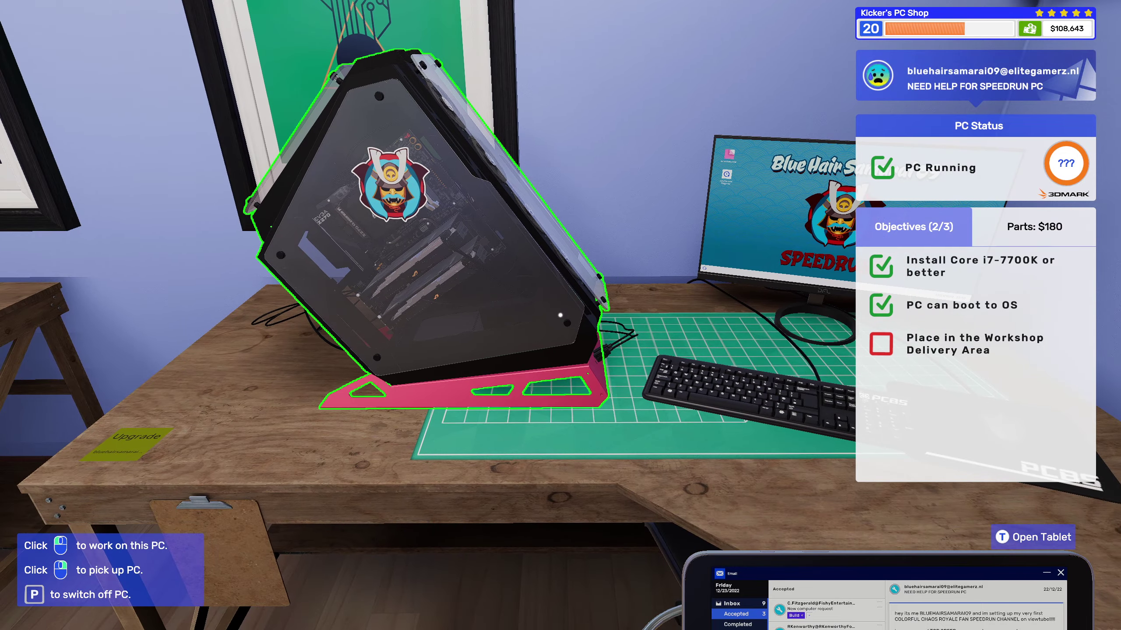
right_click(560, 315)
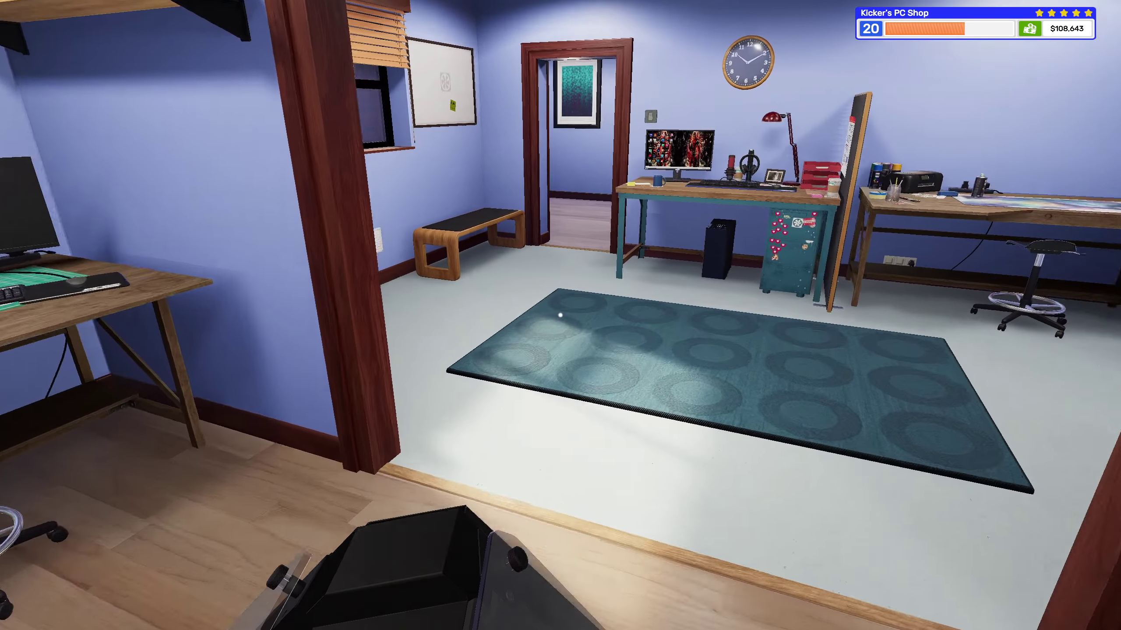
key(w)
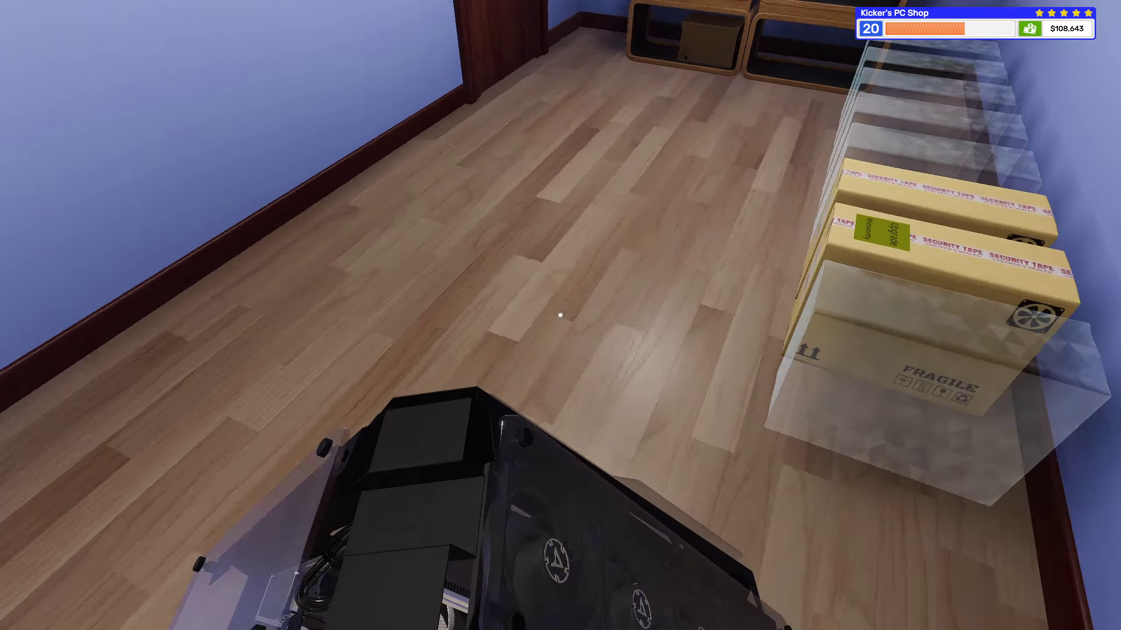
click(559, 315)
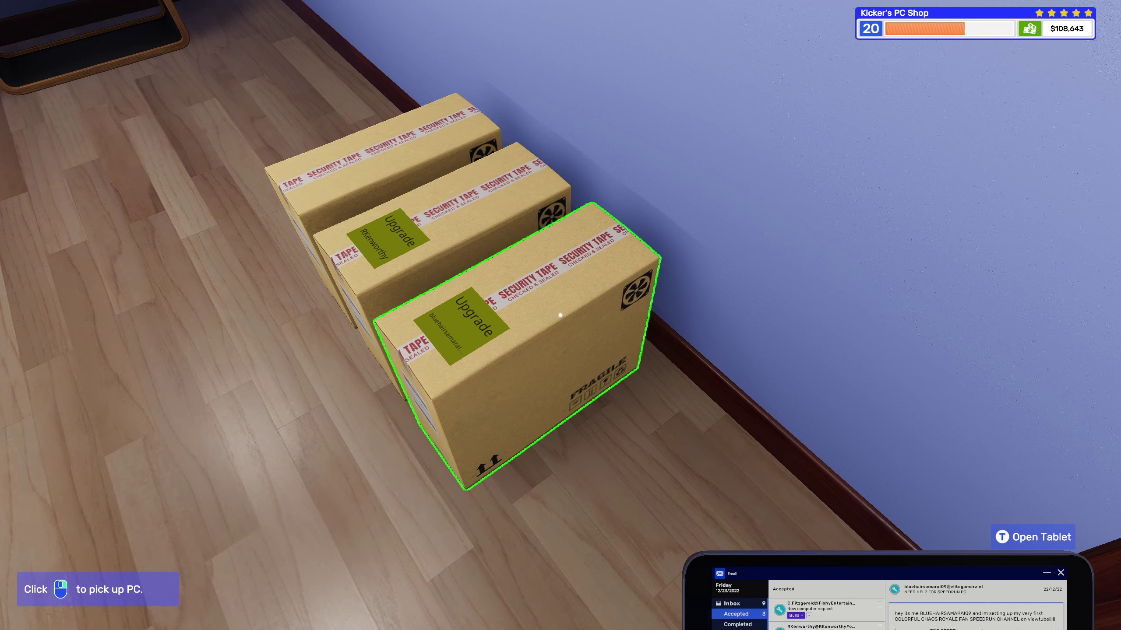
key(t)
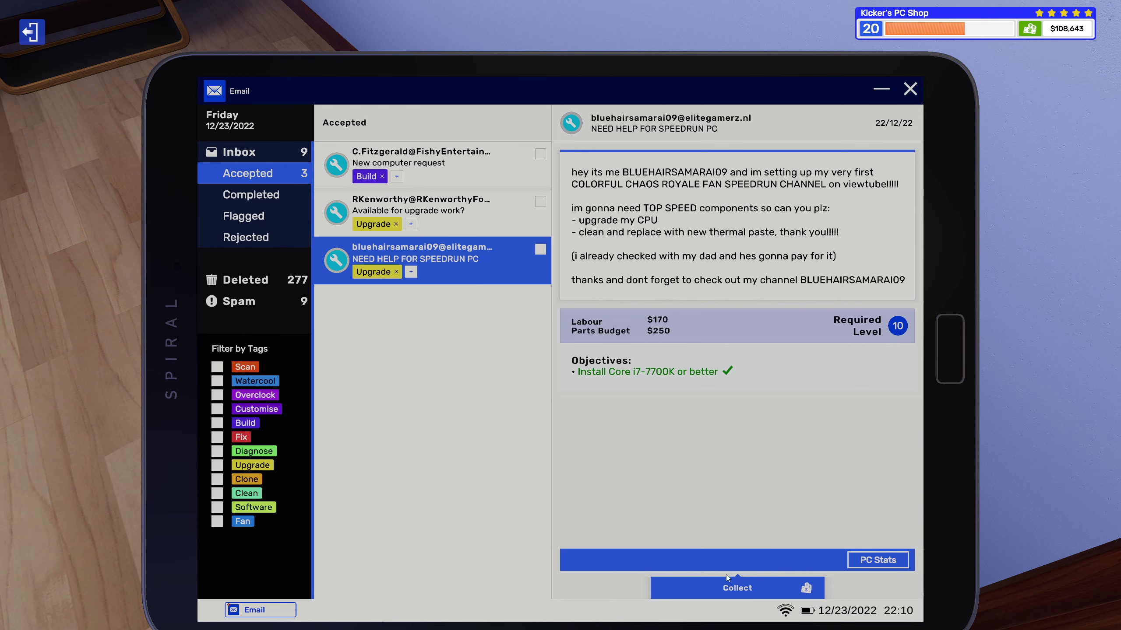
- Collect the speedrun job payment, dismiss the five-star summary, and put the tablet away
click(728, 590)
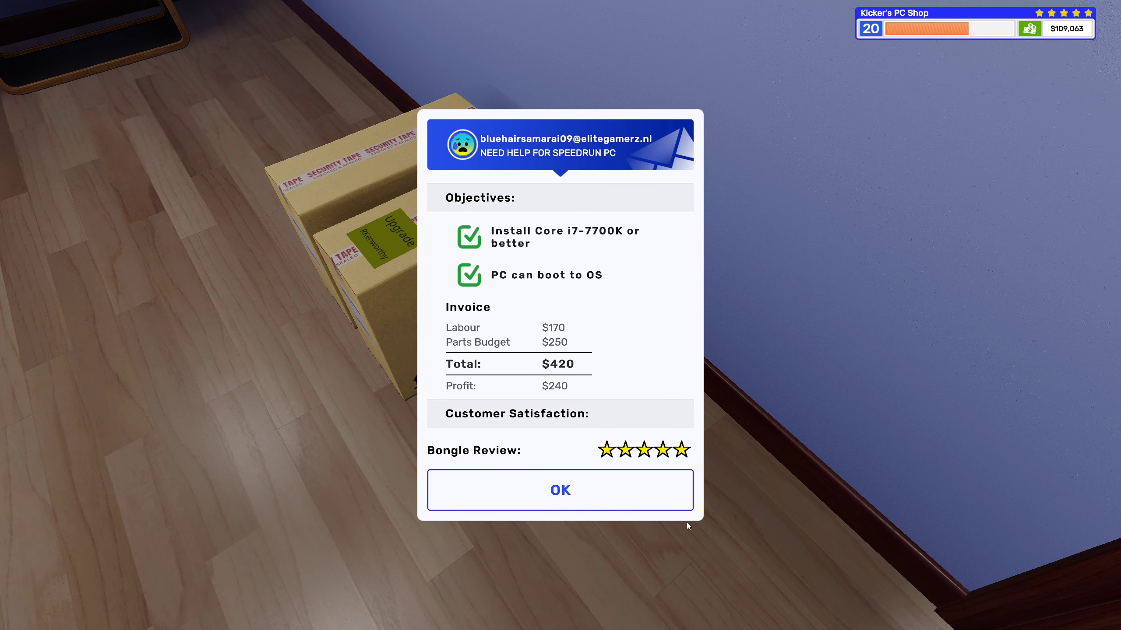
click(560, 491)
key(t)
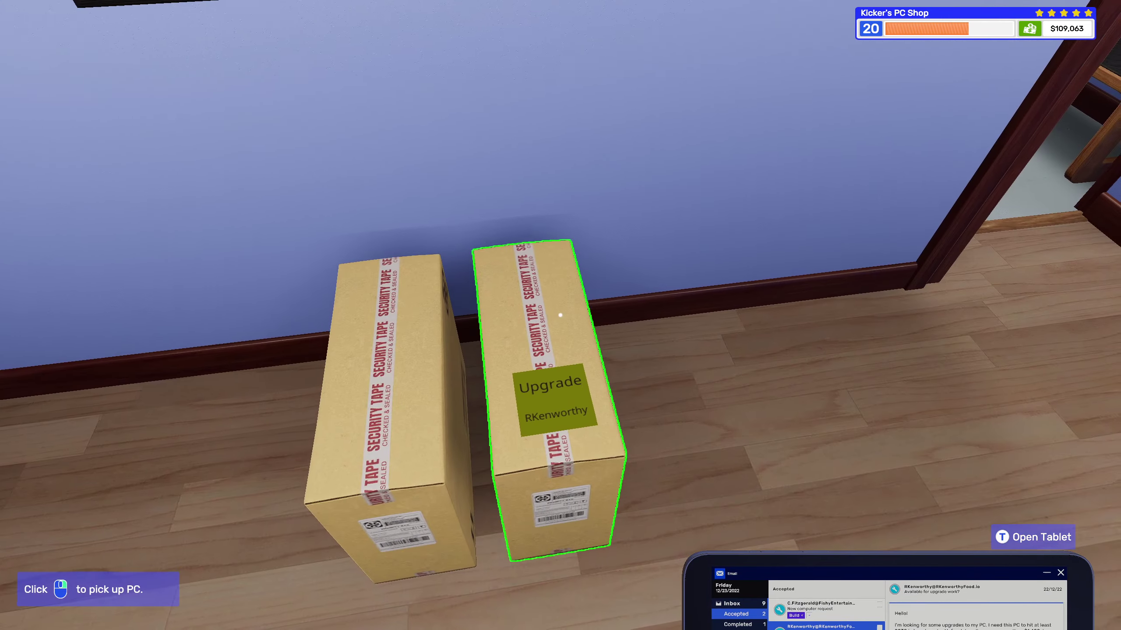
- Carry the Upgrade job's PC box into the workshop and set it on the bench
click(561, 316)
key(w)
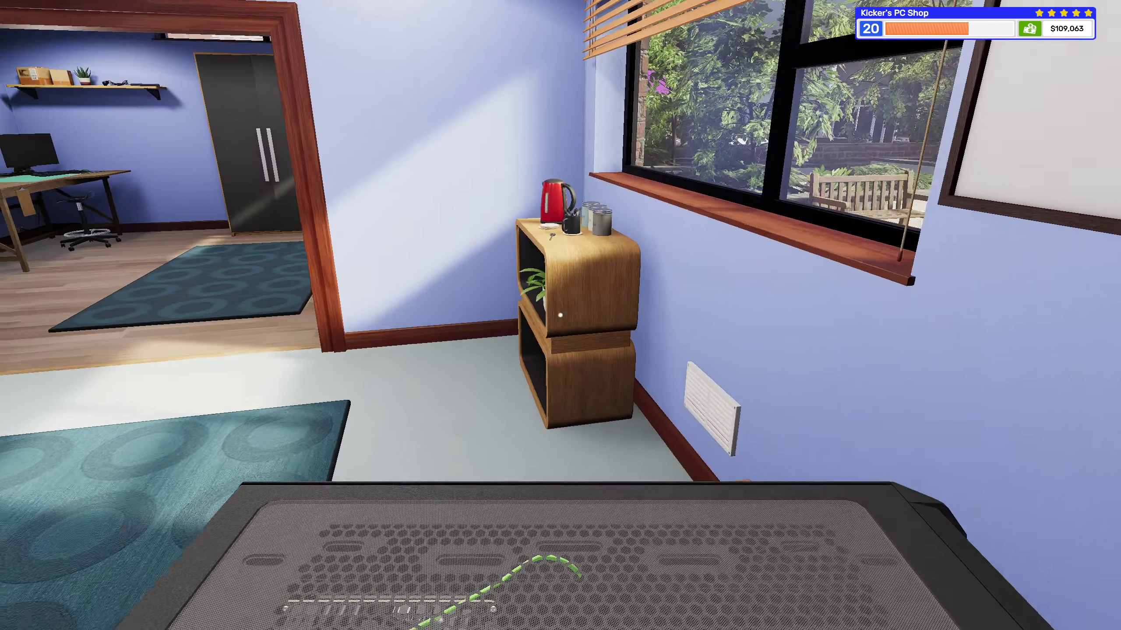
key(w)
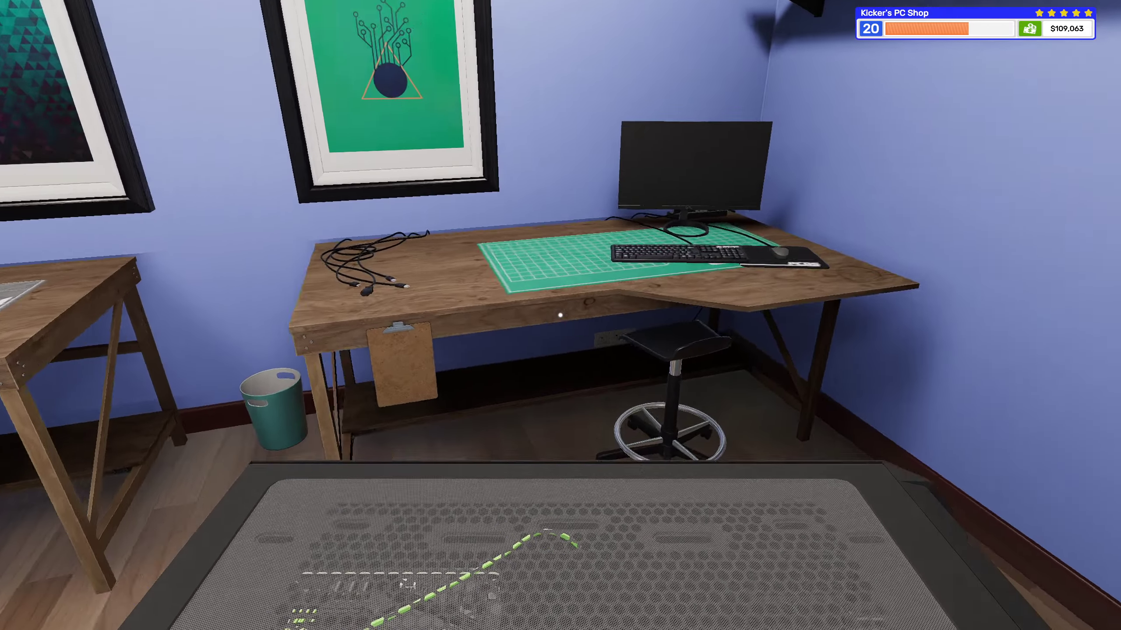
click(561, 315)
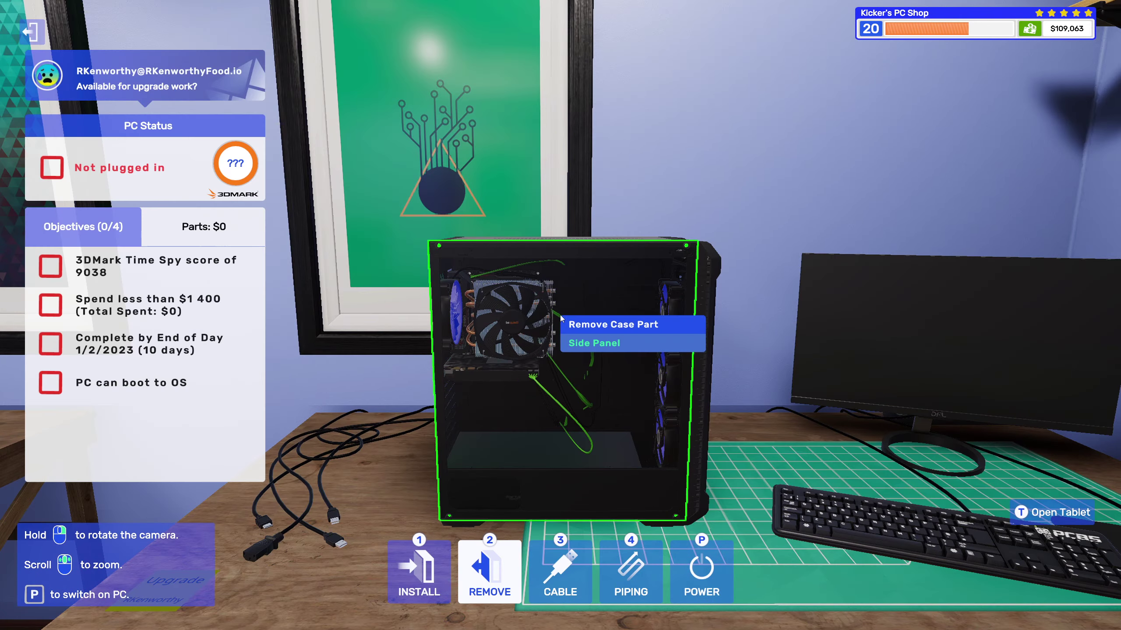
- Remove the side panel, drive bay and the GTX 970 graphics card with its power cable
click(562, 319)
scroll(542, 368, down, 2)
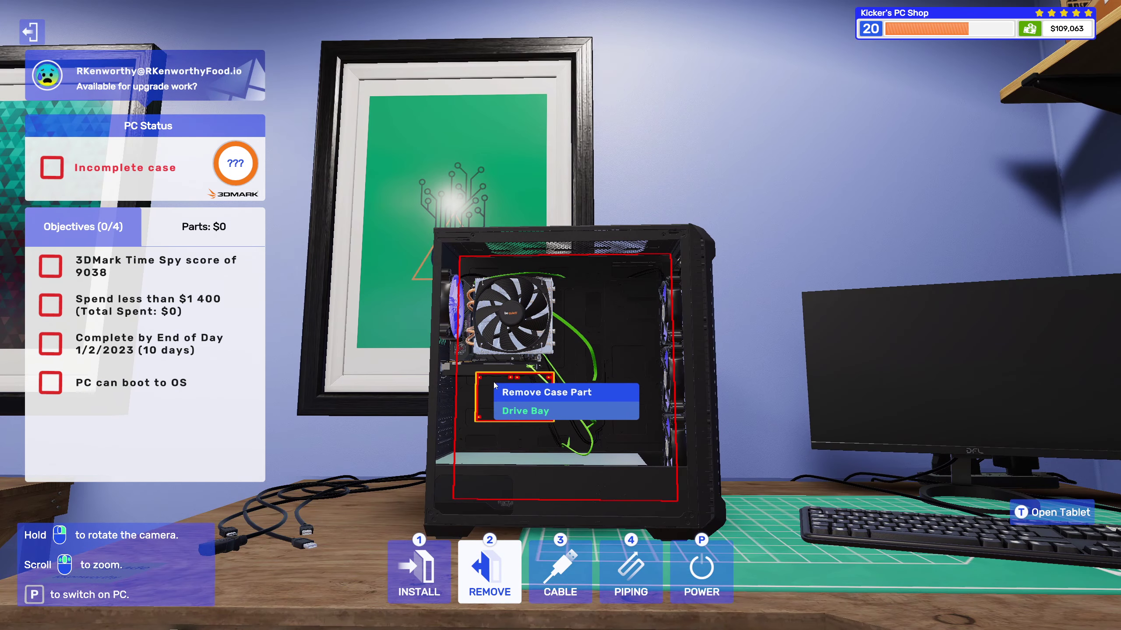
click(494, 385)
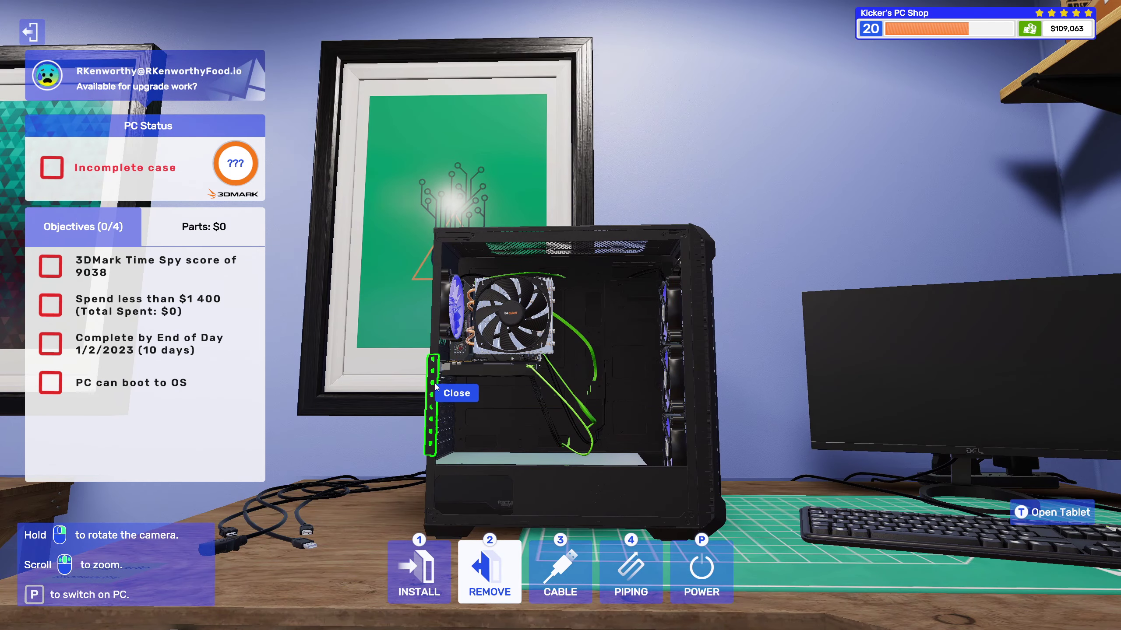
click(533, 369)
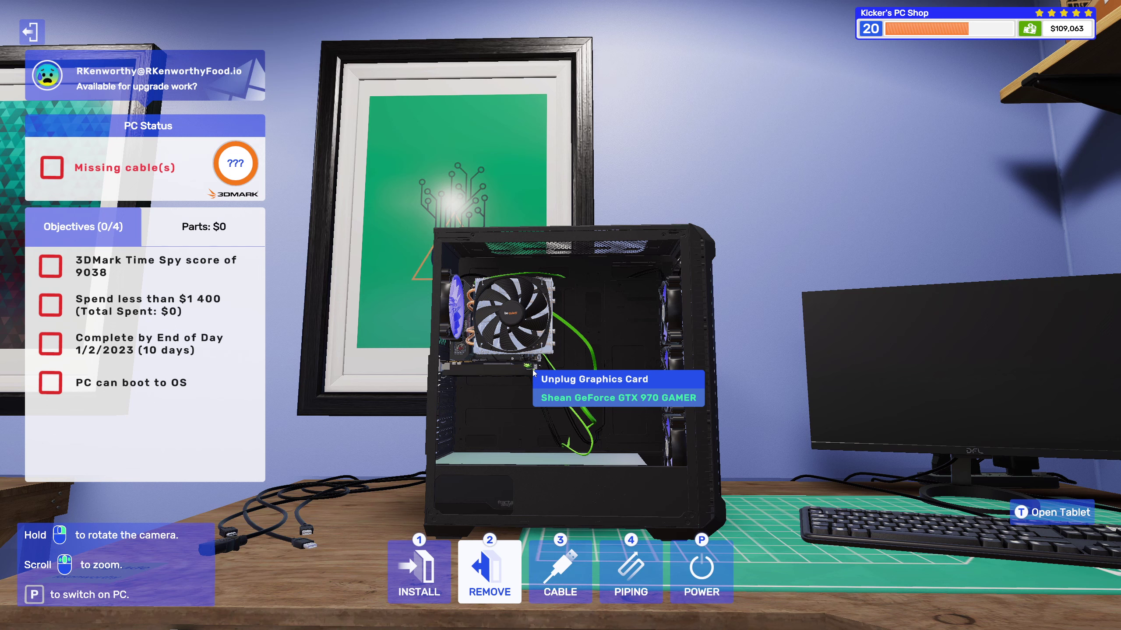
click(506, 371)
key(1)
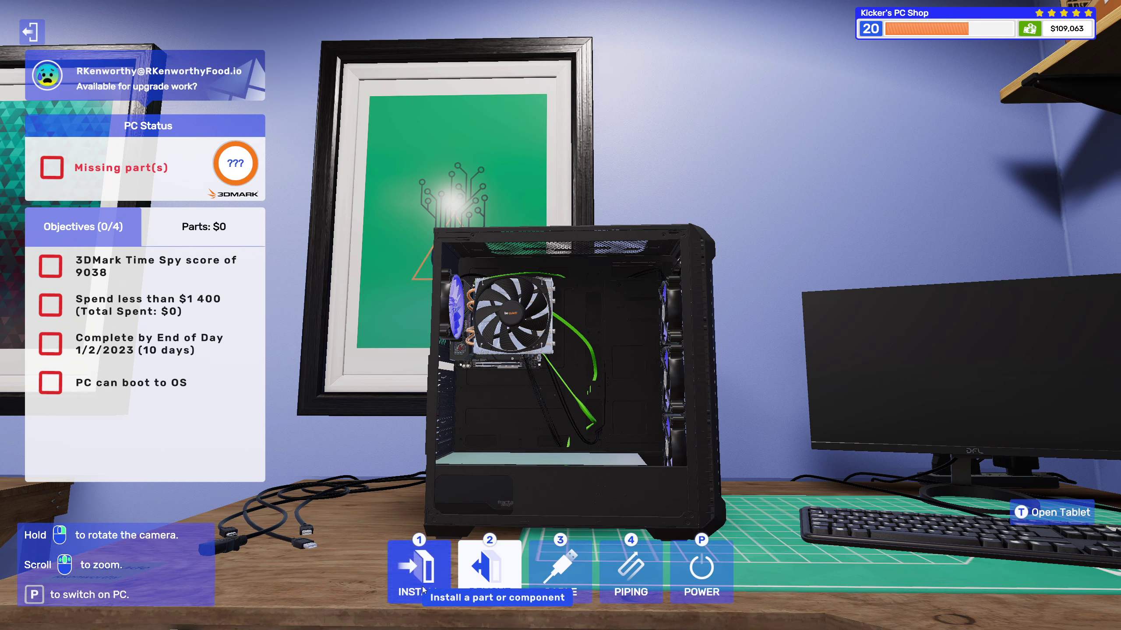
- Browse the inventory's graphics cards, filtered to parts bought for jobs
click(424, 583)
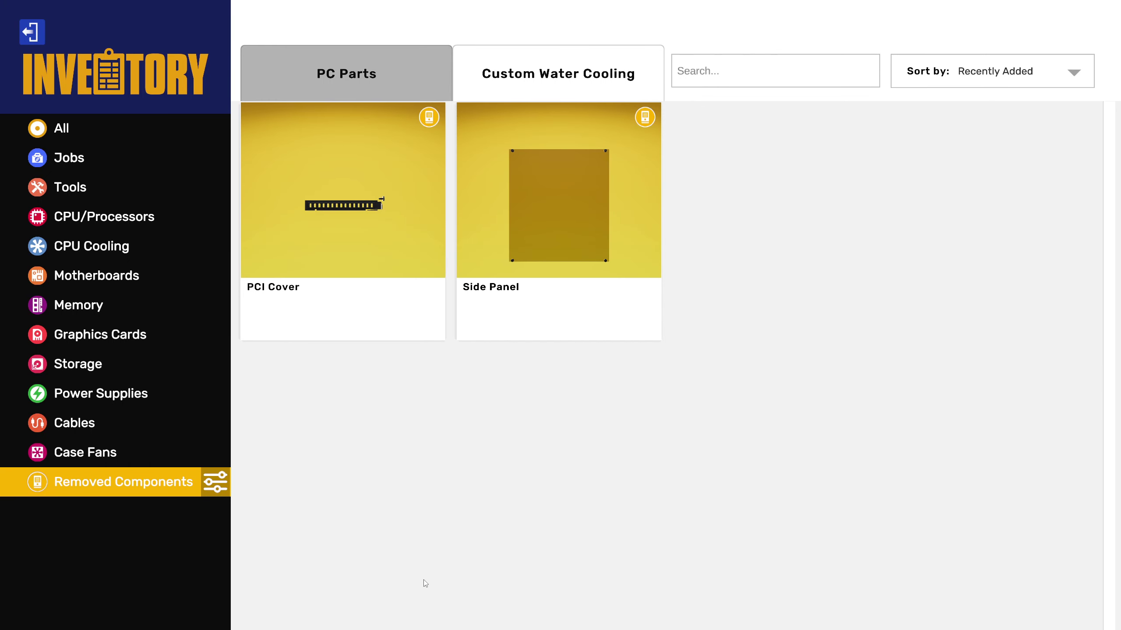
click(99, 334)
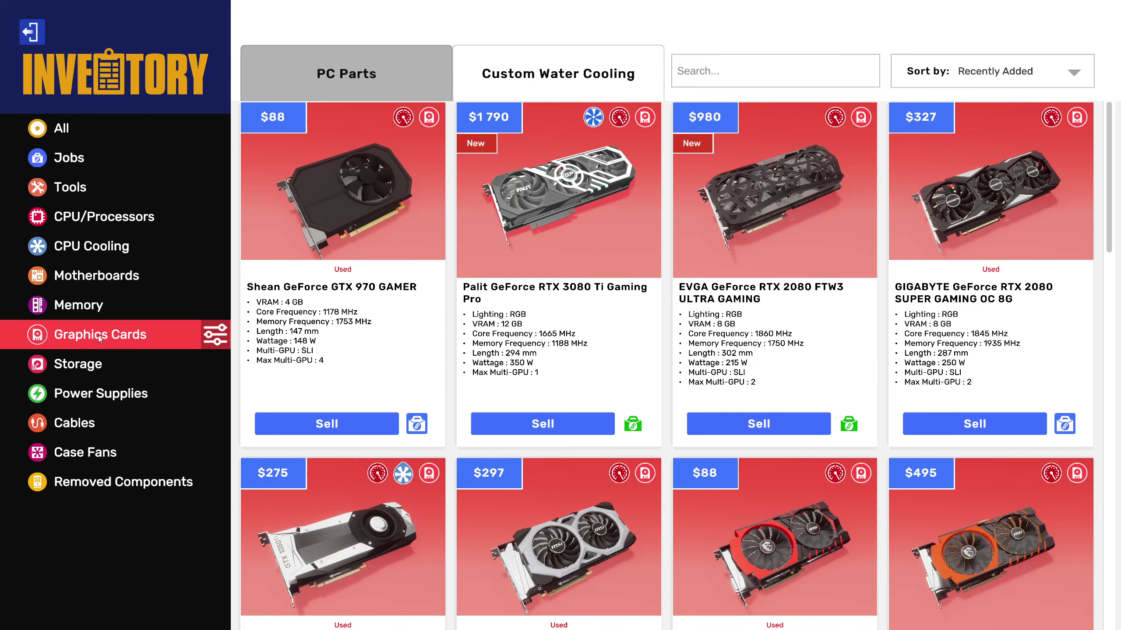
click(68, 160)
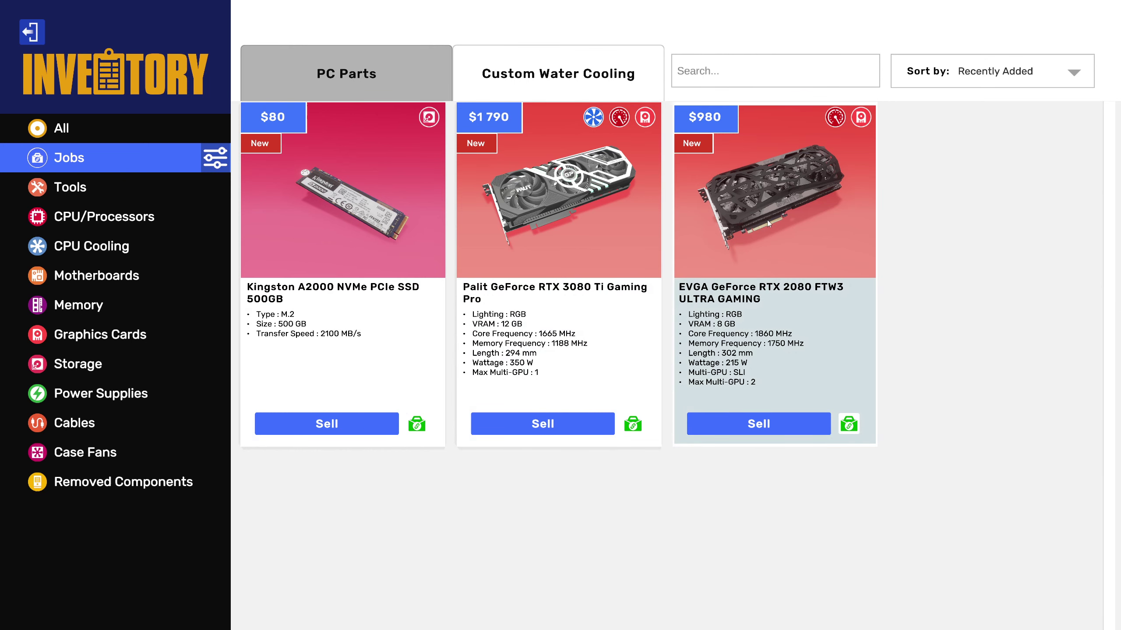
key(t)
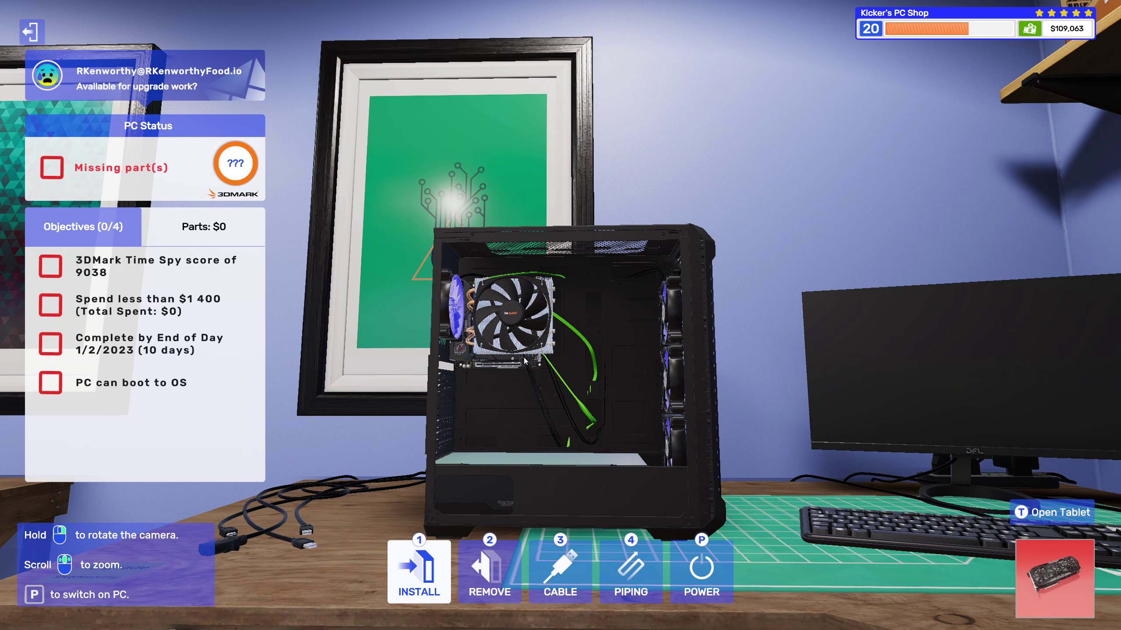
- Remove a PCI slot cover from the case
click(489, 570)
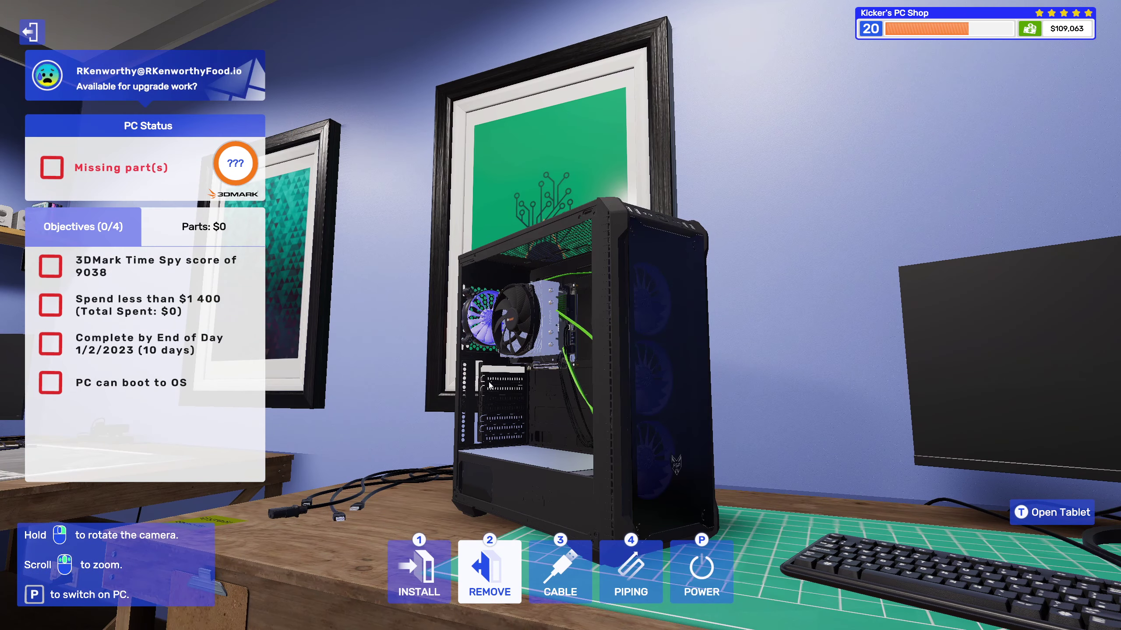
click(490, 383)
click(488, 390)
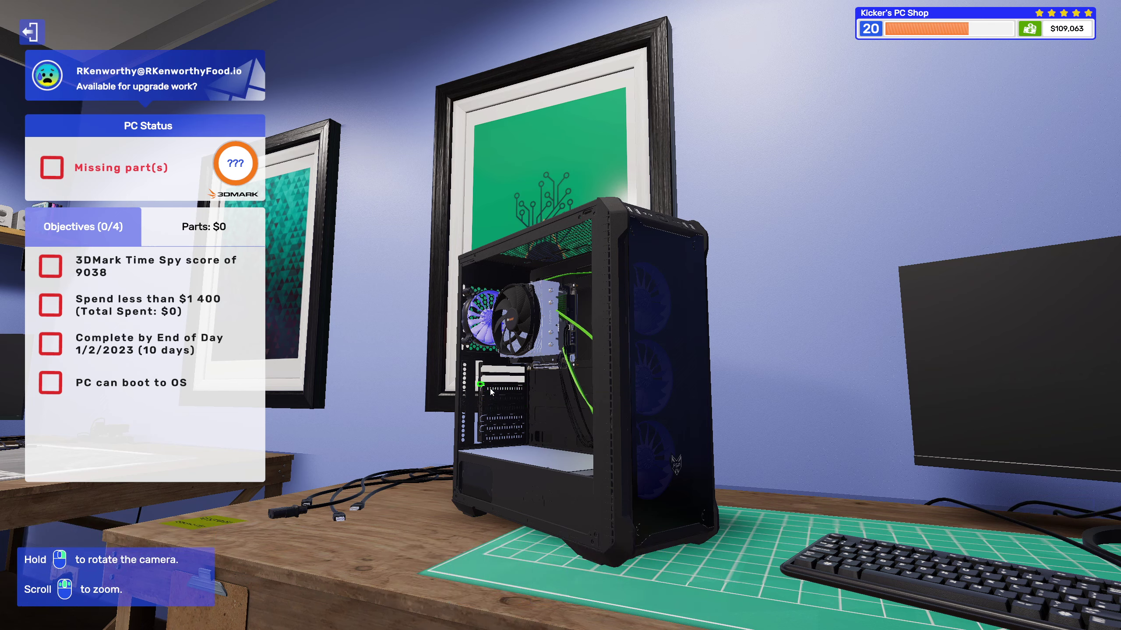
- Select the EVGA RTX 2080 FTW3 Ultra Gaming card and recheck the job's requirements
click(430, 569)
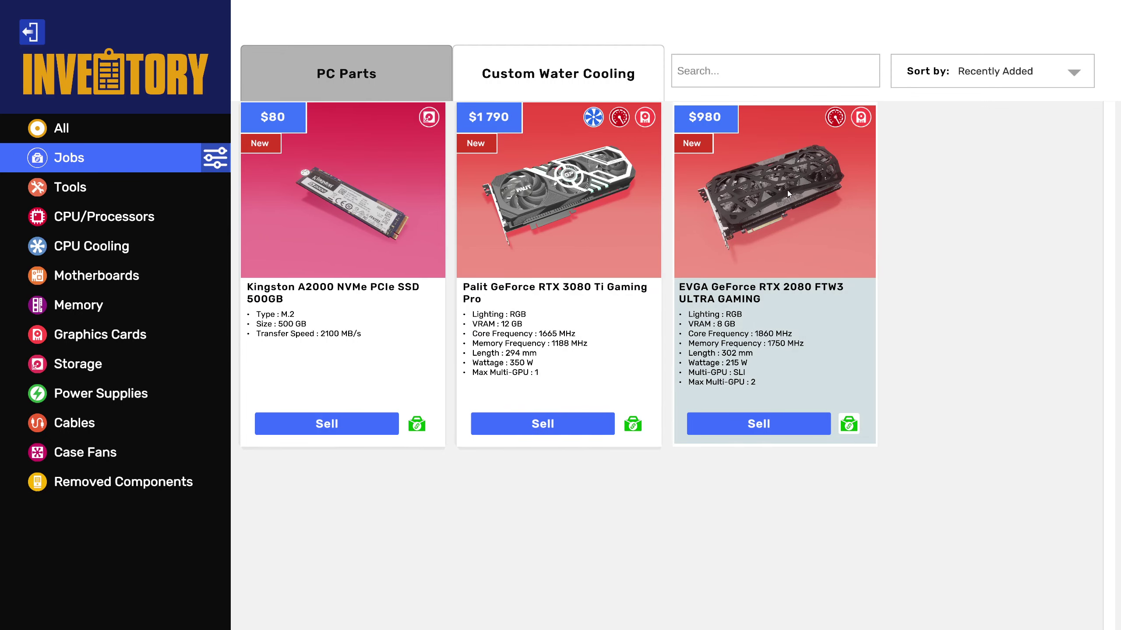
click(778, 209)
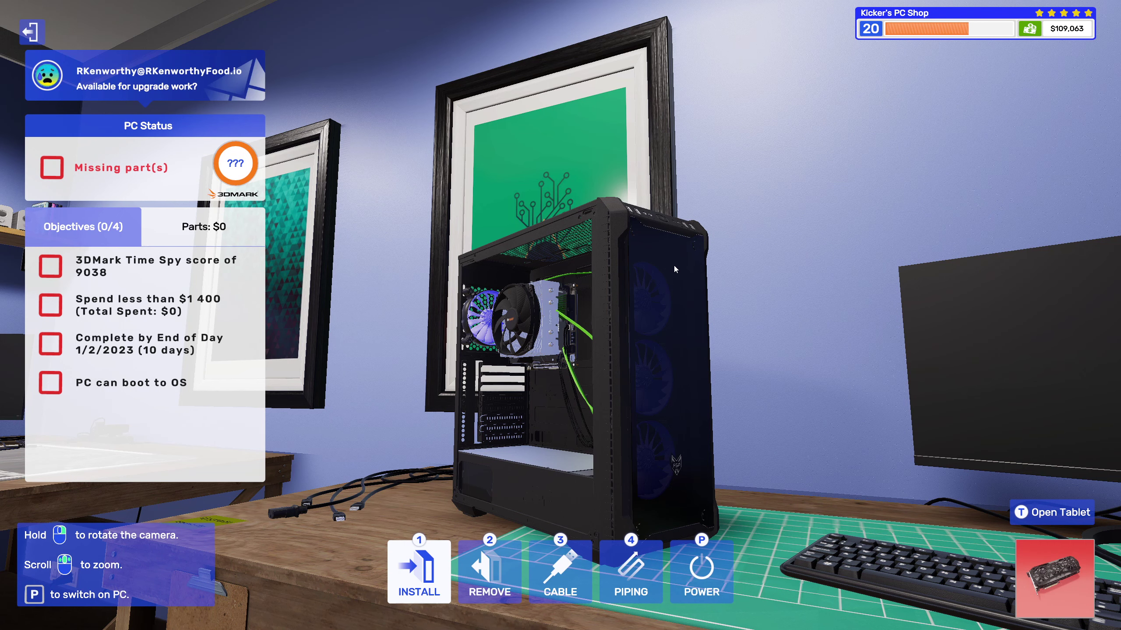
key(t)
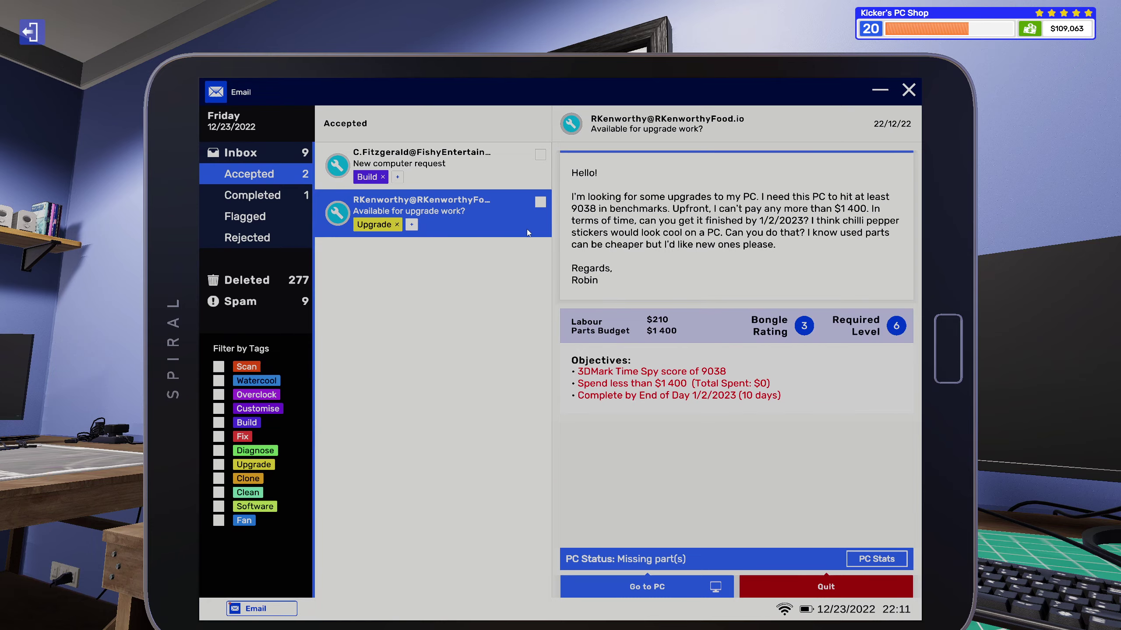
key(t)
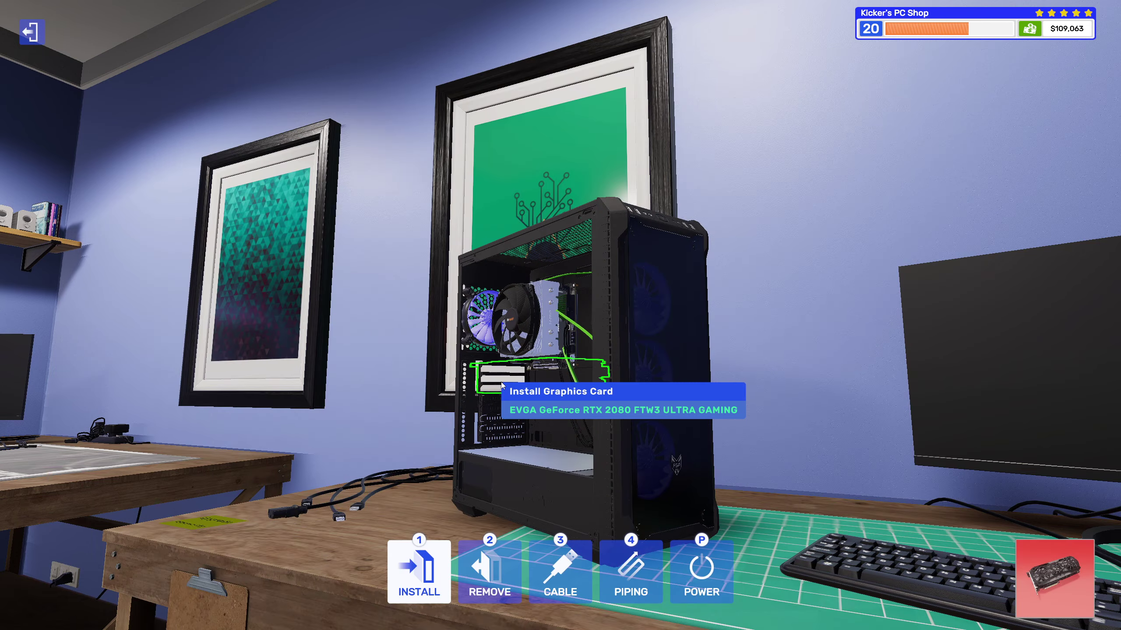
- Install the EVGA RTX 2080 in the free slot, then review budget and customer requirements
click(502, 385)
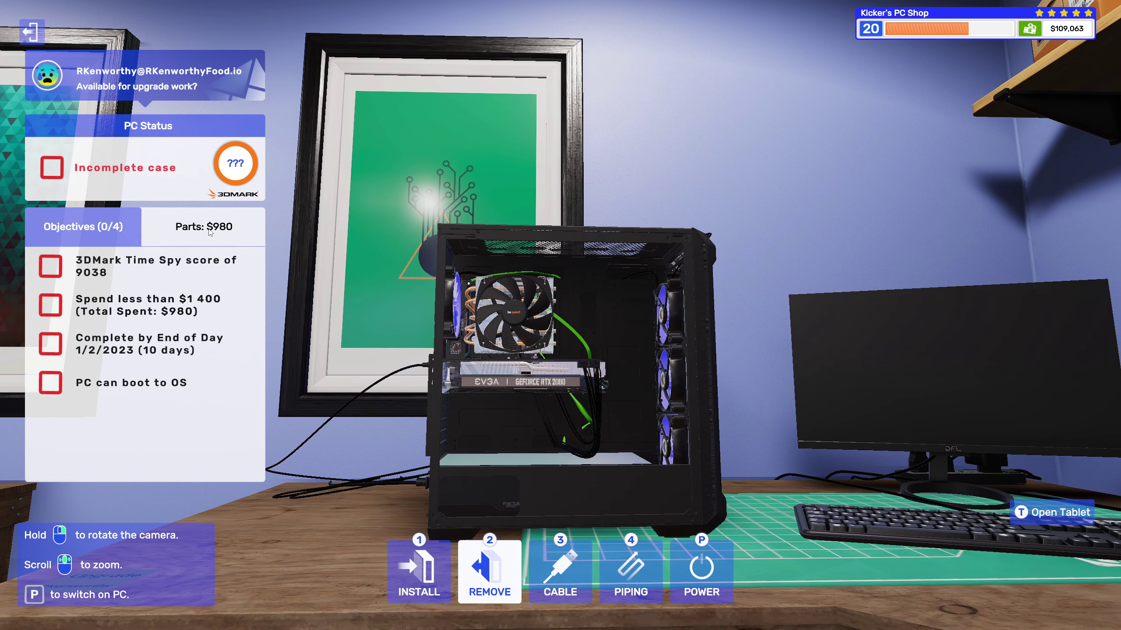
click(205, 226)
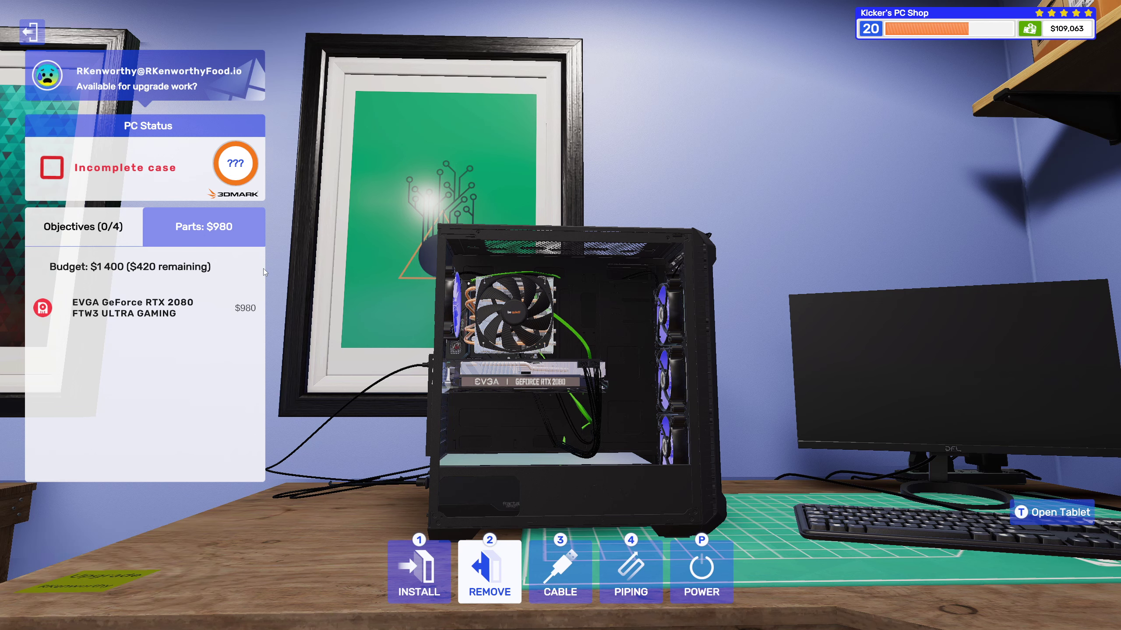
key(t)
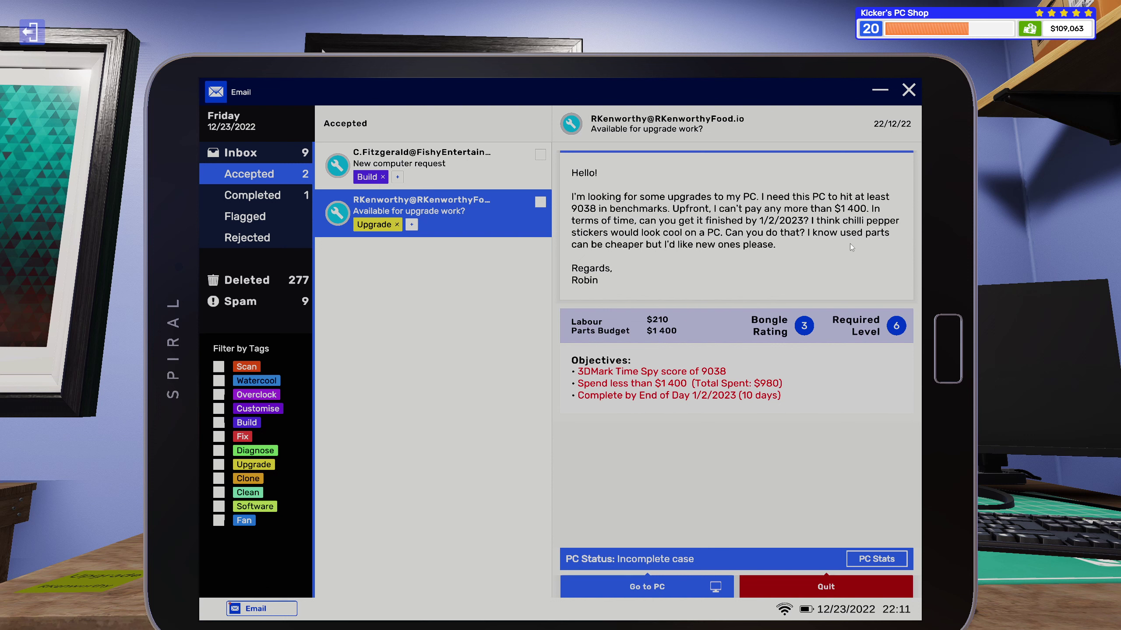
key(t)
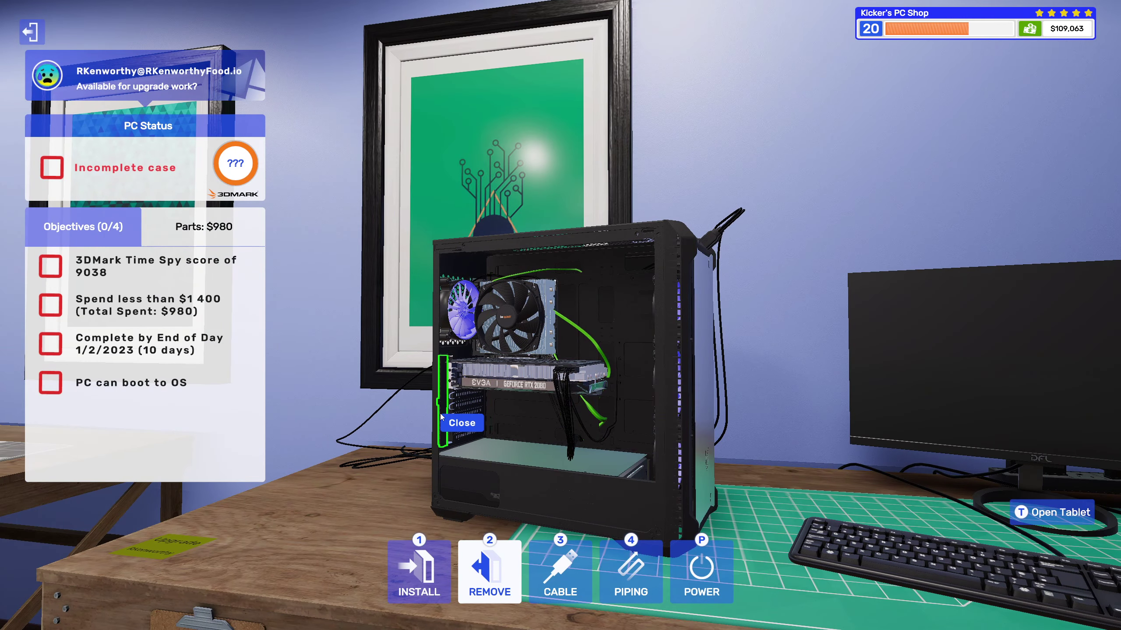
- Pick the USB Drive from the inventory's Tools
click(418, 569)
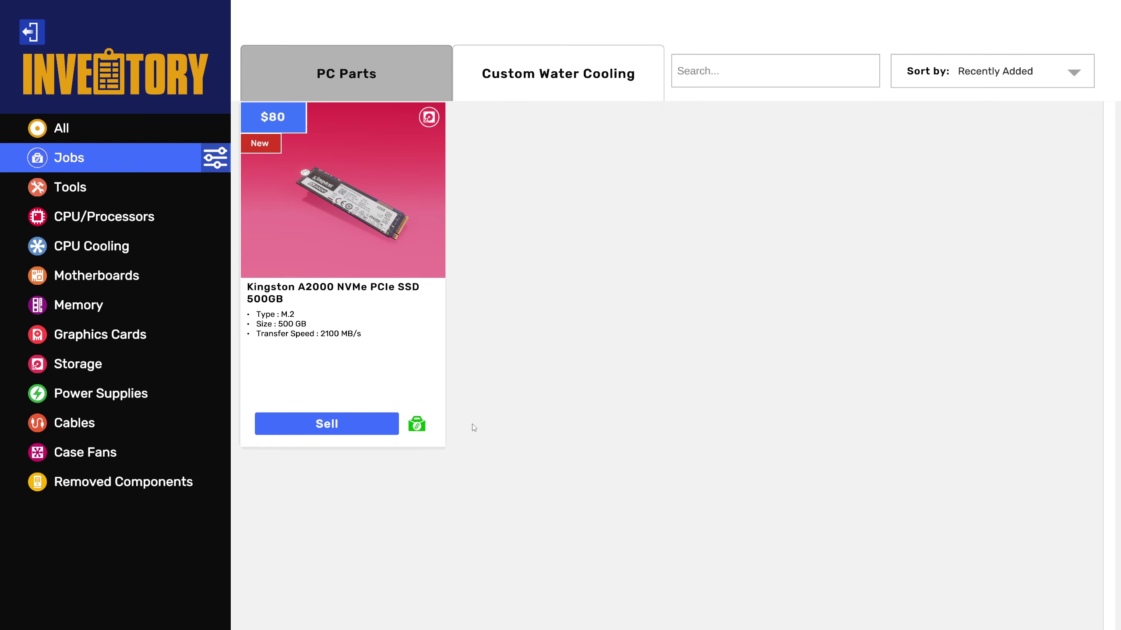
click(61, 190)
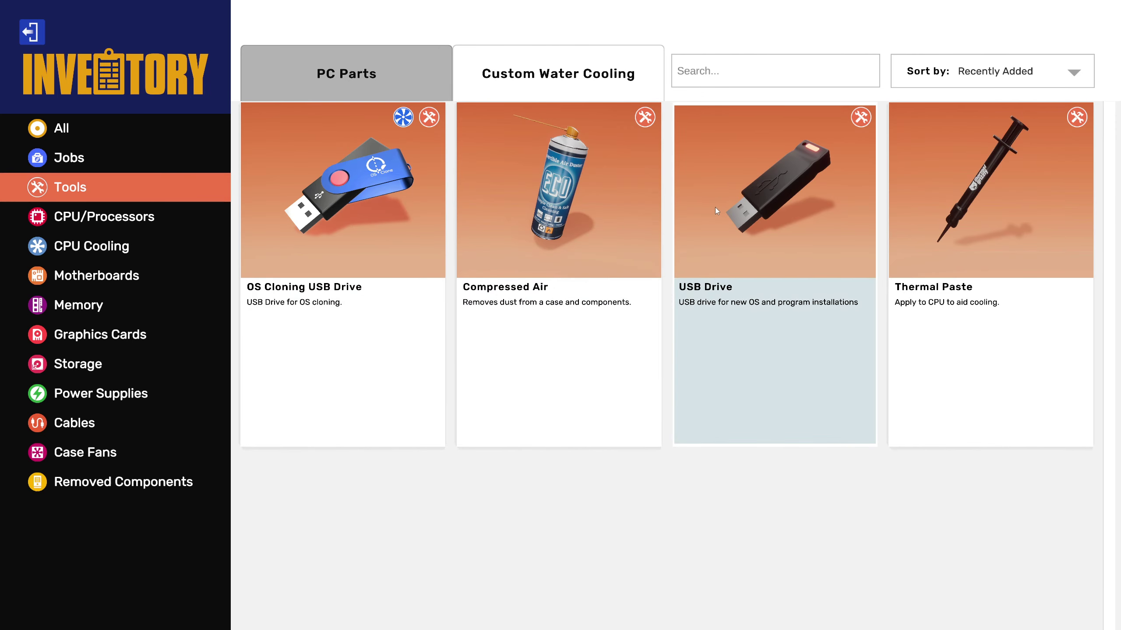
click(715, 207)
scroll(716, 263, up, 3)
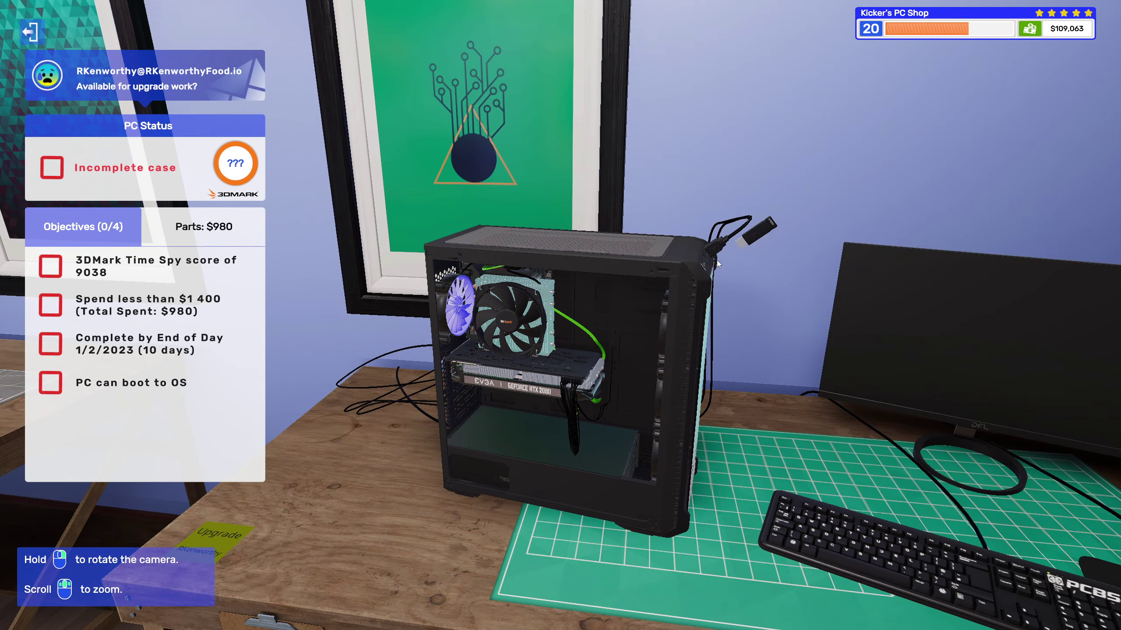
- Plug in the USB drive, refit the removed side panel, and boot to the ASRock screen
click(716, 263)
key(2)
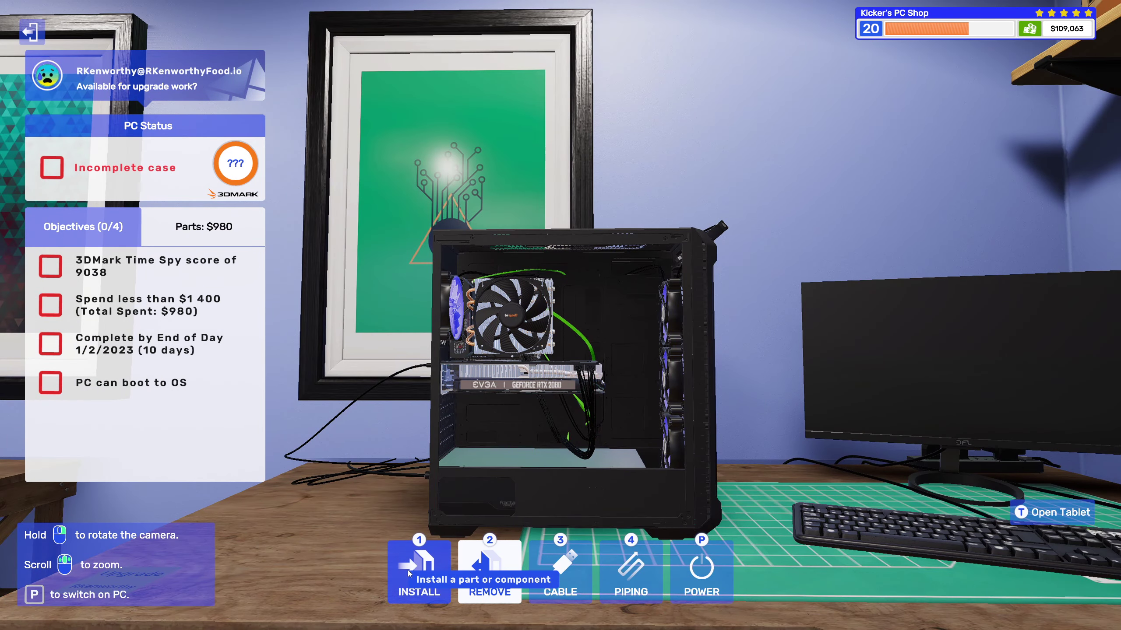
click(408, 571)
click(100, 483)
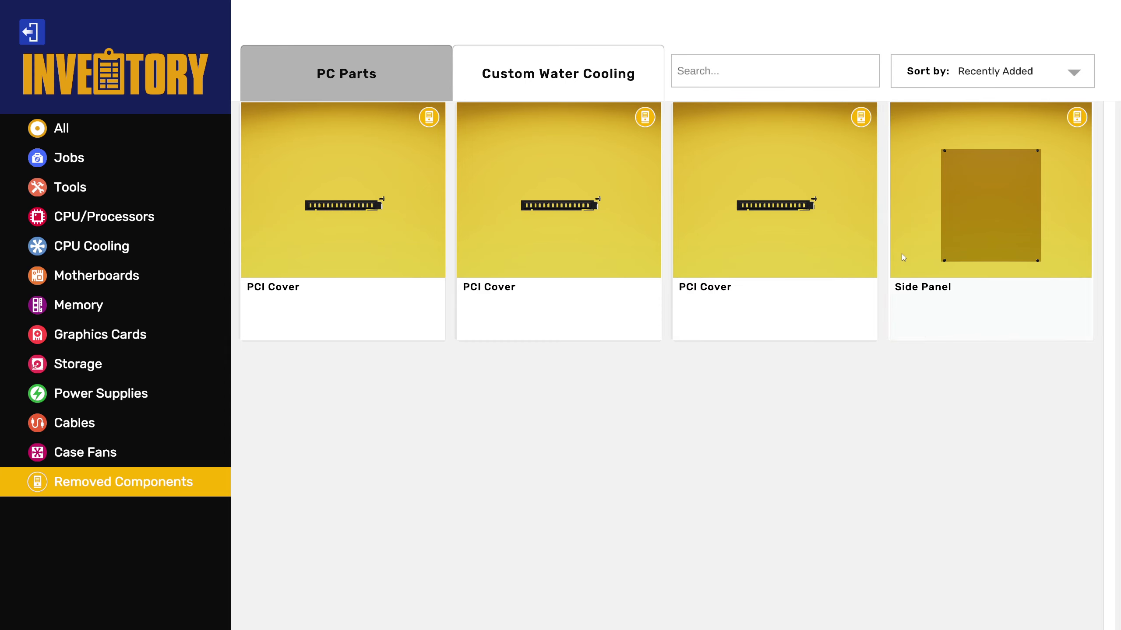
click(989, 202)
click(644, 365)
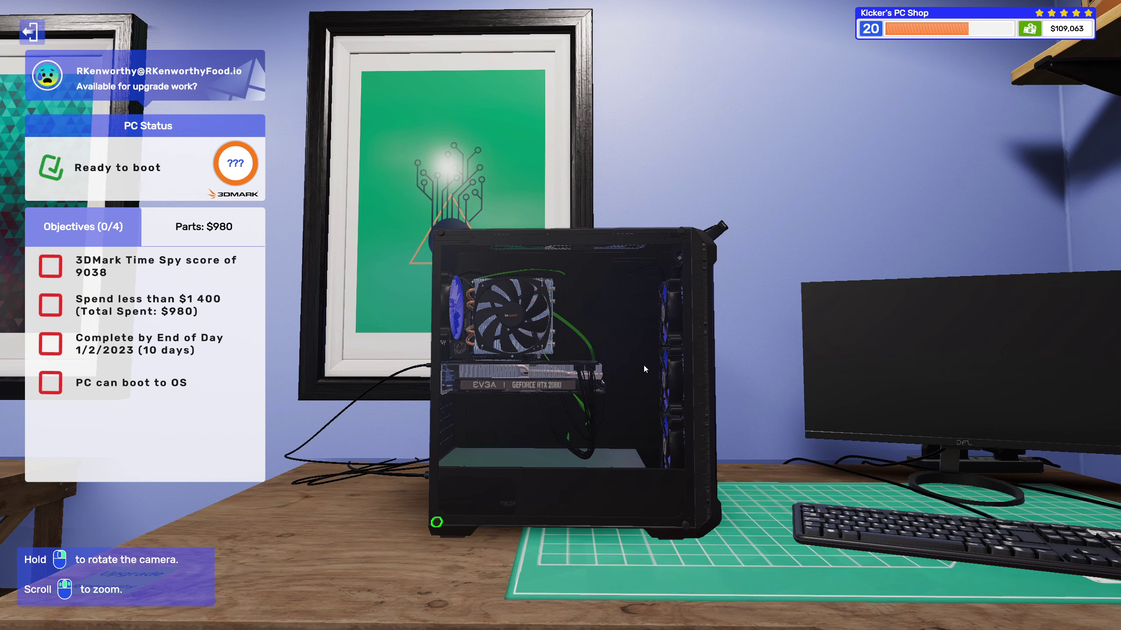
key(2)
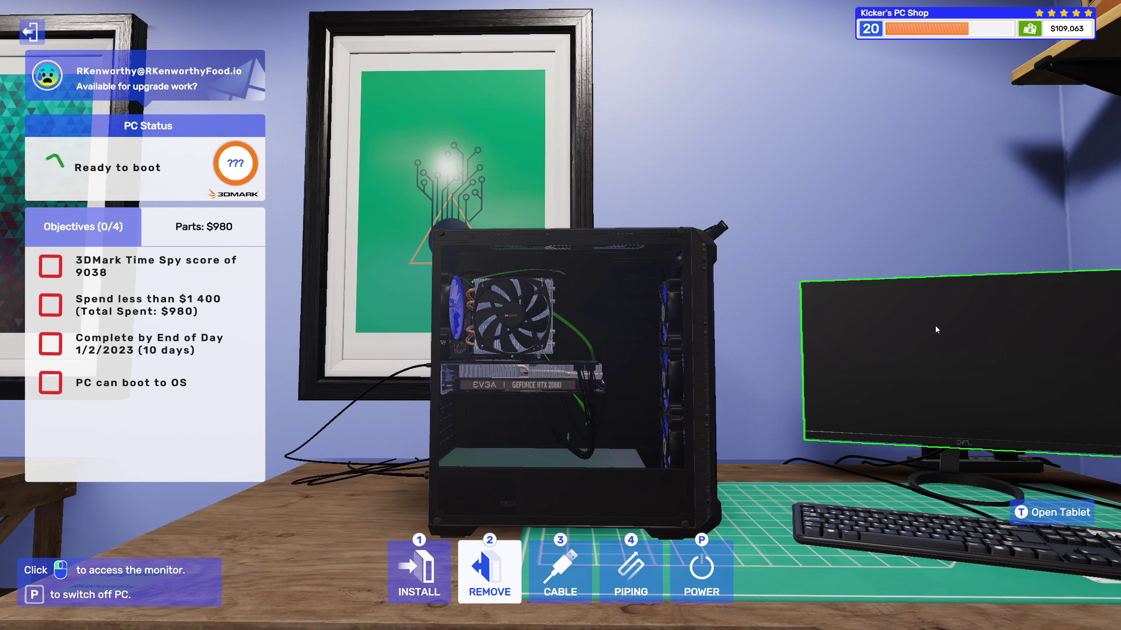
key(p)
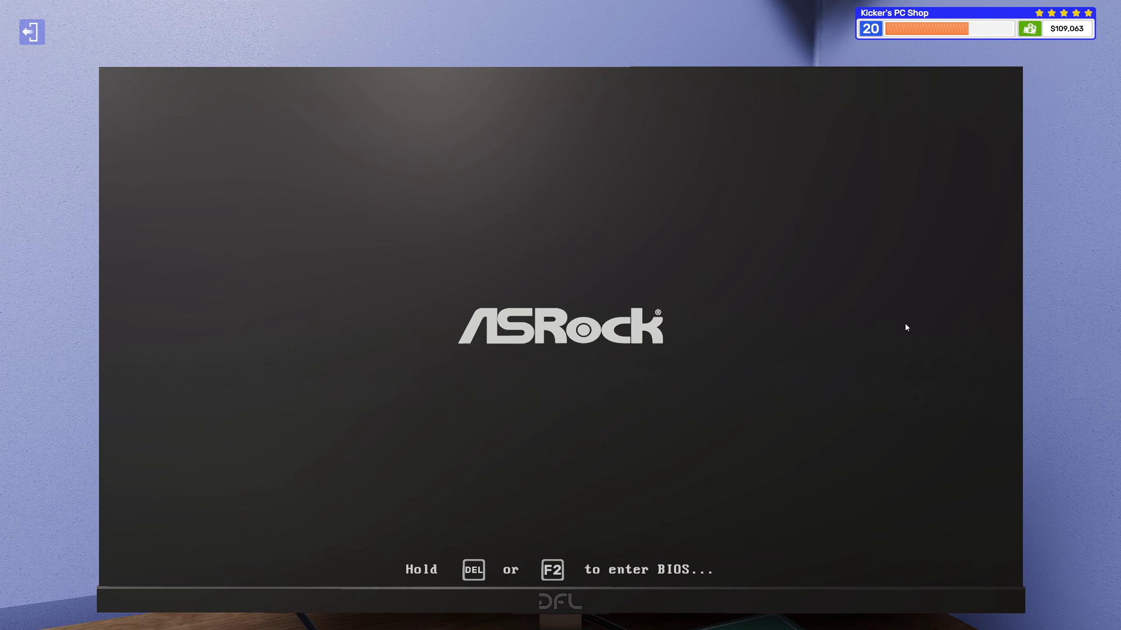
- In BIOS, turn XMP on for 2933 MHz RAM, then apply changes and restart
key(Delete)
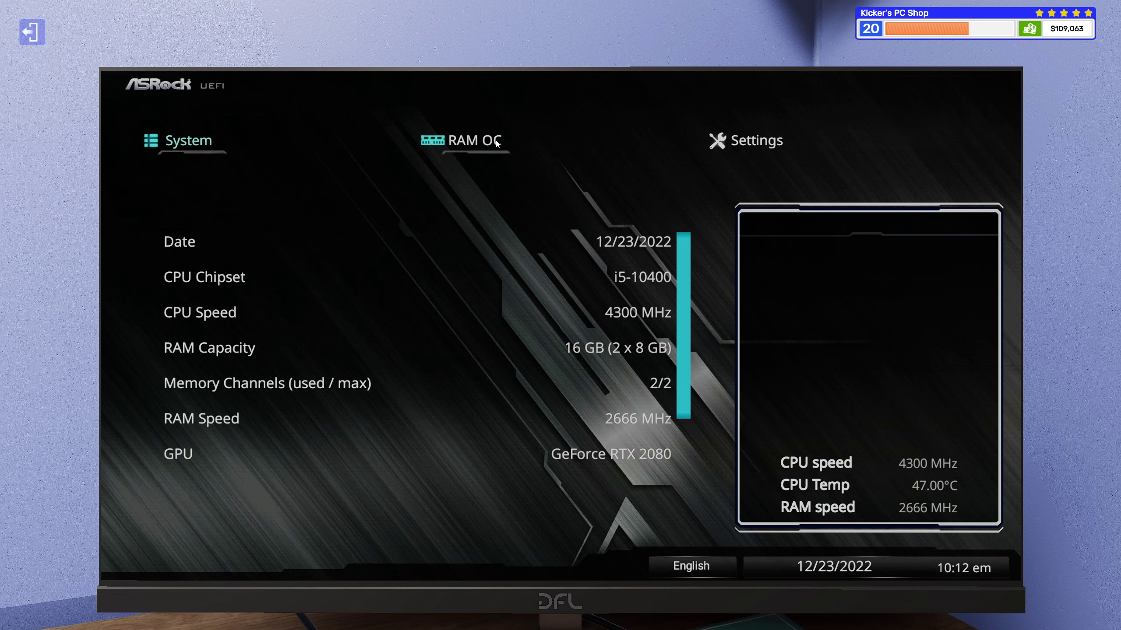
click(497, 143)
click(451, 244)
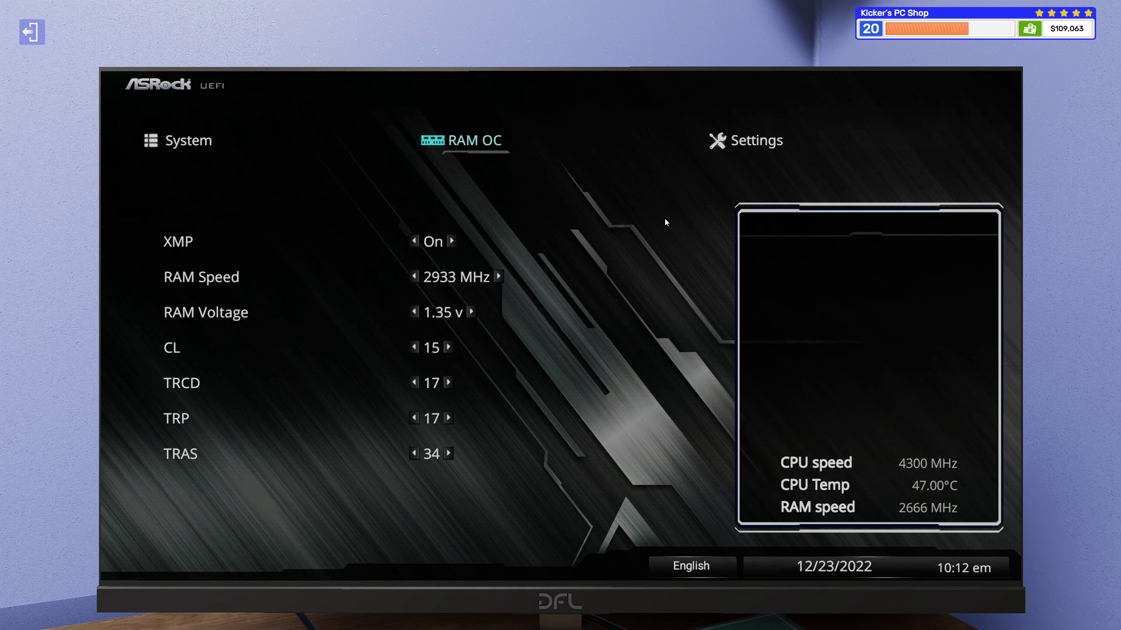
click(755, 141)
click(403, 278)
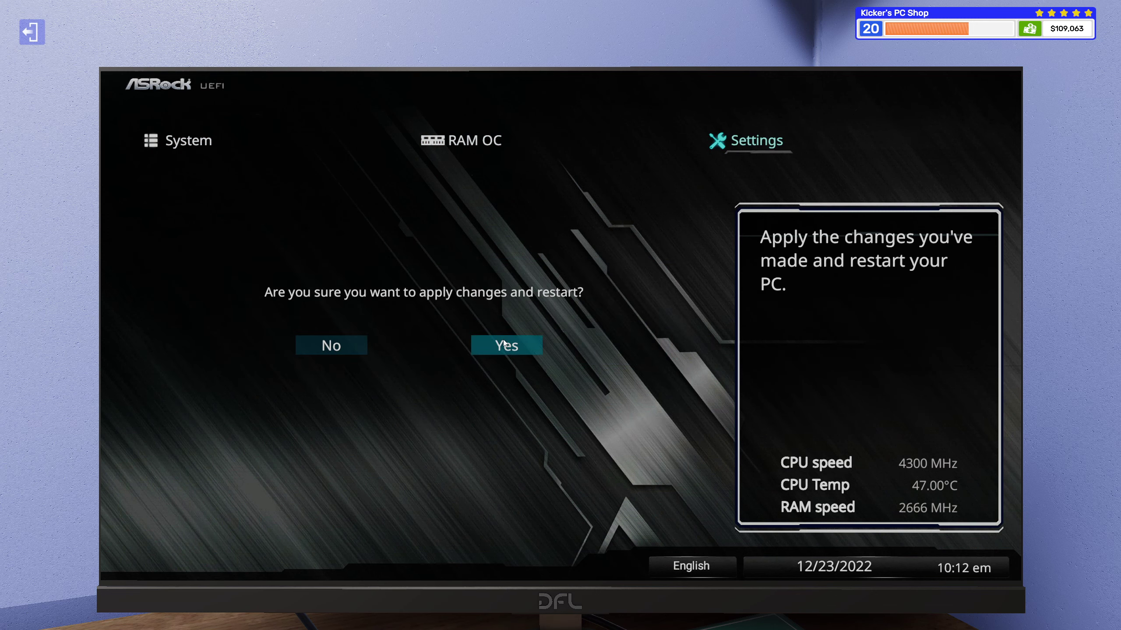
click(505, 344)
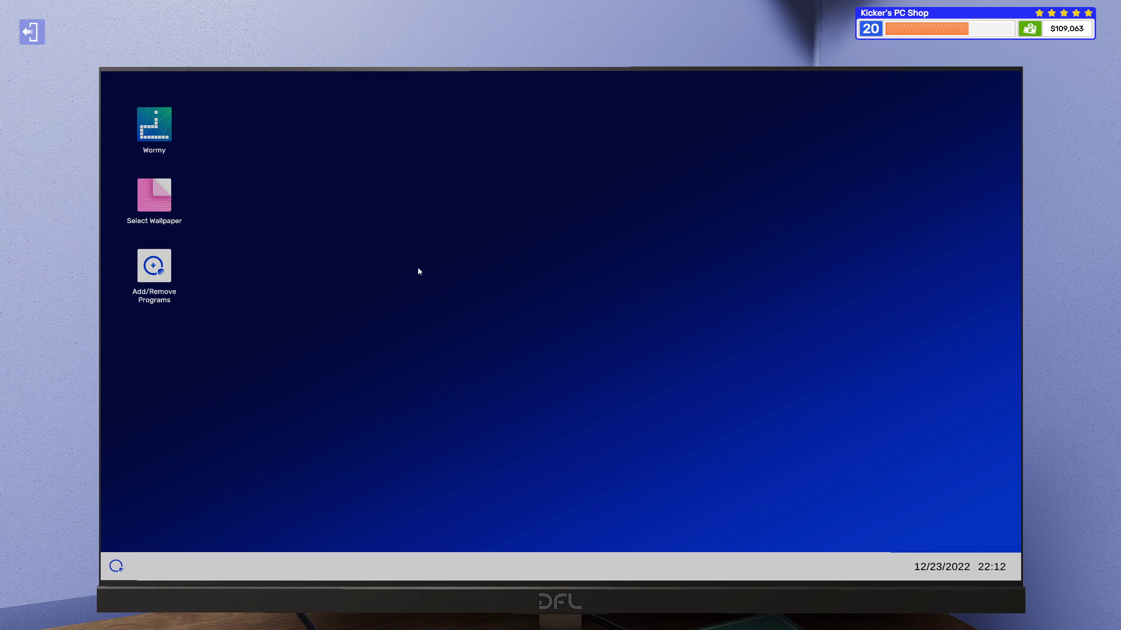
- Install 3DMark Advanced Edition from Add/Remove Programs and review the job's parts list and budget
double_click(161, 273)
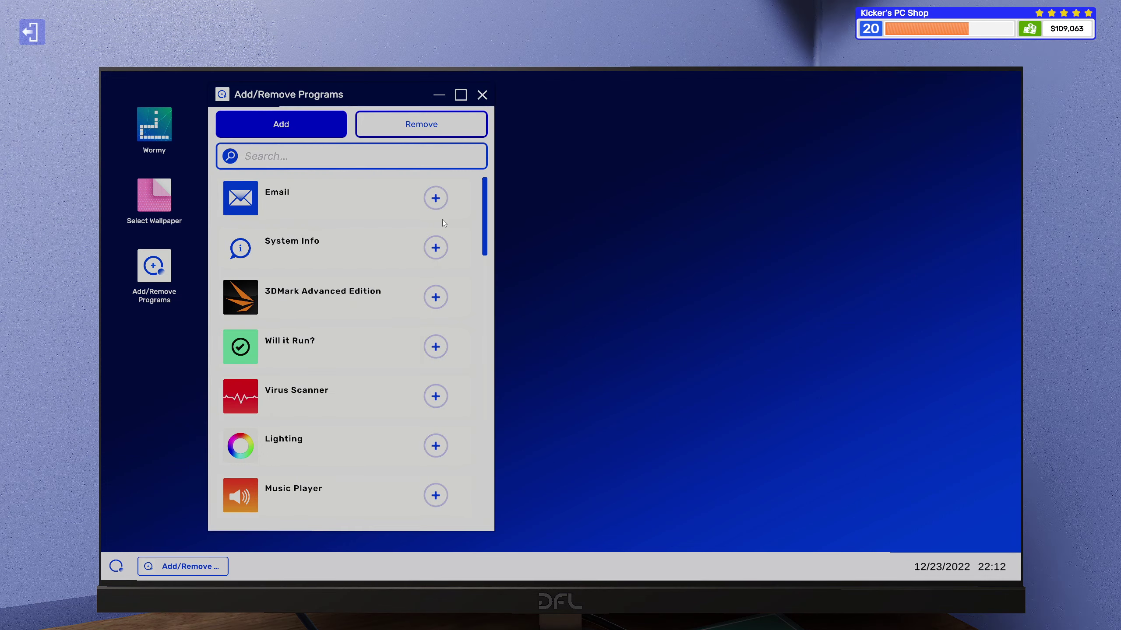
click(435, 297)
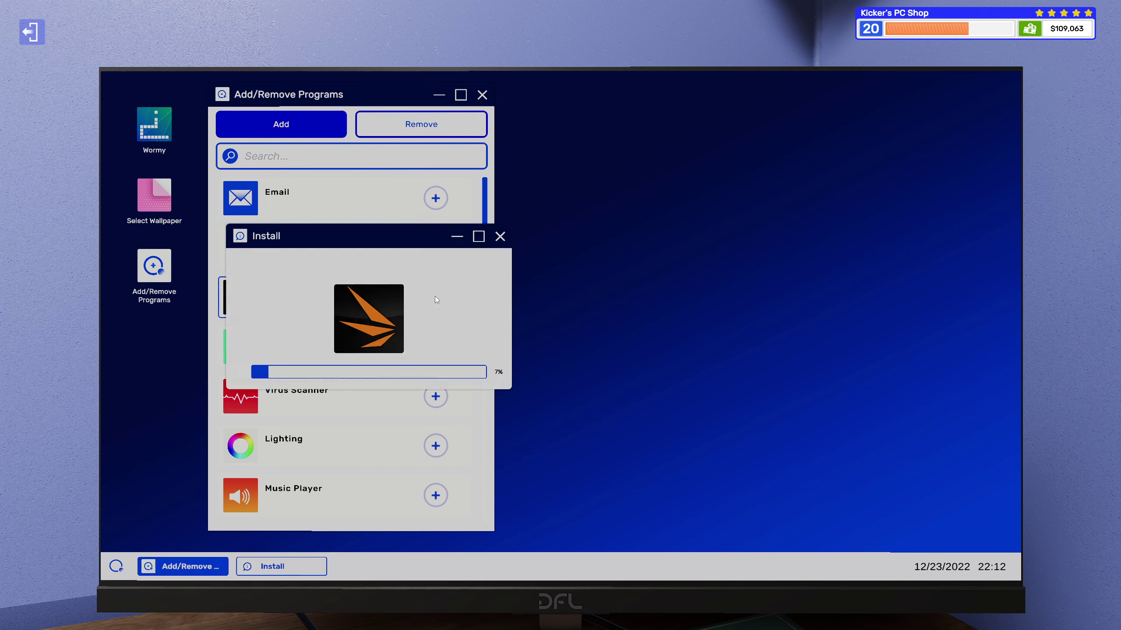
key(Escape)
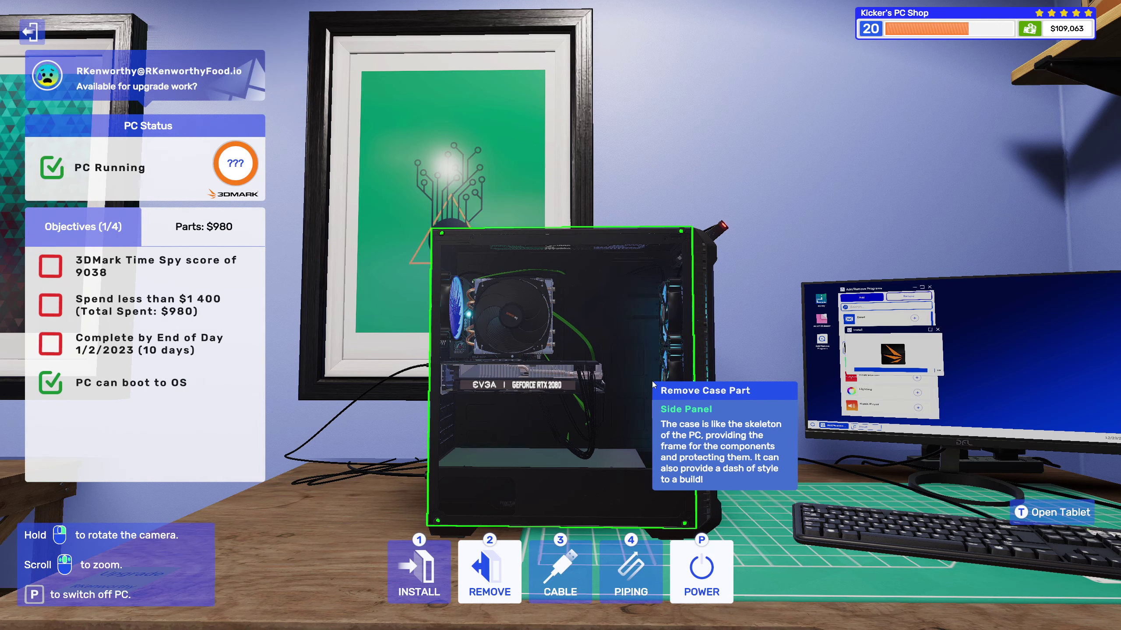
click(184, 226)
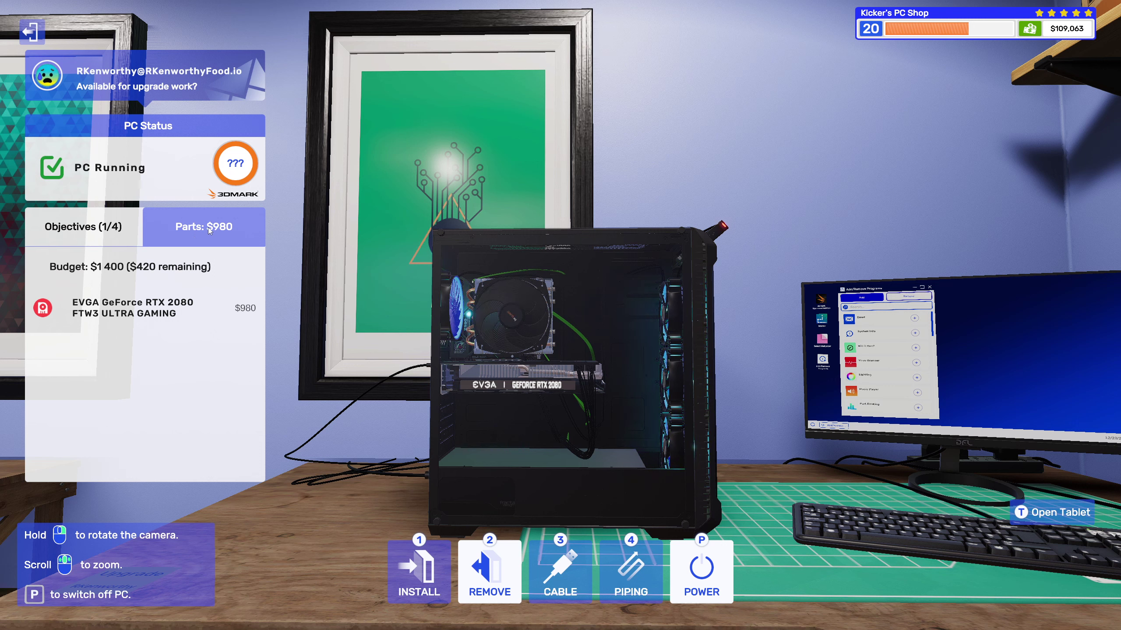
- Install GPU Tuner and OCCT, then close the program installer
click(876, 351)
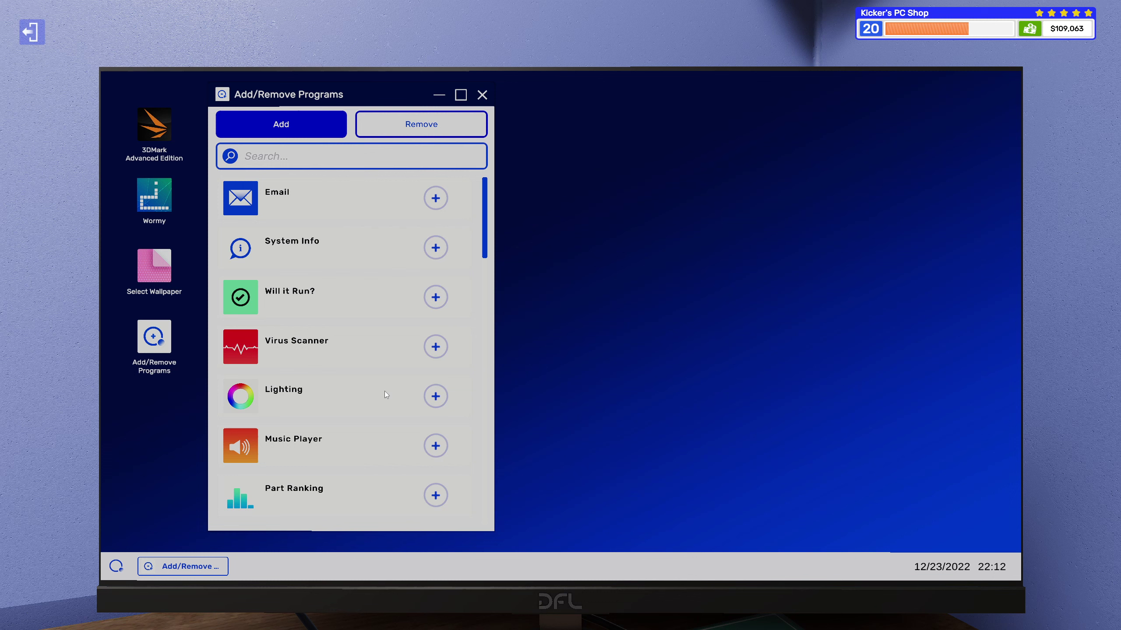
scroll(385, 393, down, 2)
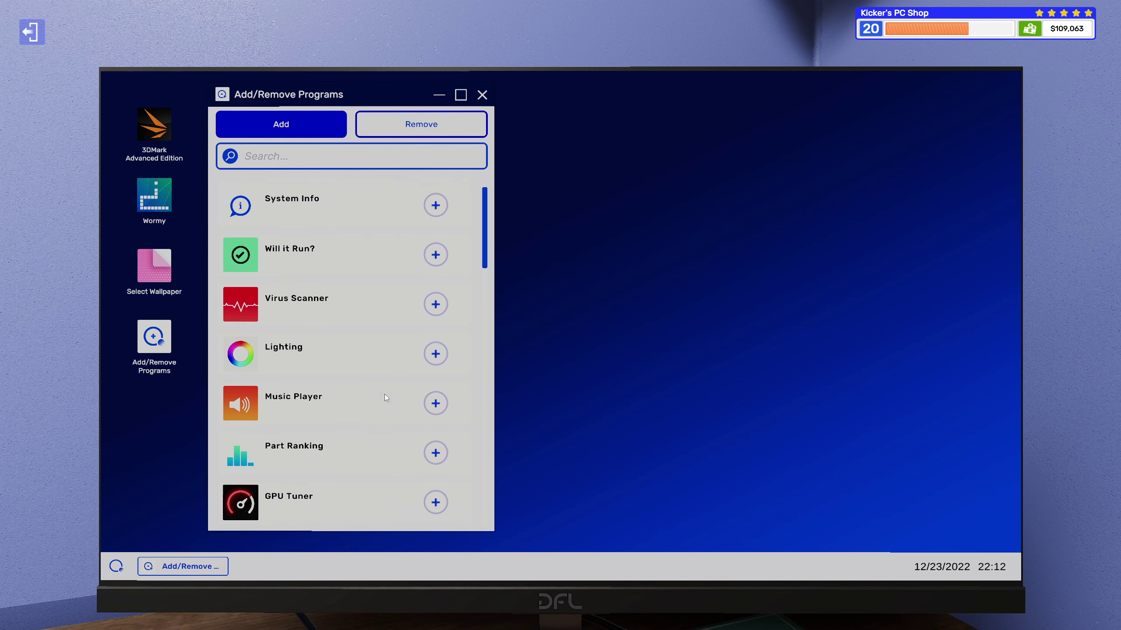
click(436, 447)
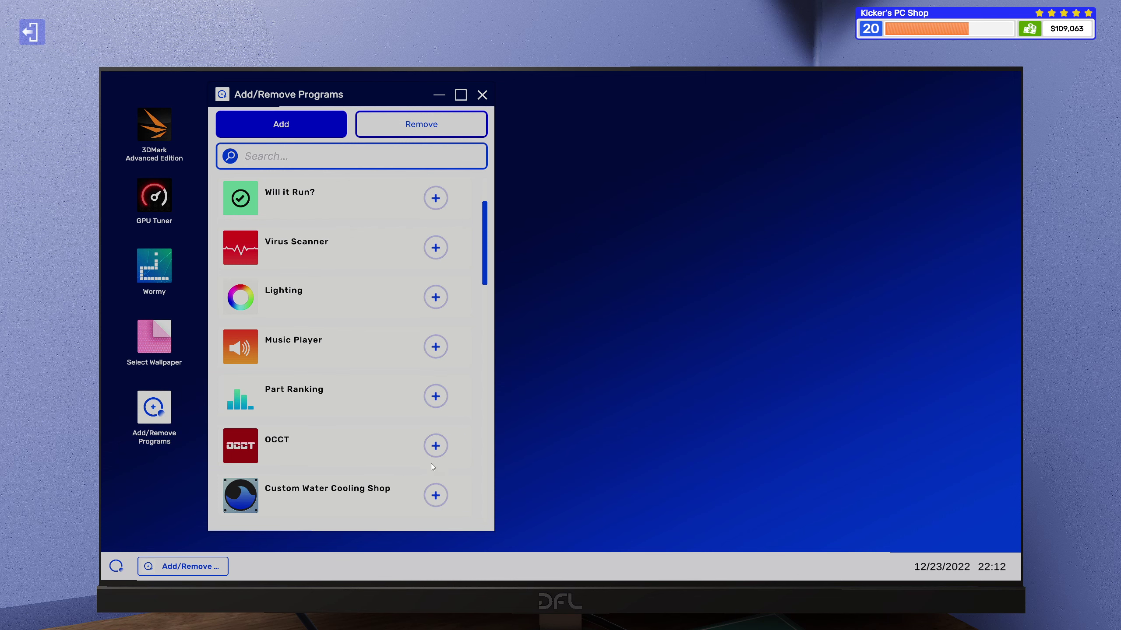
click(435, 446)
click(482, 95)
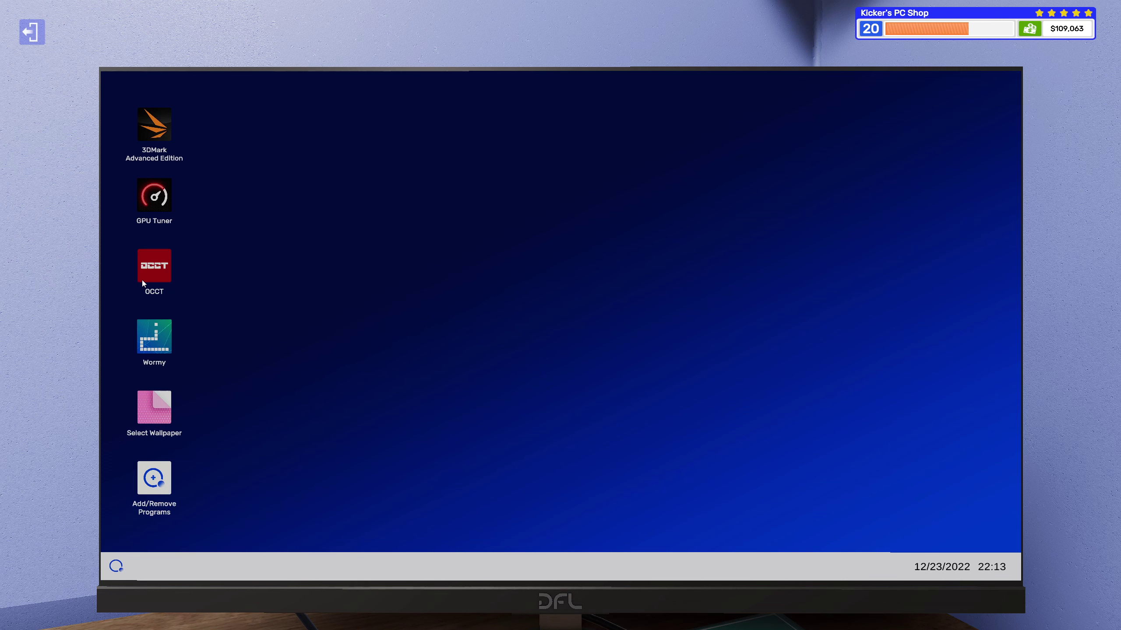
- Start an infinite OCCT stress test and move its window to the right
double_click(154, 267)
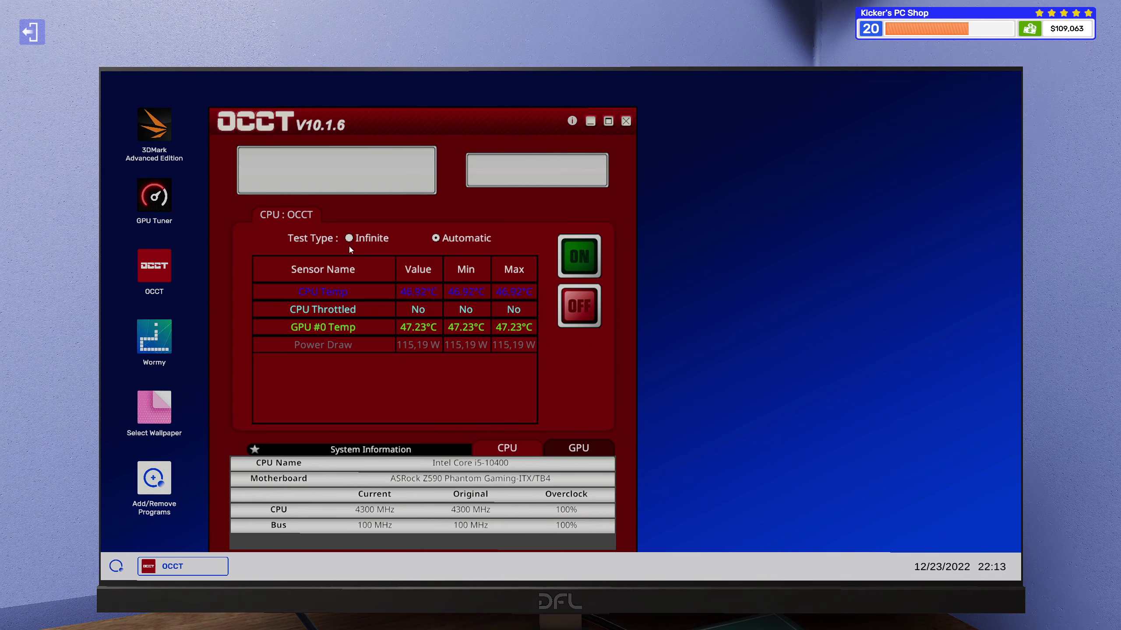
click(350, 238)
click(580, 257)
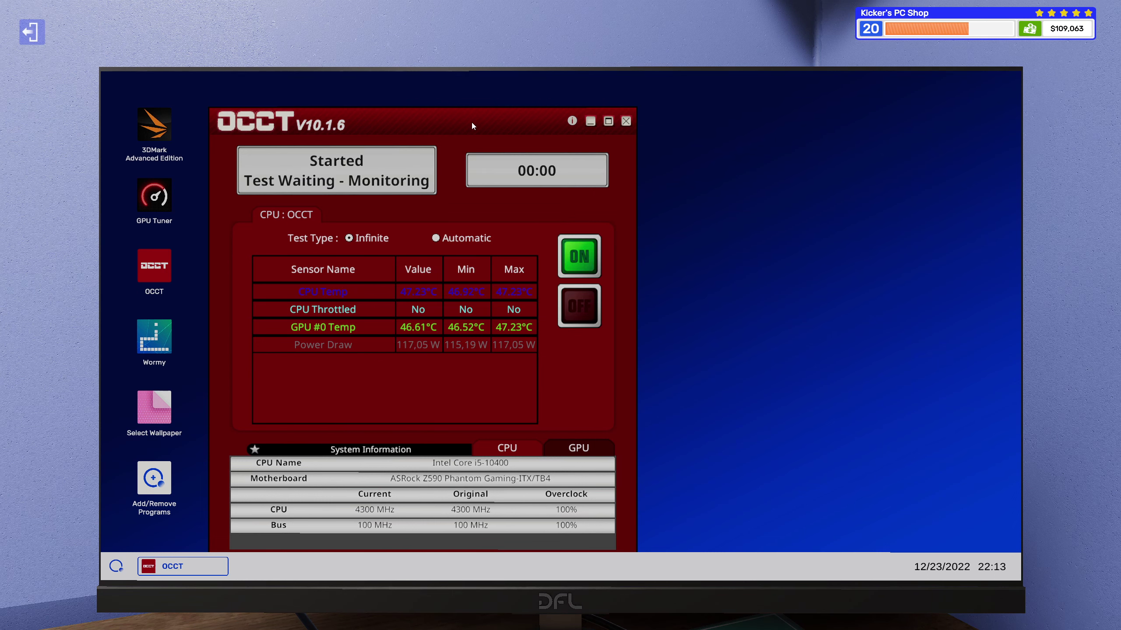
drag(471, 121, 848, 94)
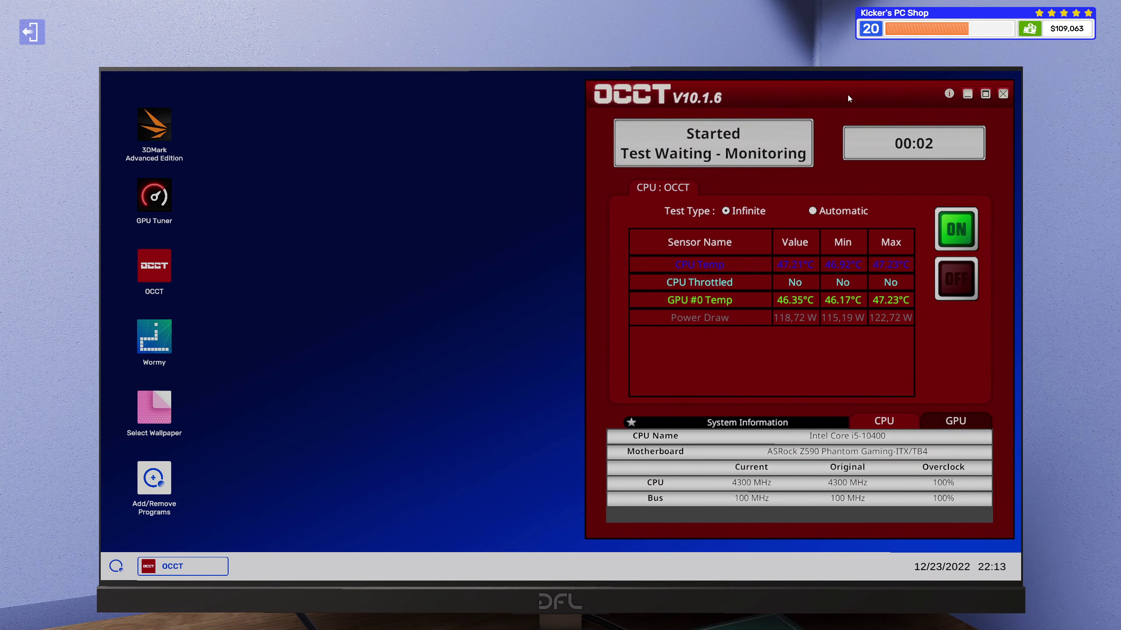
- After briefly opening 3DMark, set GPU Tuner core voltage to +20% and leave the monitor
double_click(154, 134)
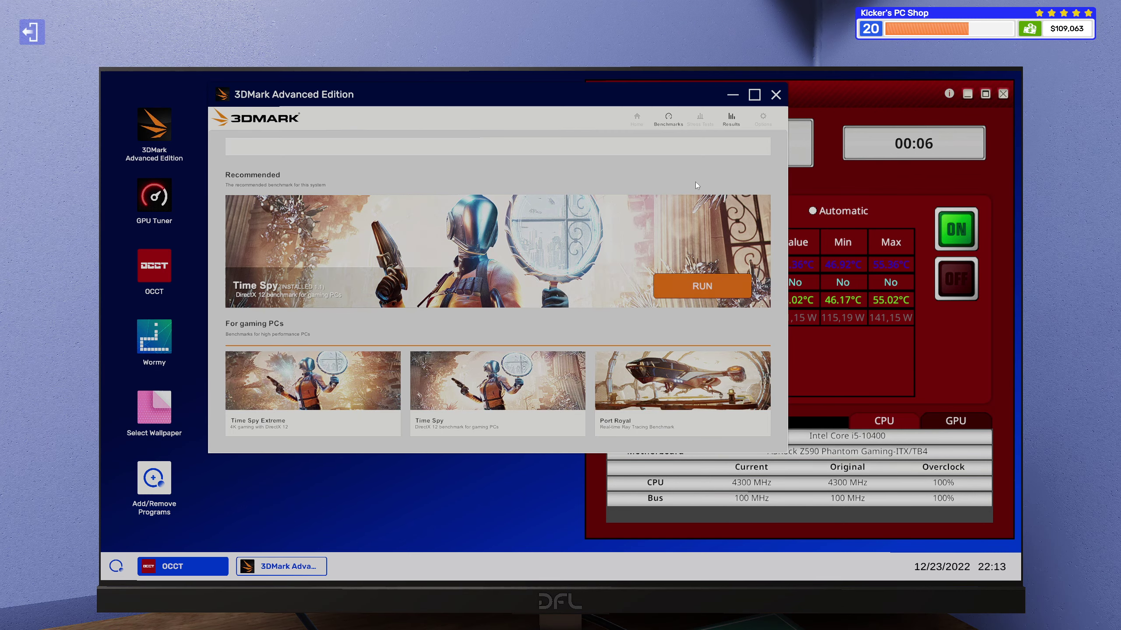
click(775, 94)
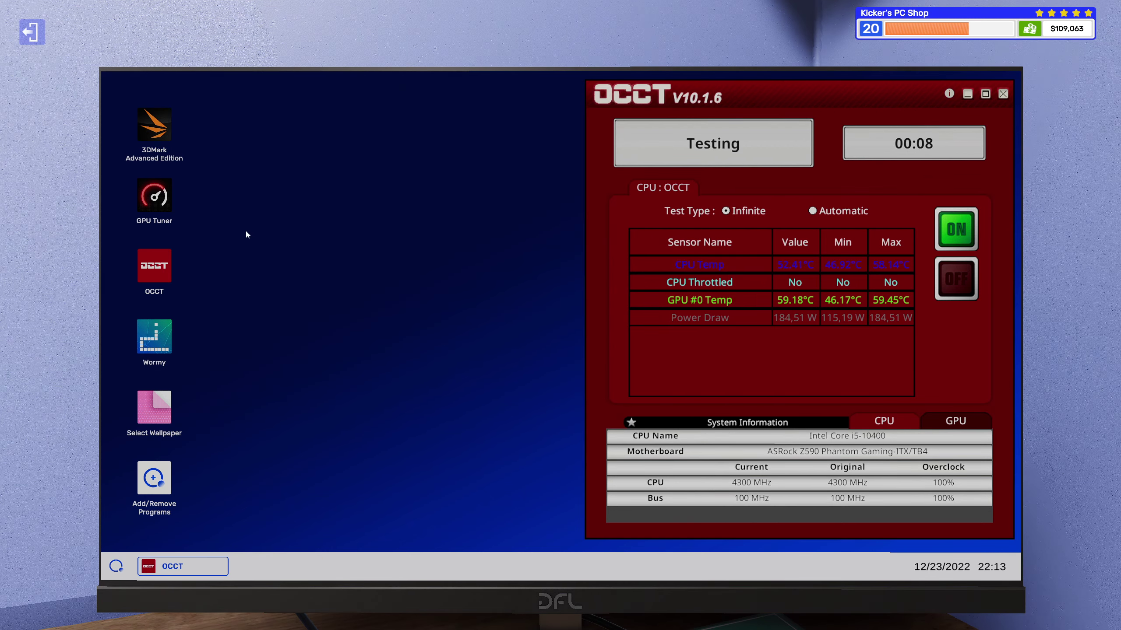
double_click(161, 203)
drag(442, 266, 574, 265)
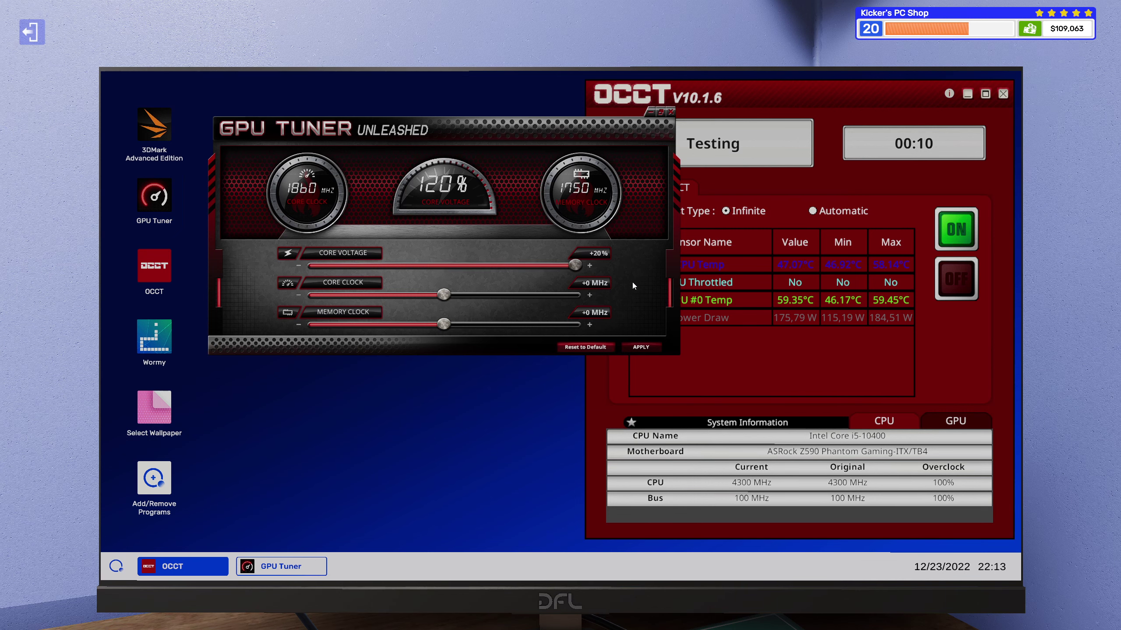
drag(535, 130, 479, 117)
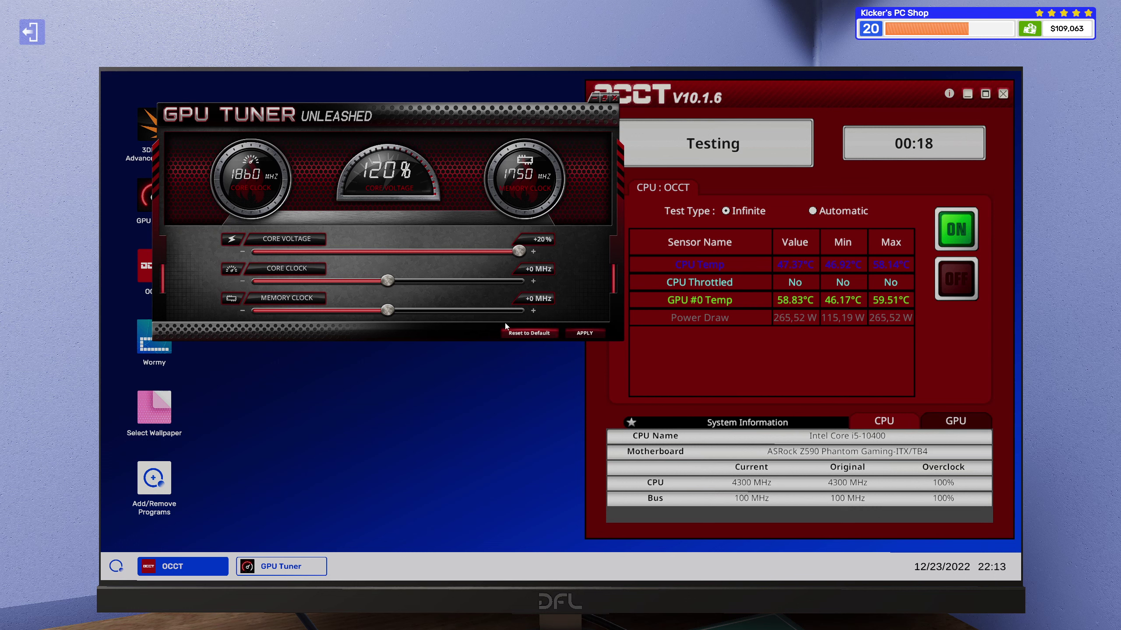
key(Escape)
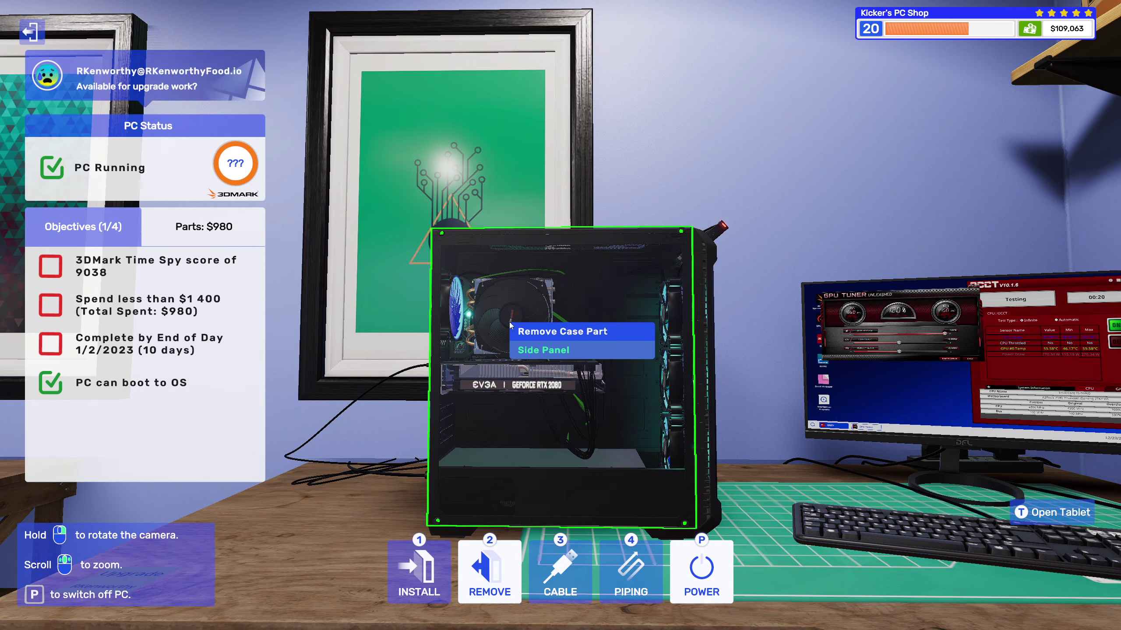
key(Tab)
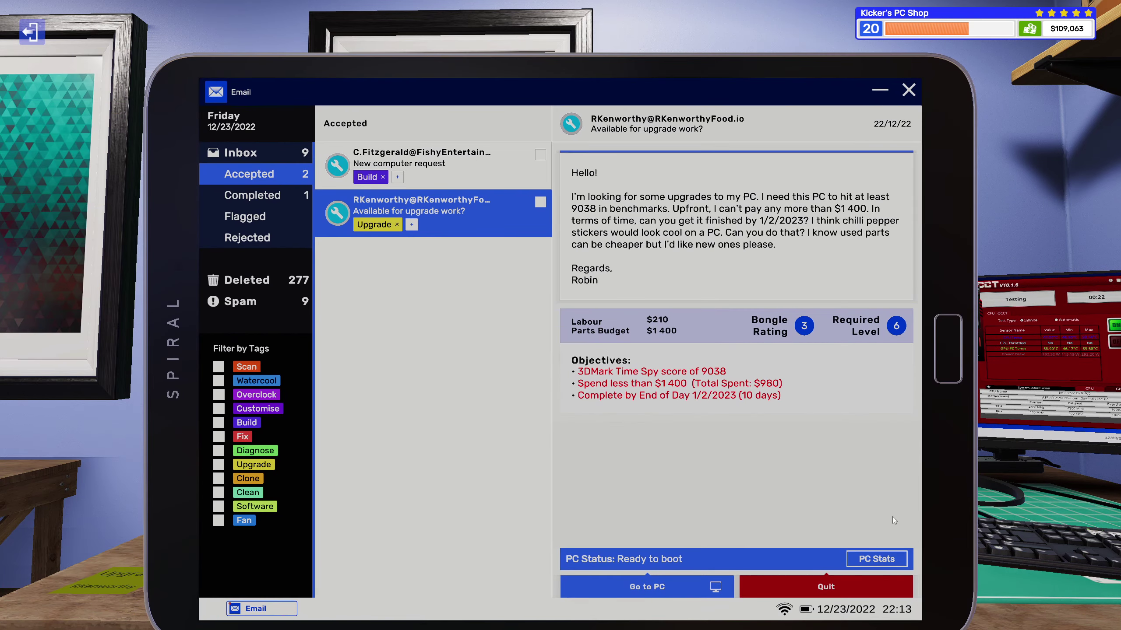
click(876, 559)
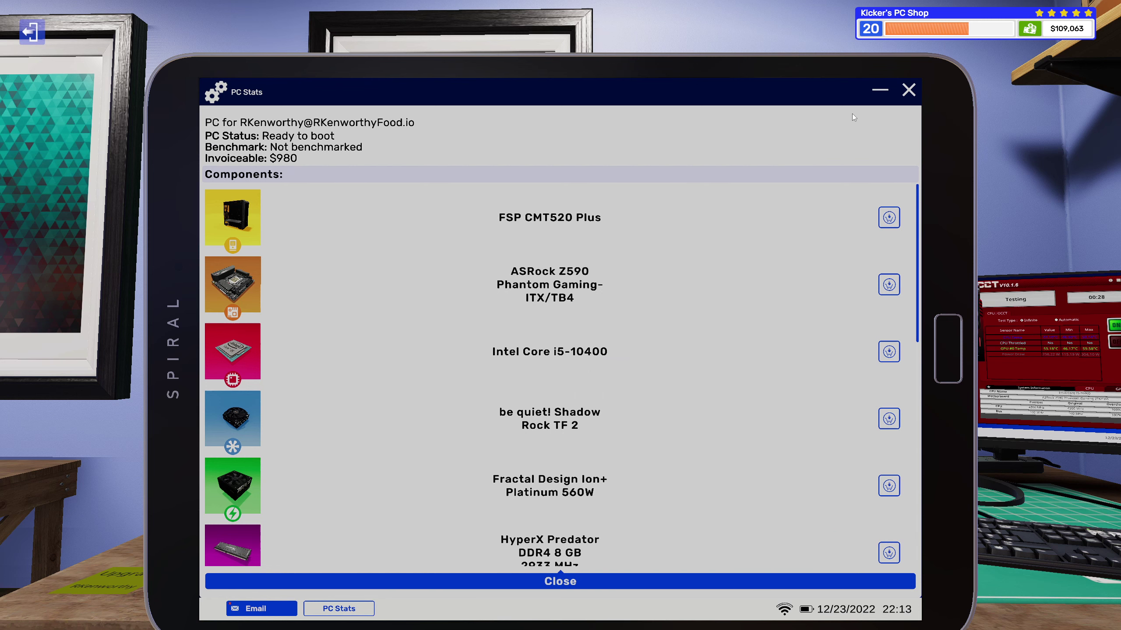
click(878, 92)
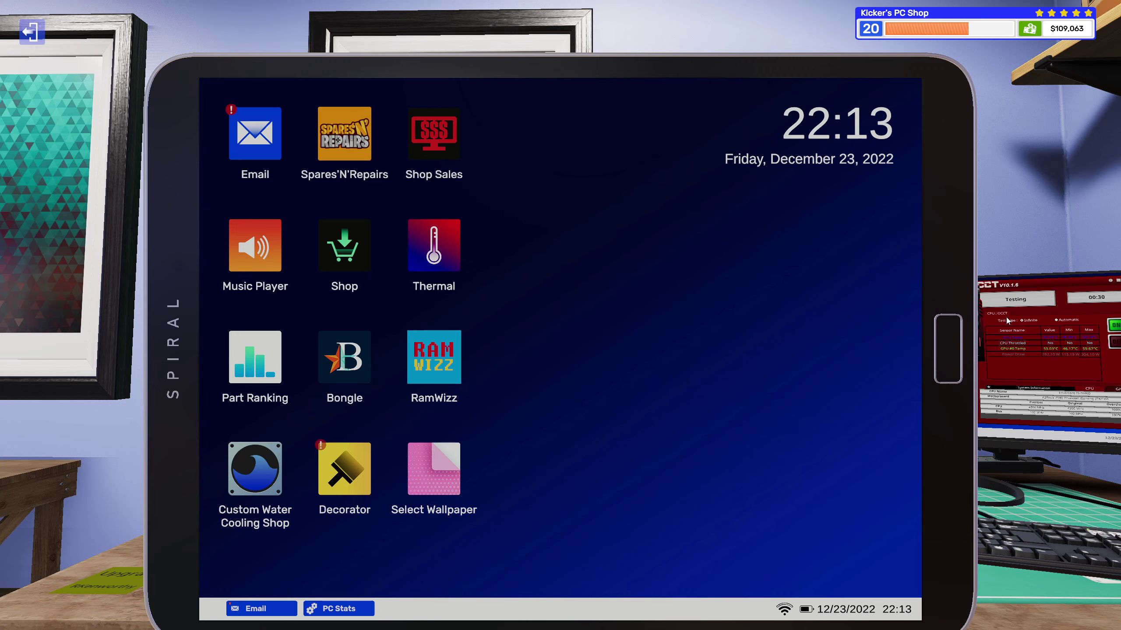
key(Escape)
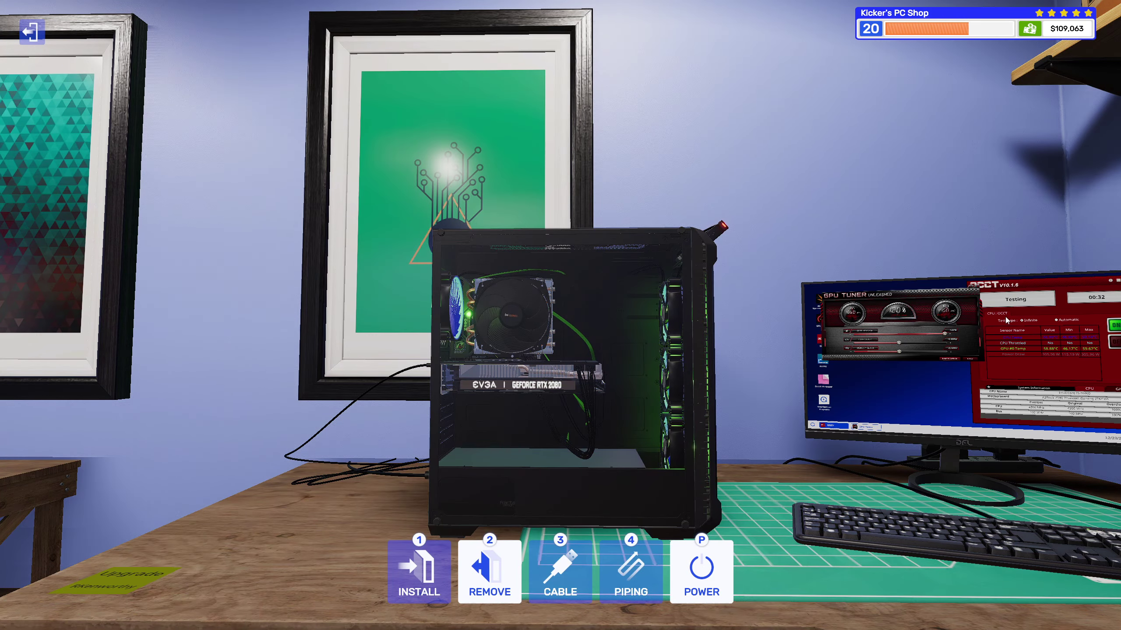
- Apply a +150 MHz core clock offset in GPU Tuner while OCCT runs
click(958, 359)
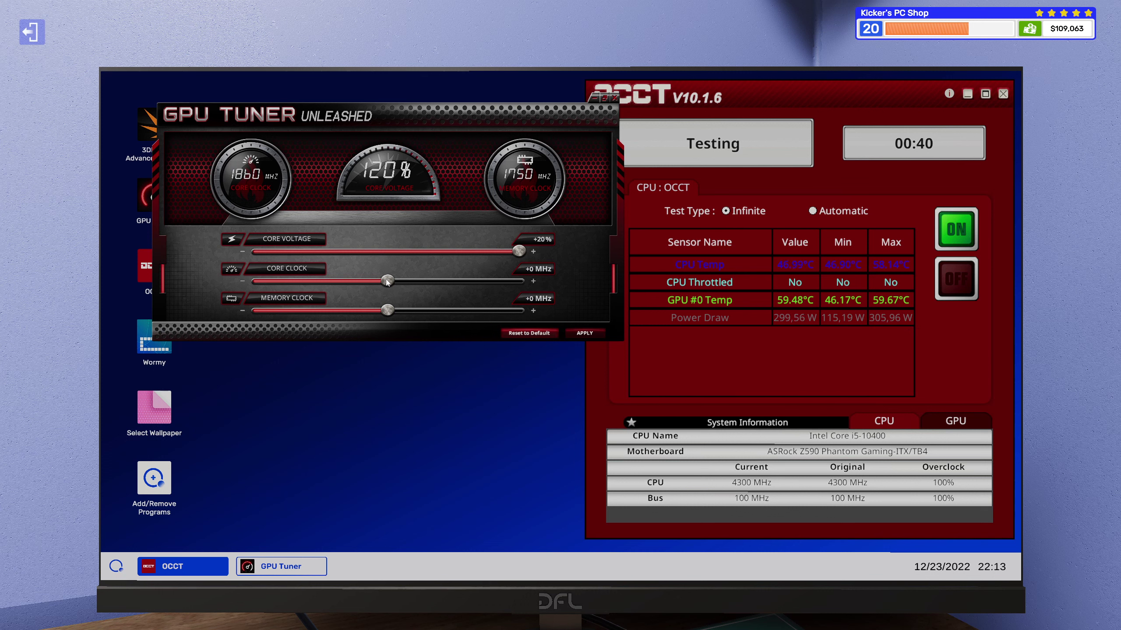
drag(388, 281, 469, 282)
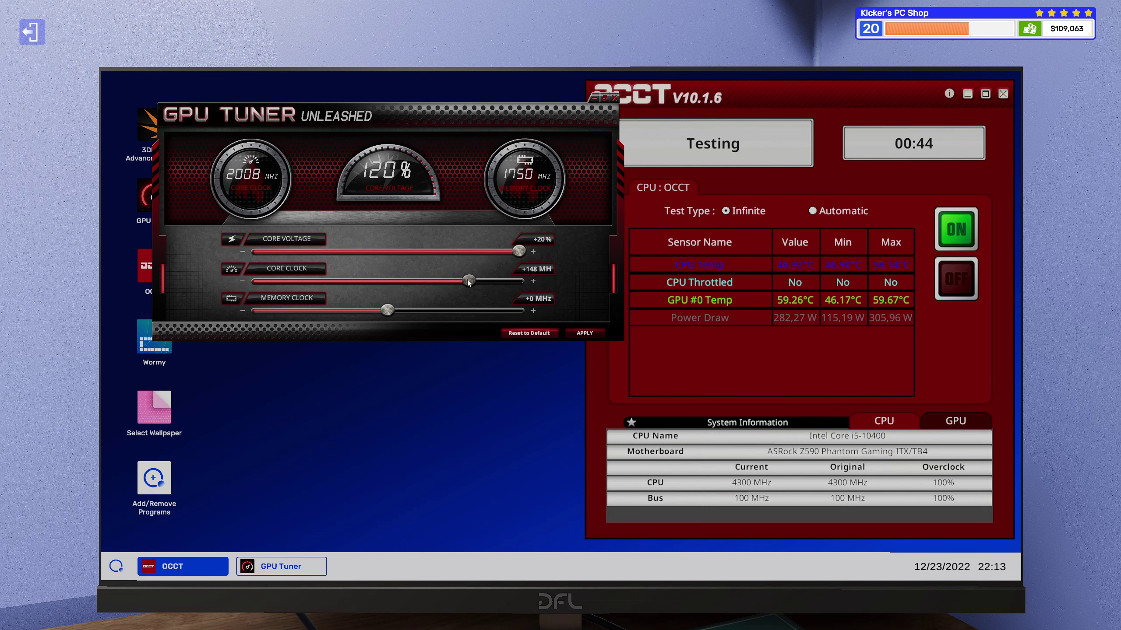
click(584, 332)
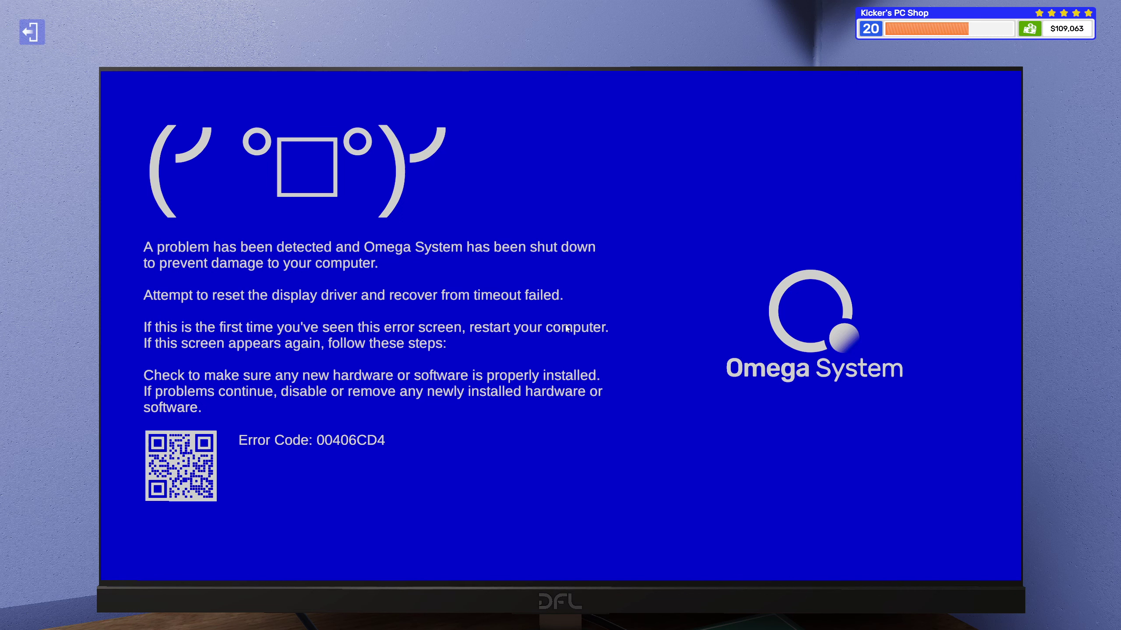
- Reboot from the blue Omega System error screen back to the desktop
click(566, 328)
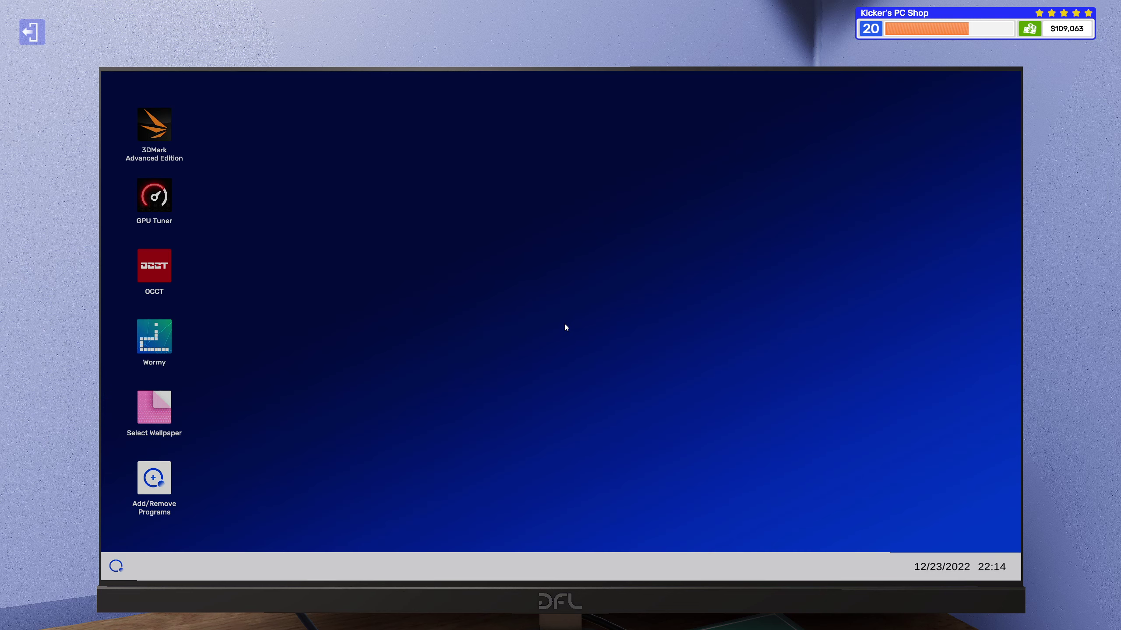
- Set GPU Tuner's core clock offset to +100 MHz and apply it
double_click(155, 197)
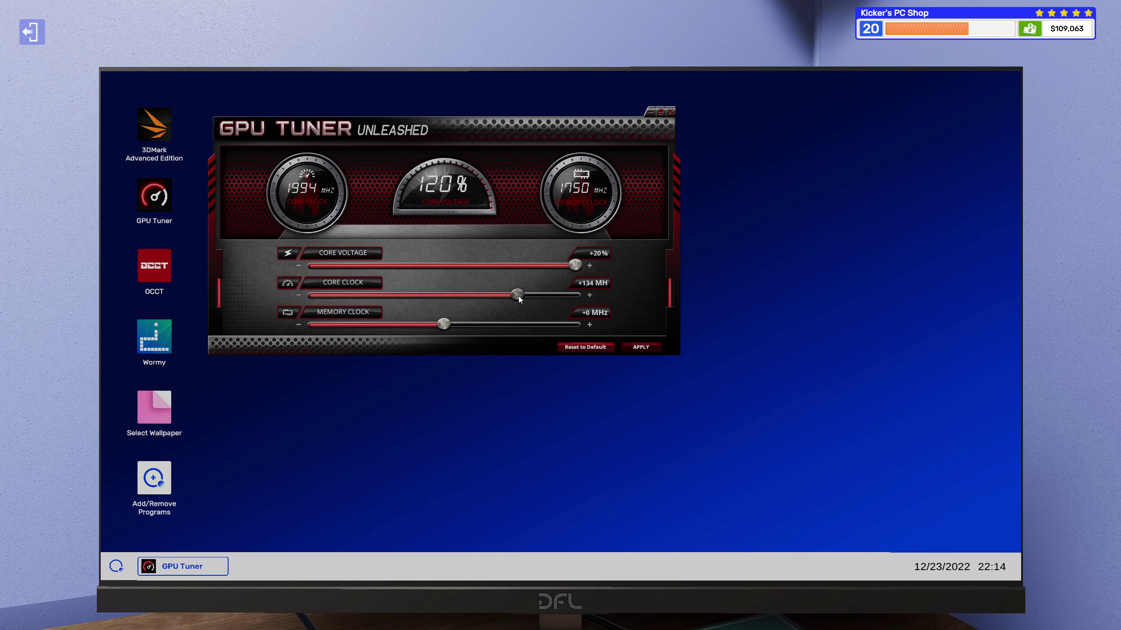
drag(518, 296, 503, 298)
click(301, 296)
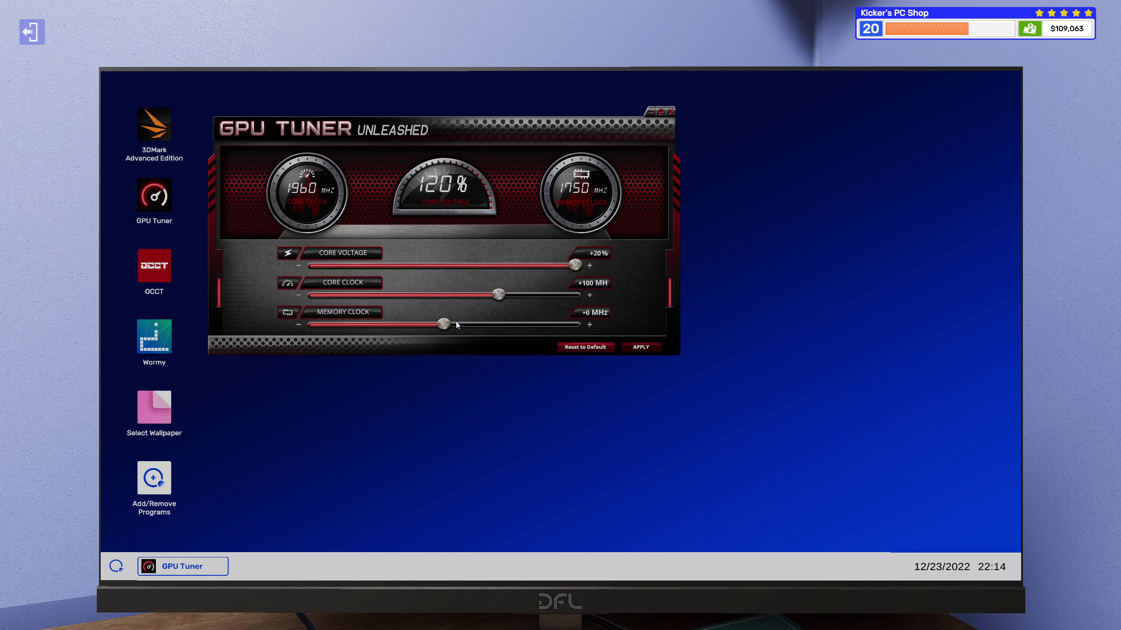
click(639, 347)
- Start an infinite OCCT stress test and place it beside GPU Tuner
double_click(150, 269)
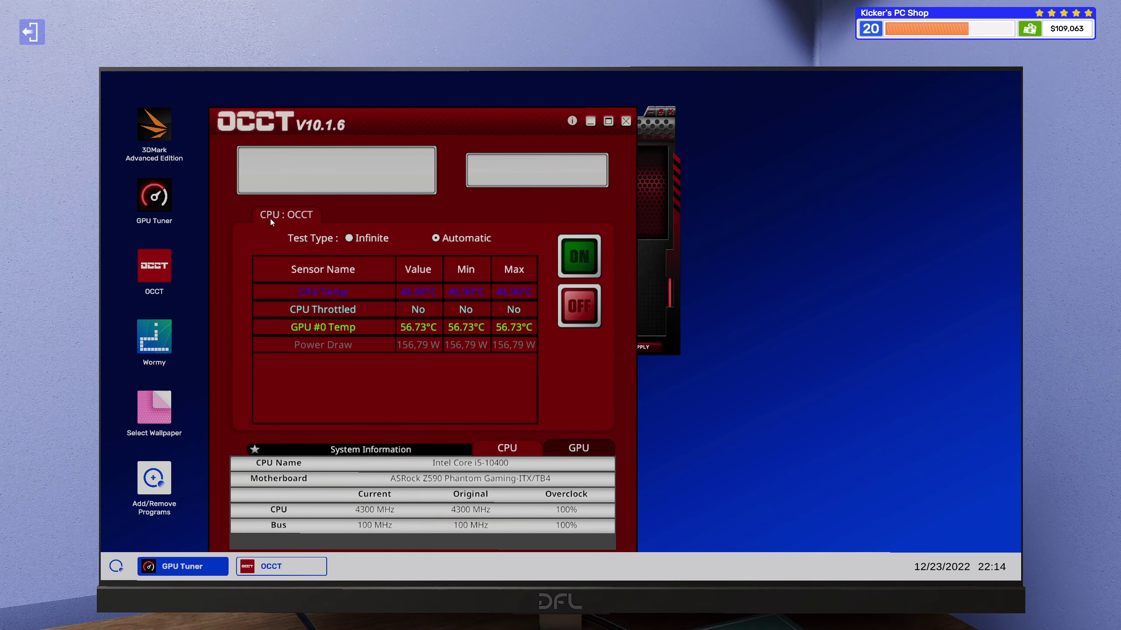
click(348, 238)
click(579, 256)
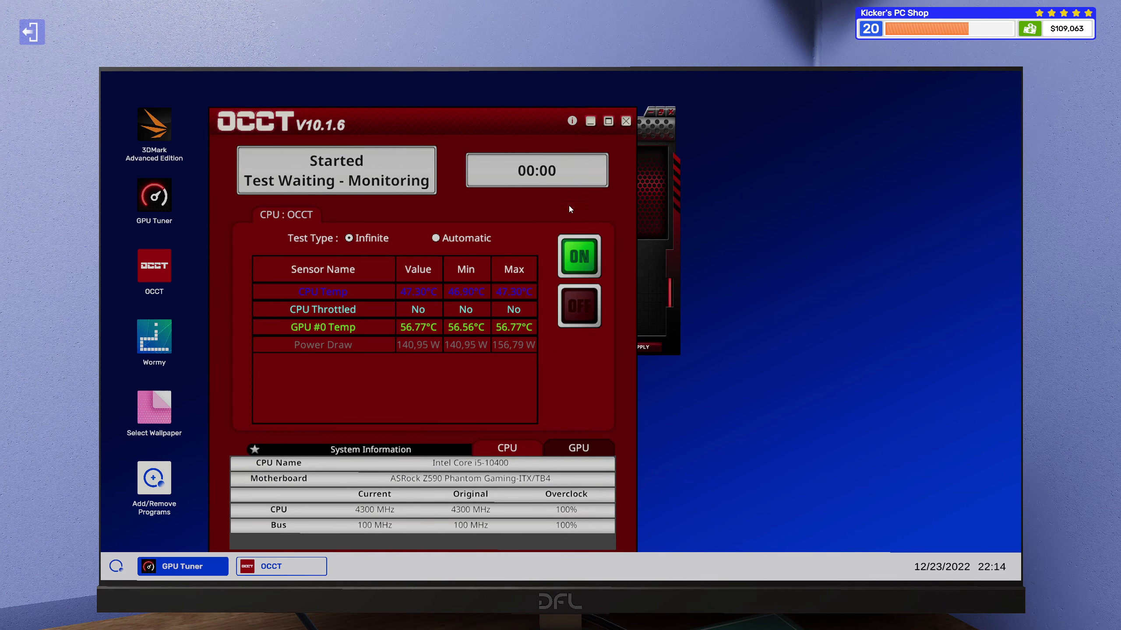
drag(434, 120, 805, 90)
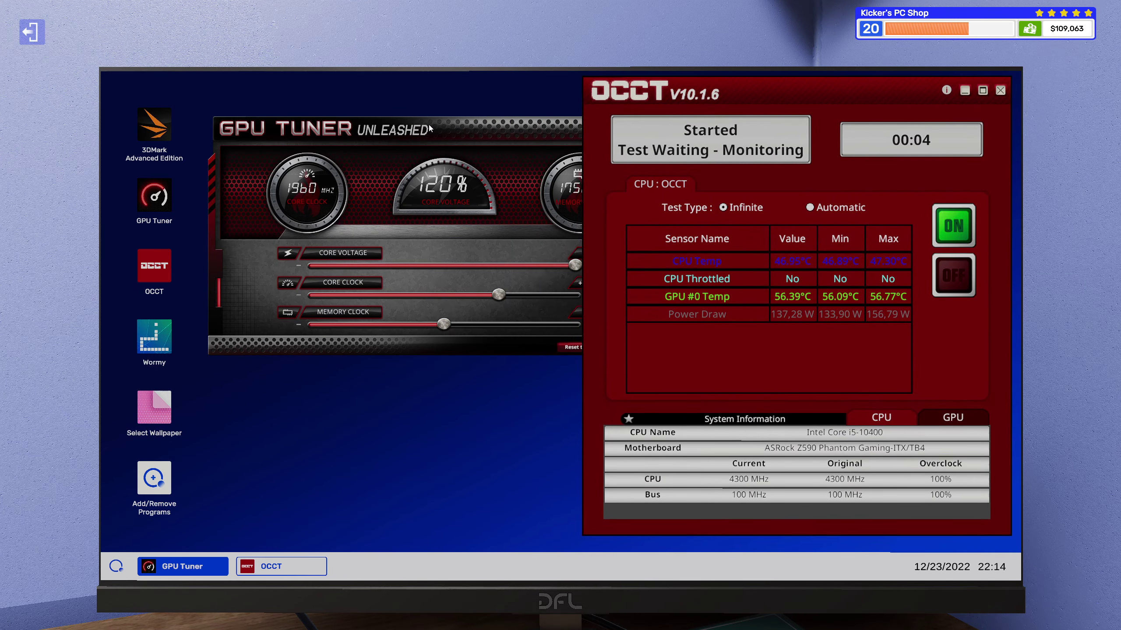
drag(426, 129, 337, 115)
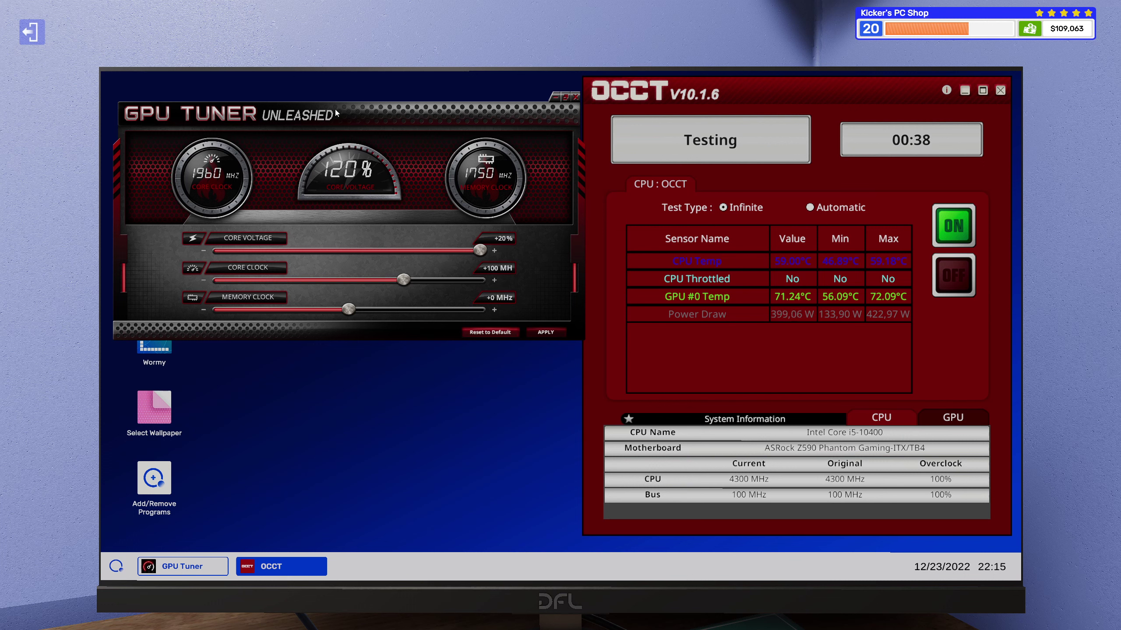
- Raise the core clock offset through +110 and +116 to +120 MHz and apply it
click(495, 281)
click(495, 281)
click(494, 282)
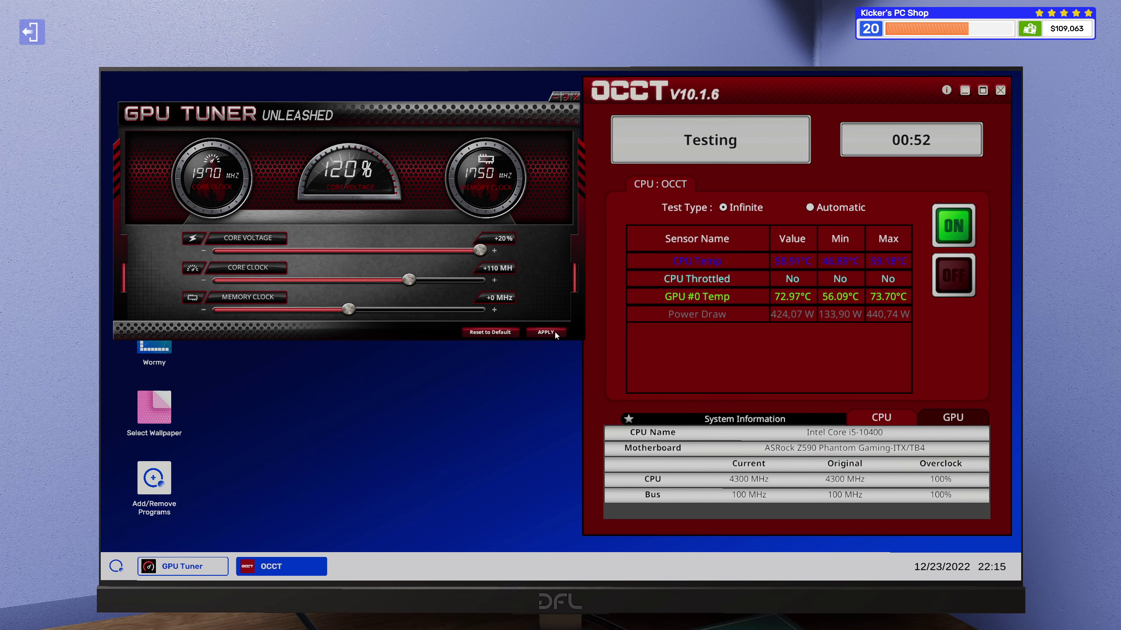
click(494, 280)
click(495, 281)
click(494, 280)
click(493, 280)
click(493, 281)
click(494, 281)
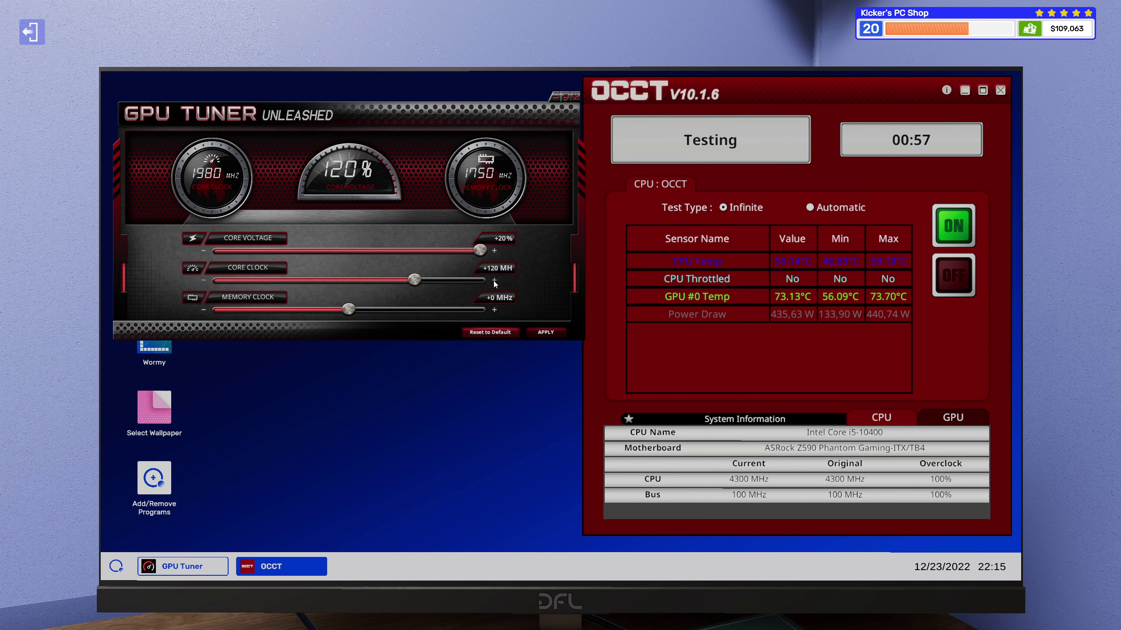
click(547, 332)
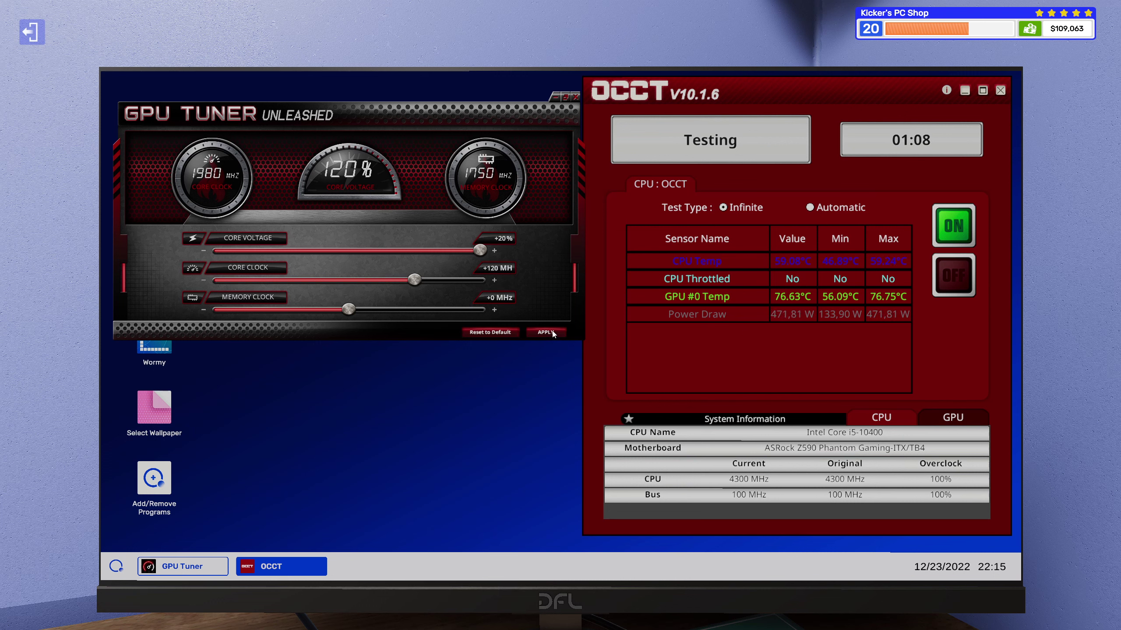
- Nudge the core clock offset further toward +130 MHz without applying yet
click(494, 281)
click(494, 281)
click(494, 281)
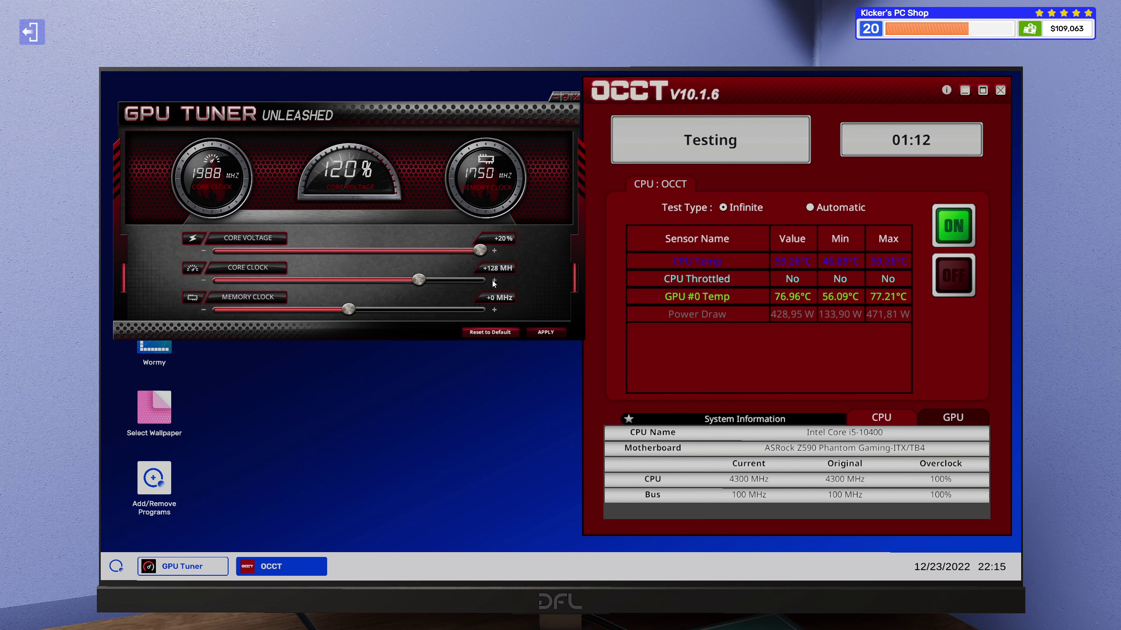
click(494, 281)
- Step the core clock offset through +135, +140 and +142 MHz, then apply +143 MHz
click(494, 278)
click(495, 280)
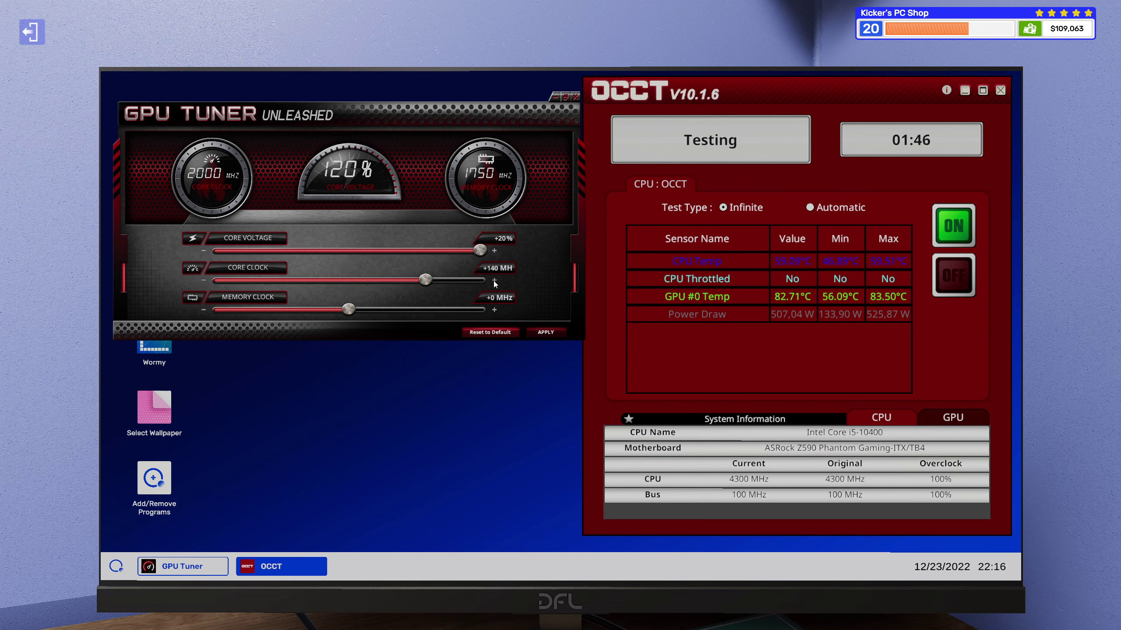
click(494, 280)
click(494, 280)
click(545, 334)
click(494, 282)
click(543, 332)
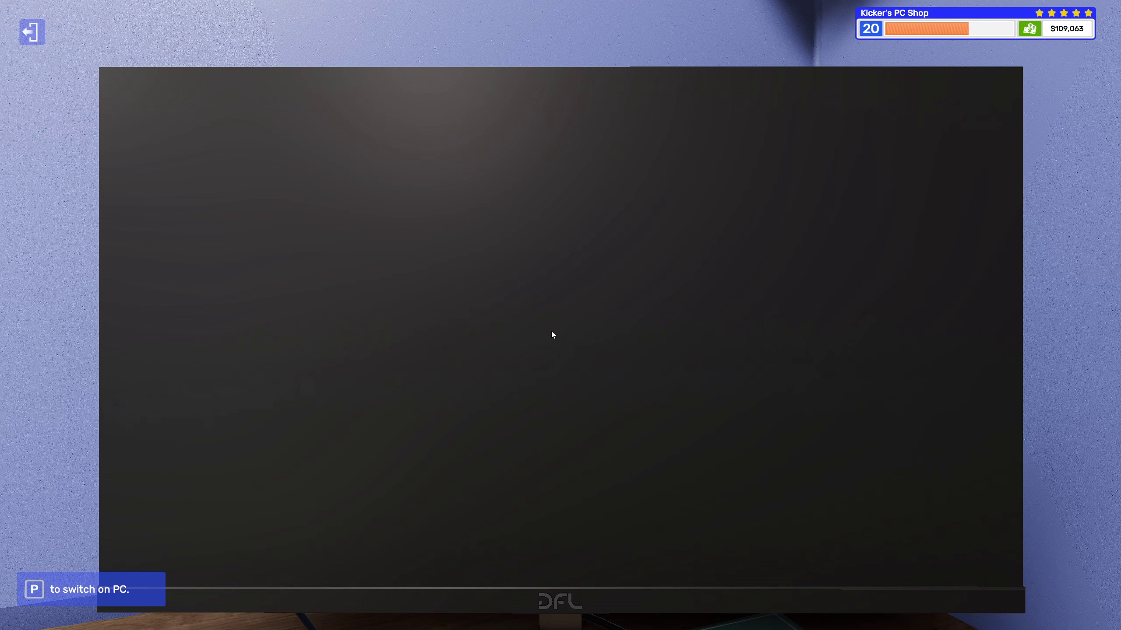
- Power the crashed PC back on with P and let it boot to the desktop
key(p)
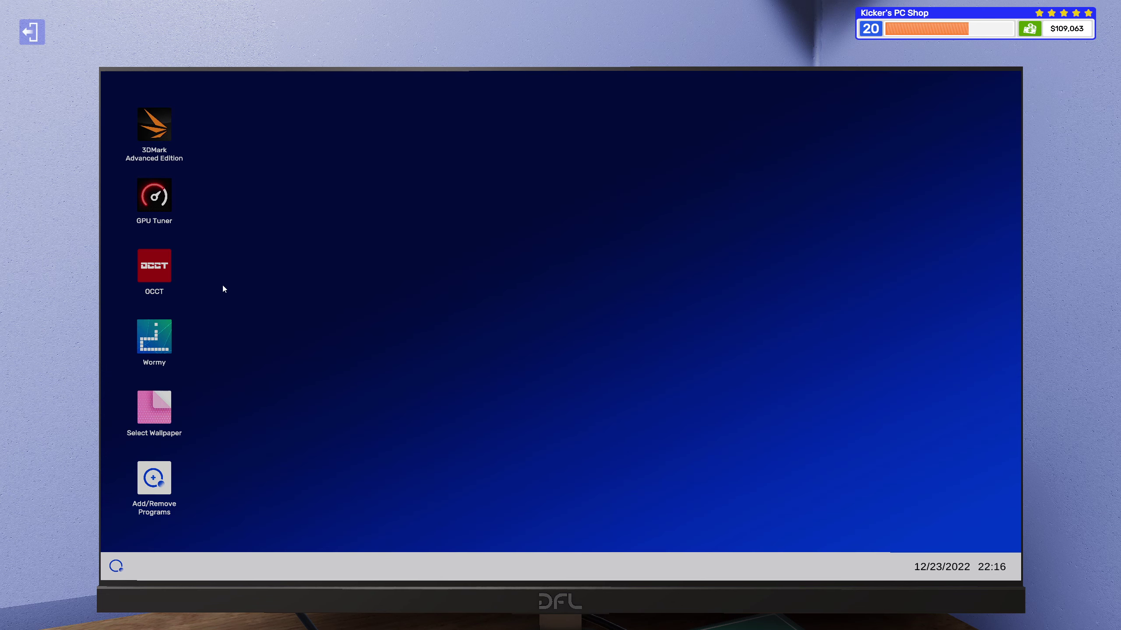
- Set the GPU Tuner core clock offset back to +143 MHz and apply it
double_click(154, 200)
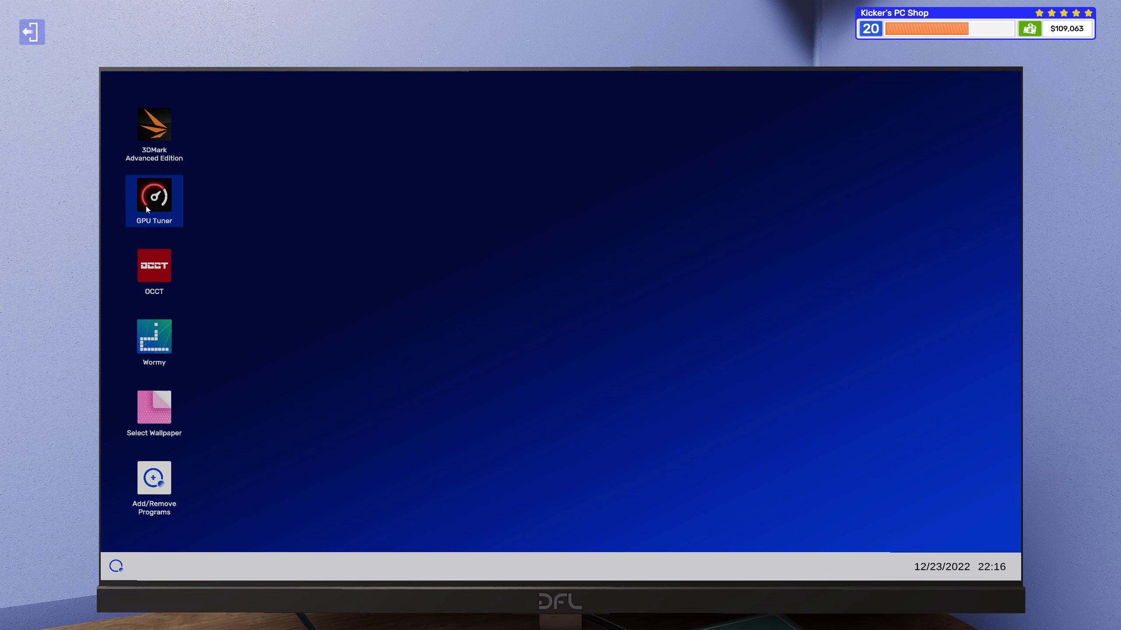
click(298, 296)
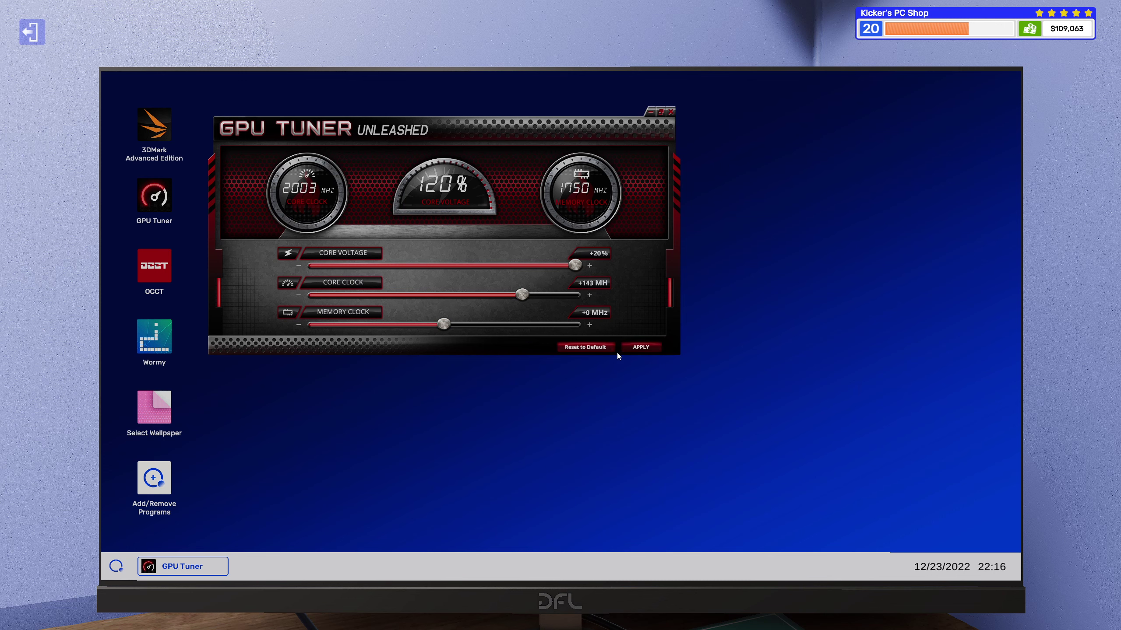
click(641, 347)
click(670, 113)
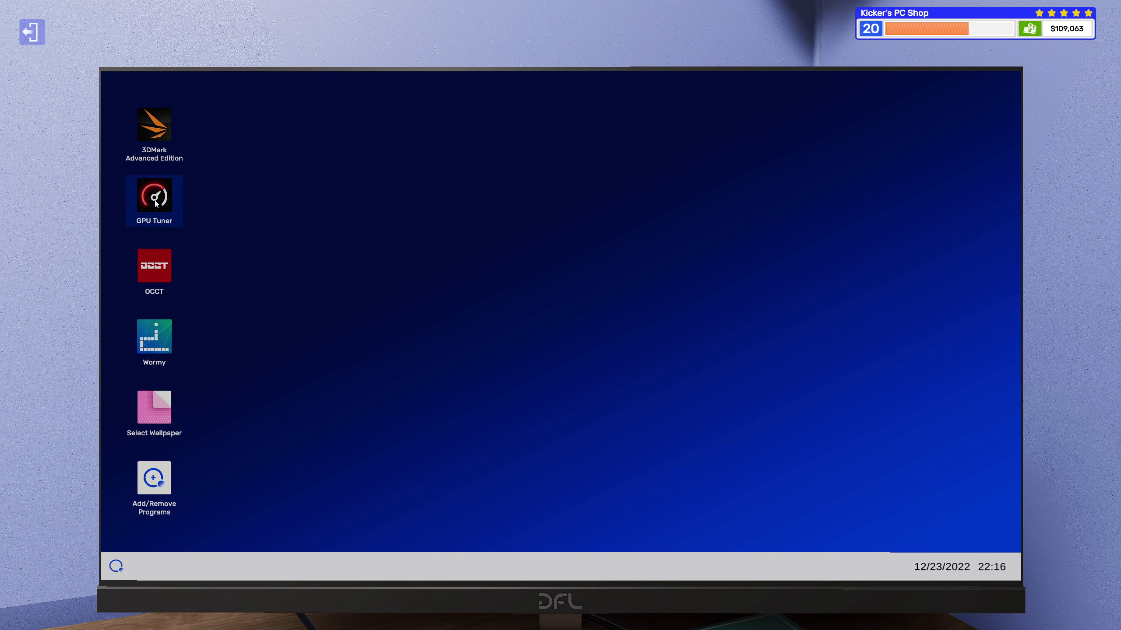
- Start the Time Spy benchmark in 3DMark Advanced Edition and leave the monitor view
click(159, 136)
double_click(158, 137)
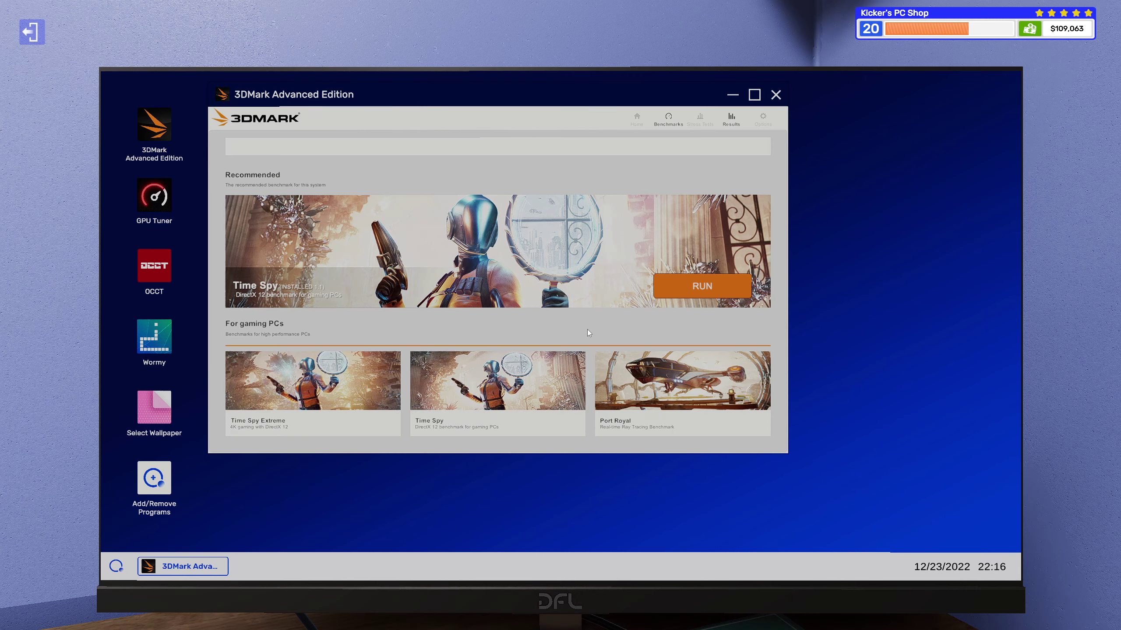
click(694, 284)
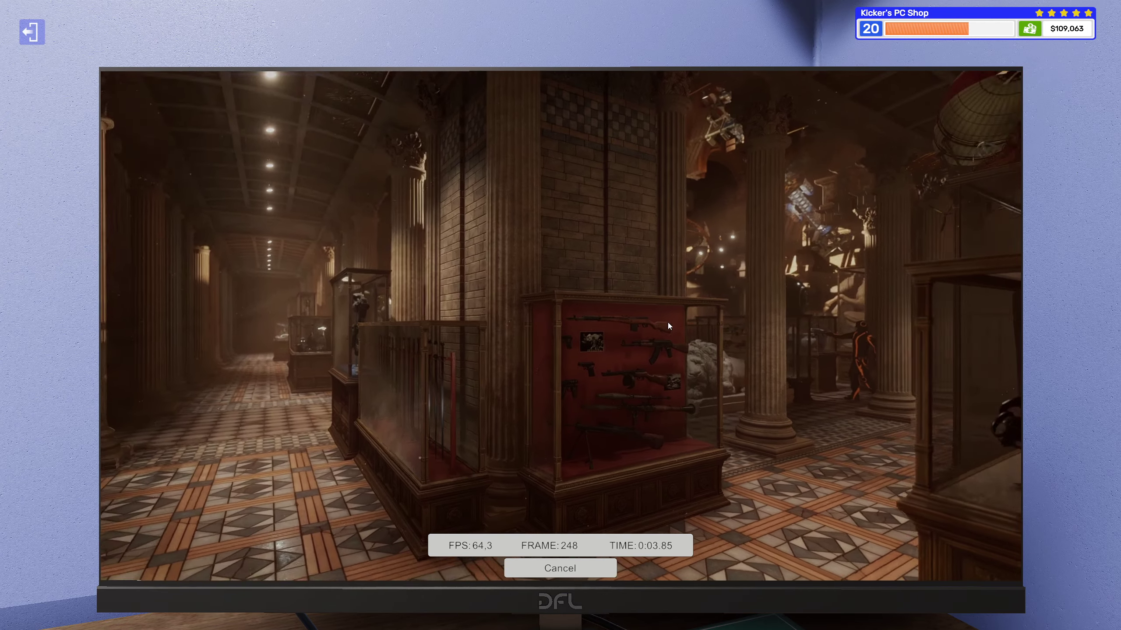
key(Escape)
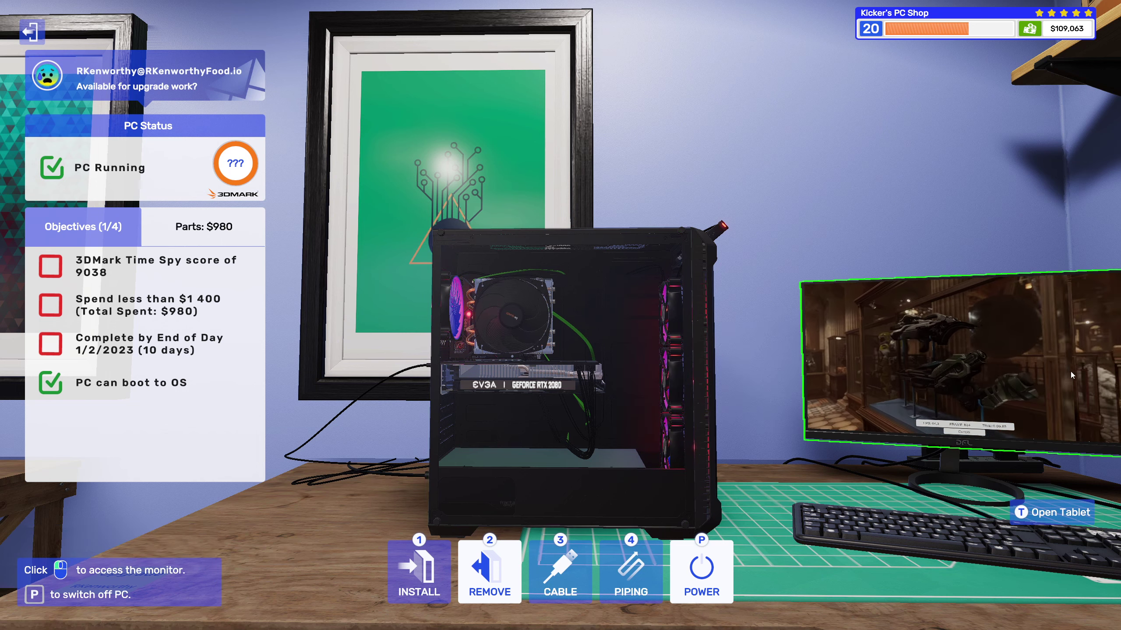
- Place the overclocked PC on the desk and benchmark it in Time Spy, scoring 10281
key(Escape)
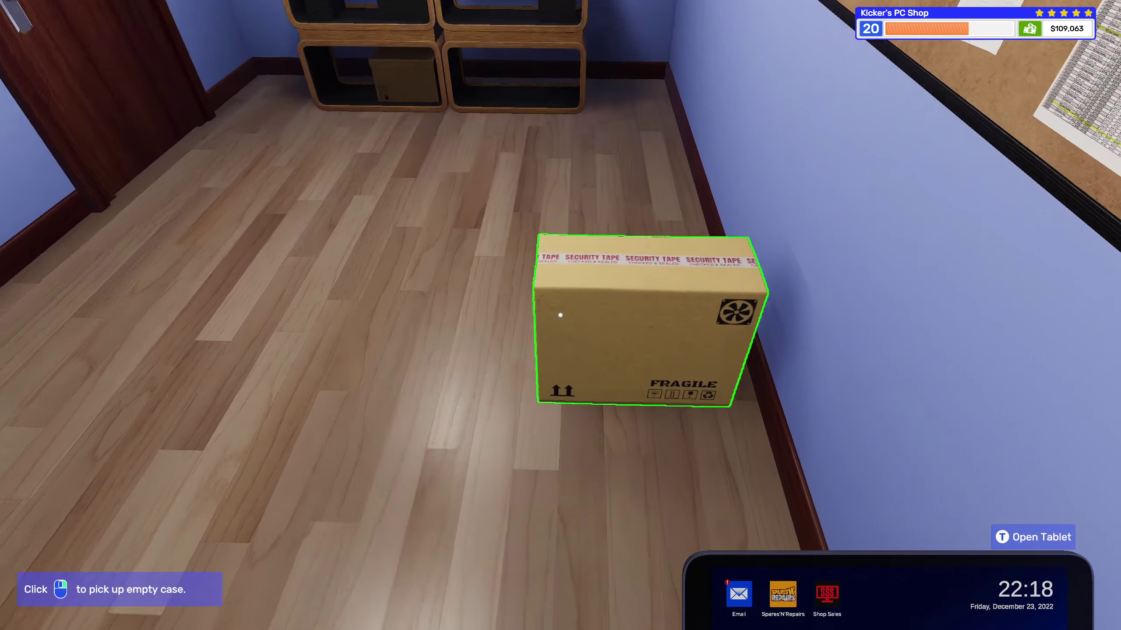
click(561, 315)
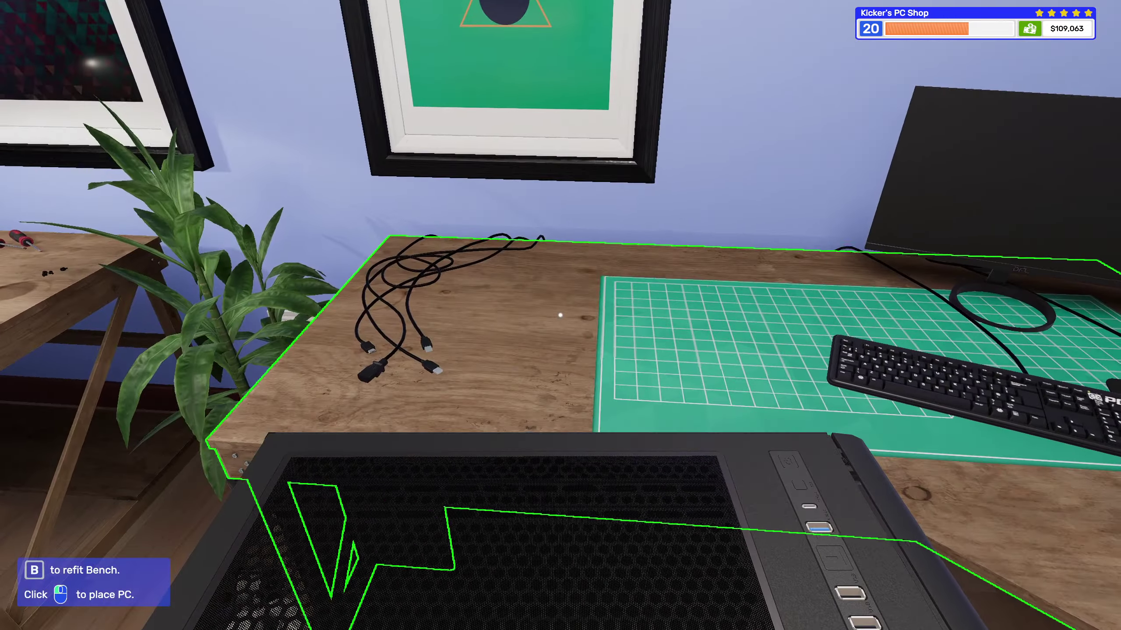
click(561, 316)
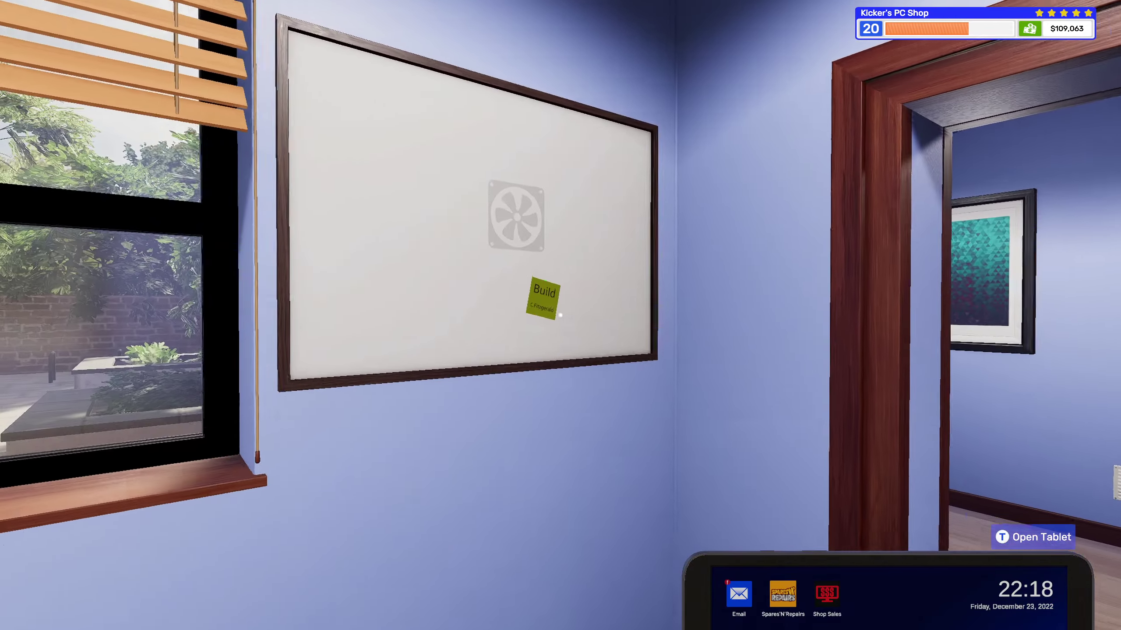
click(560, 315)
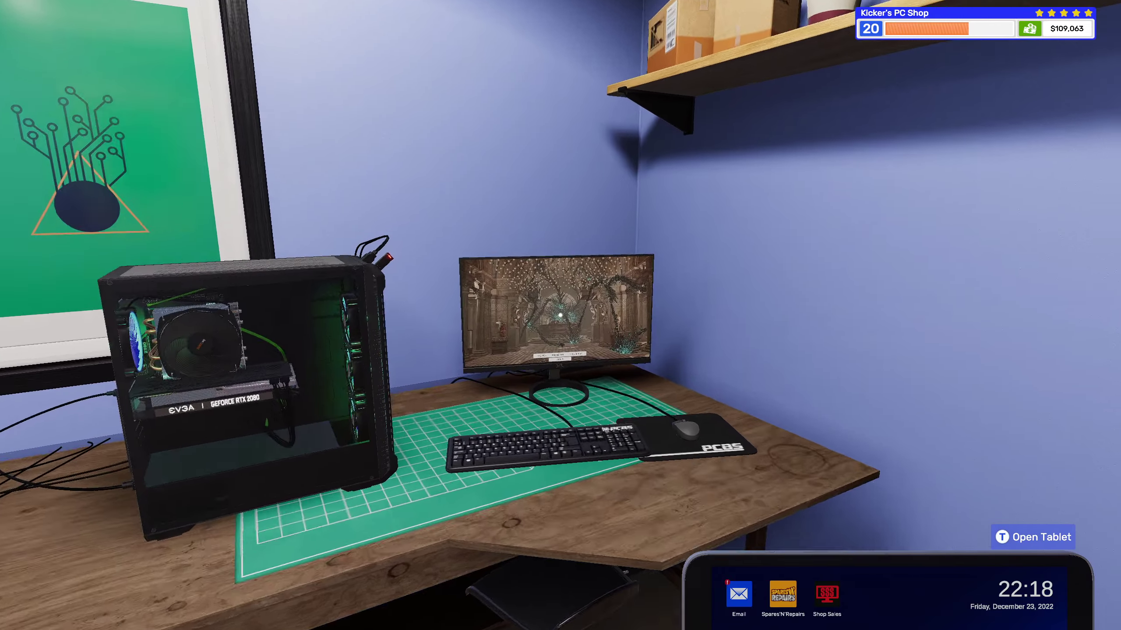
click(560, 315)
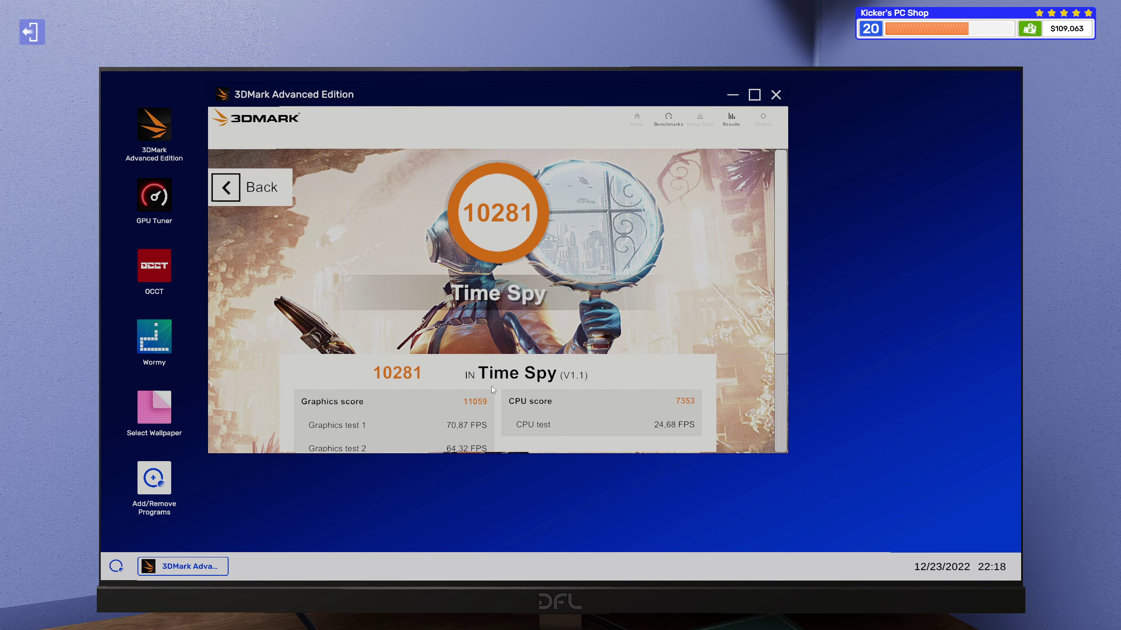
scroll(491, 386, down, 1)
scroll(498, 366, down, 2)
scroll(491, 341, down, 1)
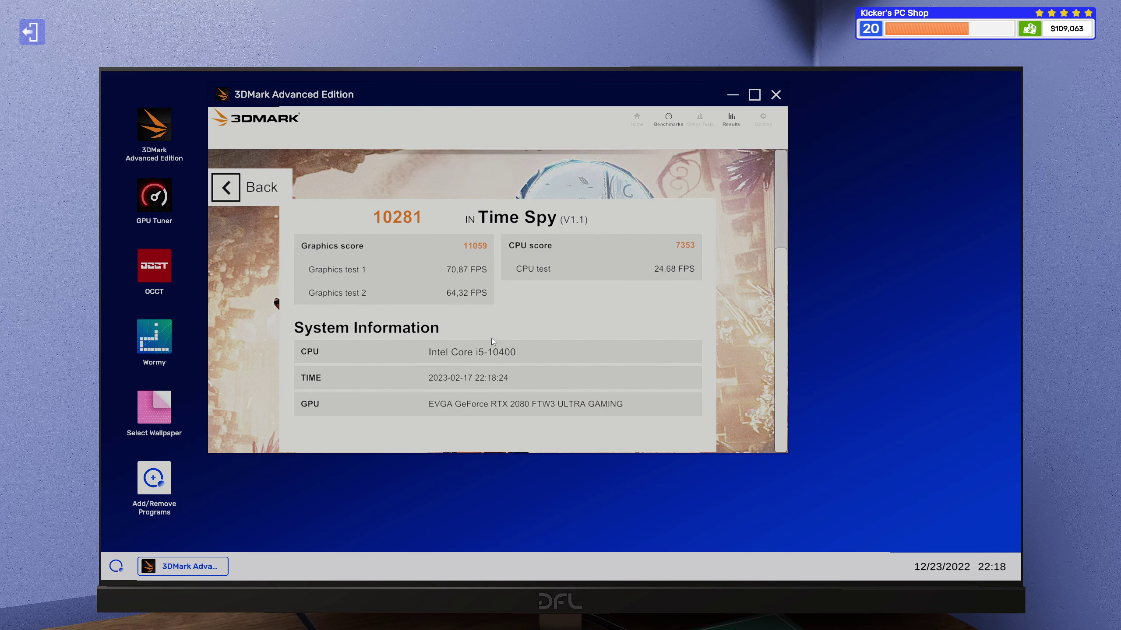
scroll(490, 338, up, 1)
scroll(490, 338, up, 2)
scroll(491, 338, up, 1)
scroll(491, 337, up, 1)
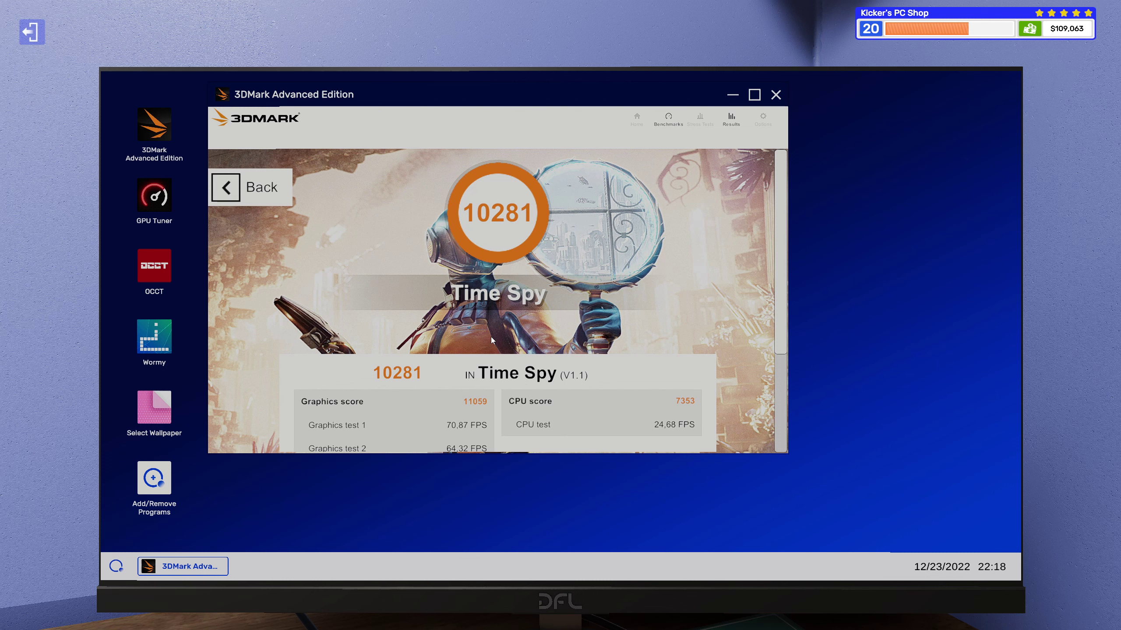
- Close the 3DMark results, confirm all three objectives in the job email, and walk to the modding bench
click(775, 95)
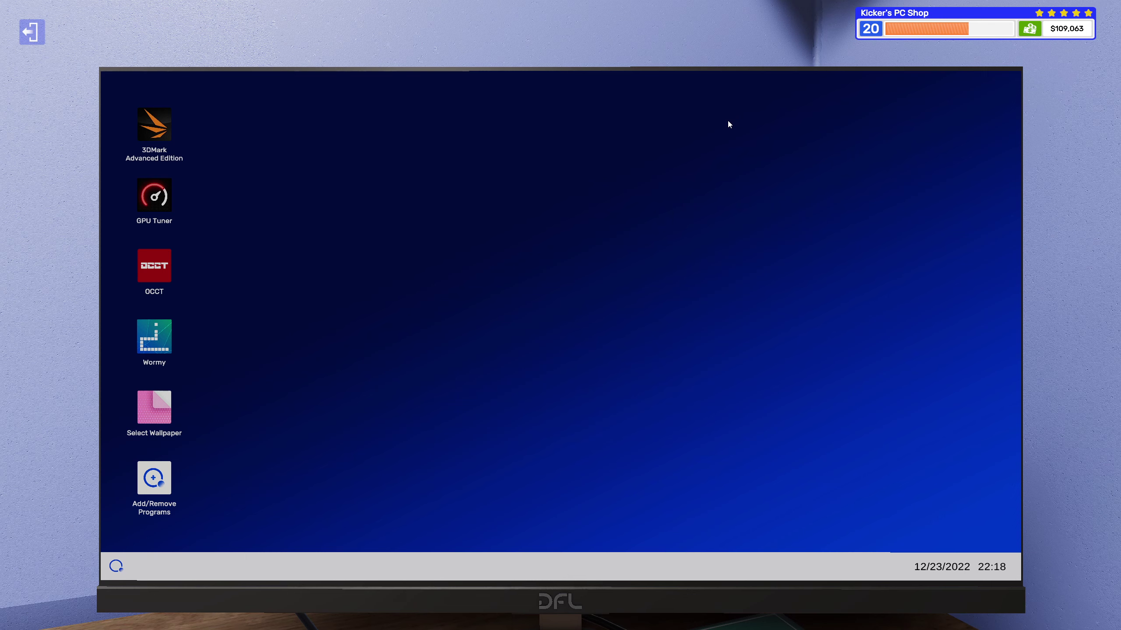
key(Escape)
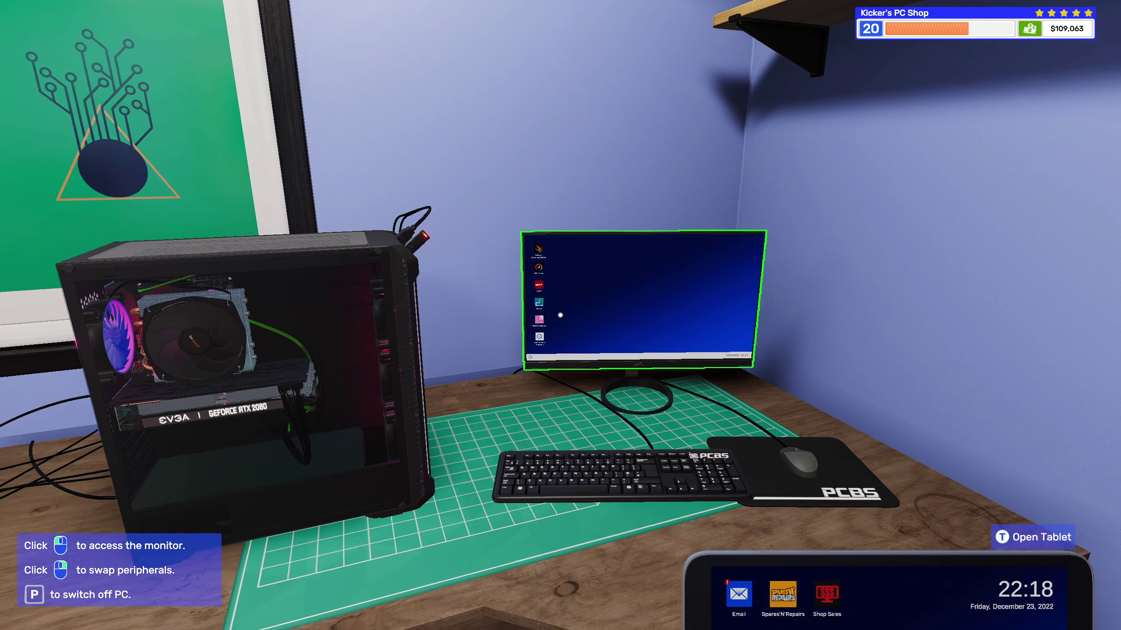
key(t)
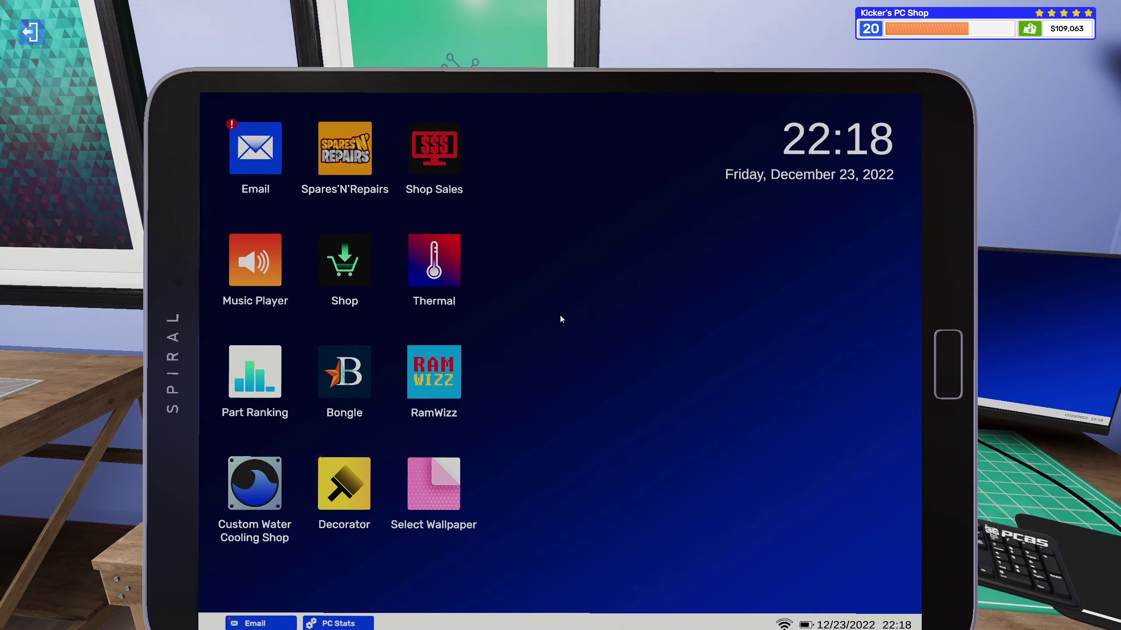
click(248, 149)
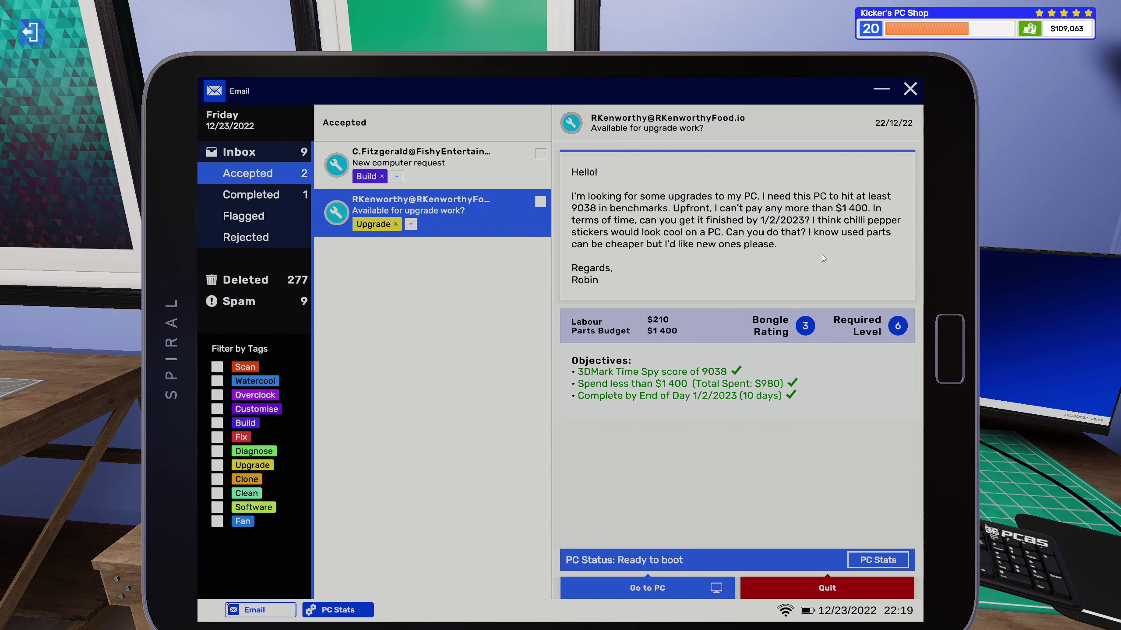
key(t)
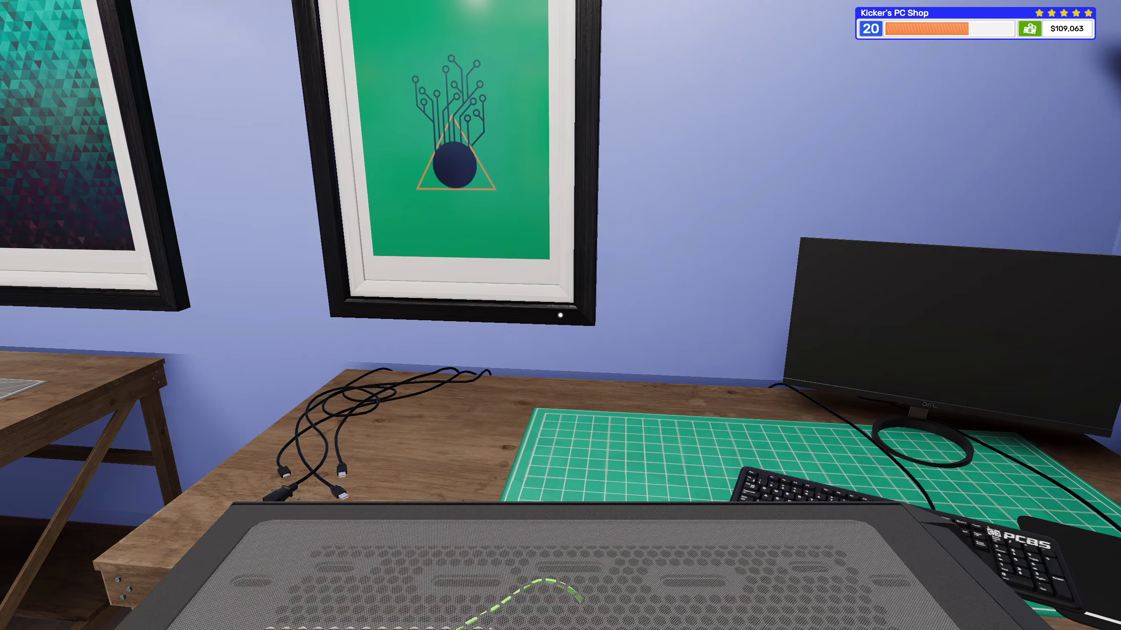
key(w)
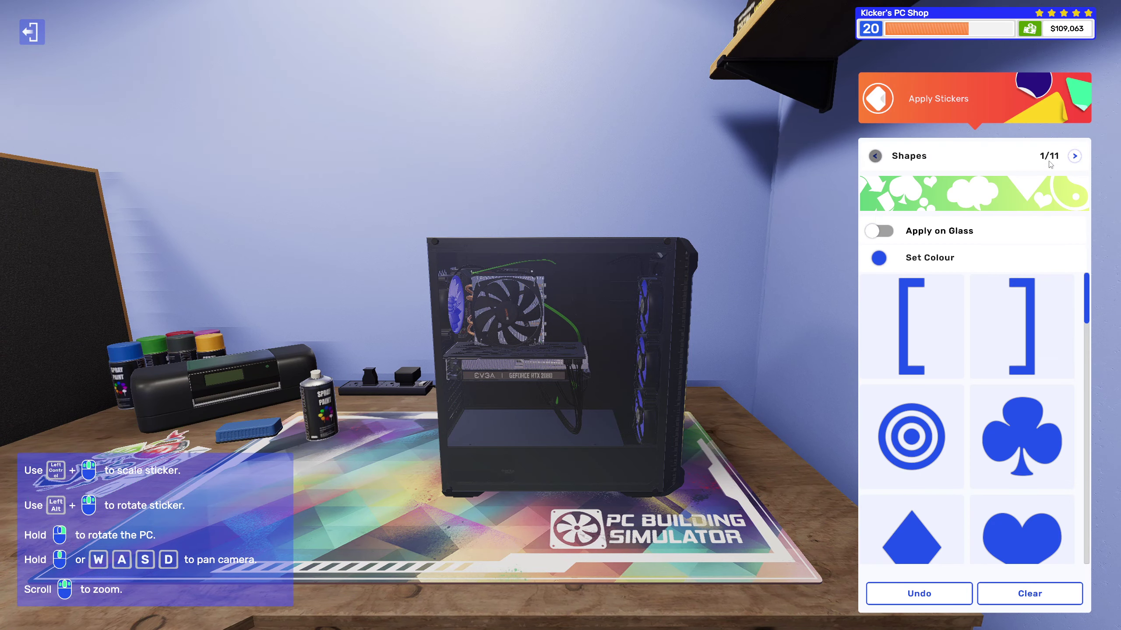
- Choose the Chilli Pepper sticker from the Food category
click(1074, 156)
click(1074, 157)
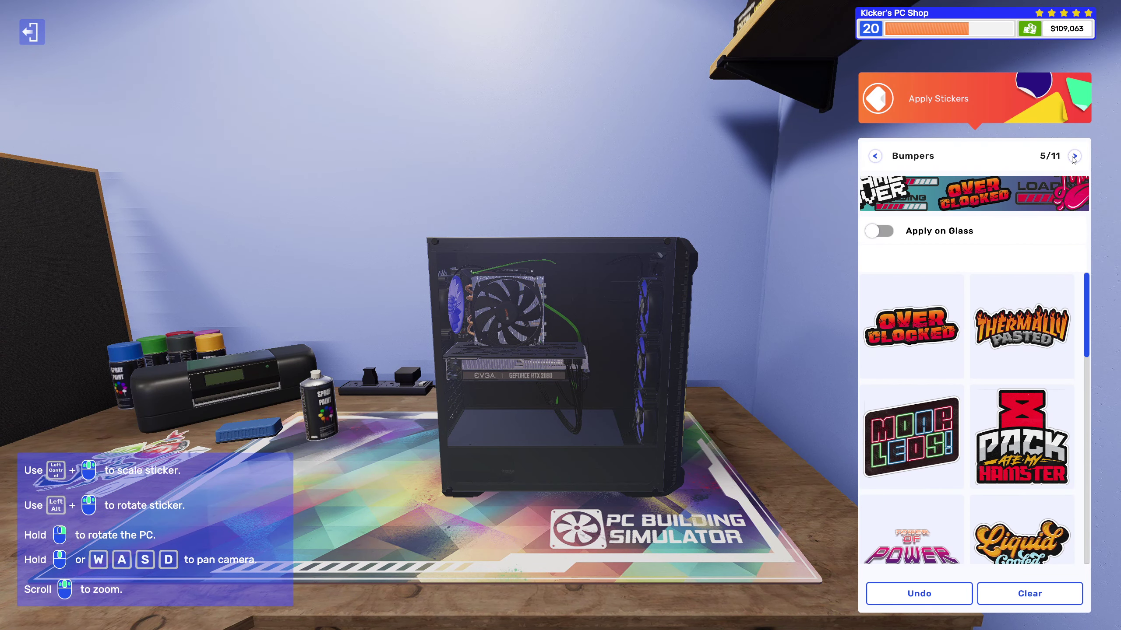
click(1074, 157)
scroll(1024, 368, down, 3)
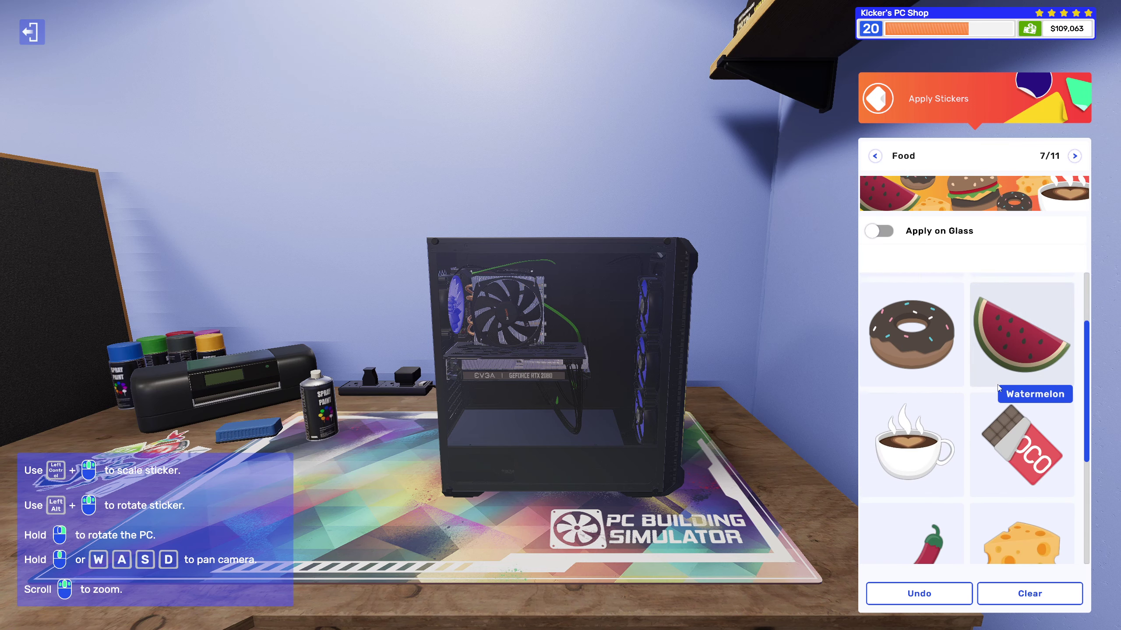
scroll(1007, 395, down, 3)
click(930, 429)
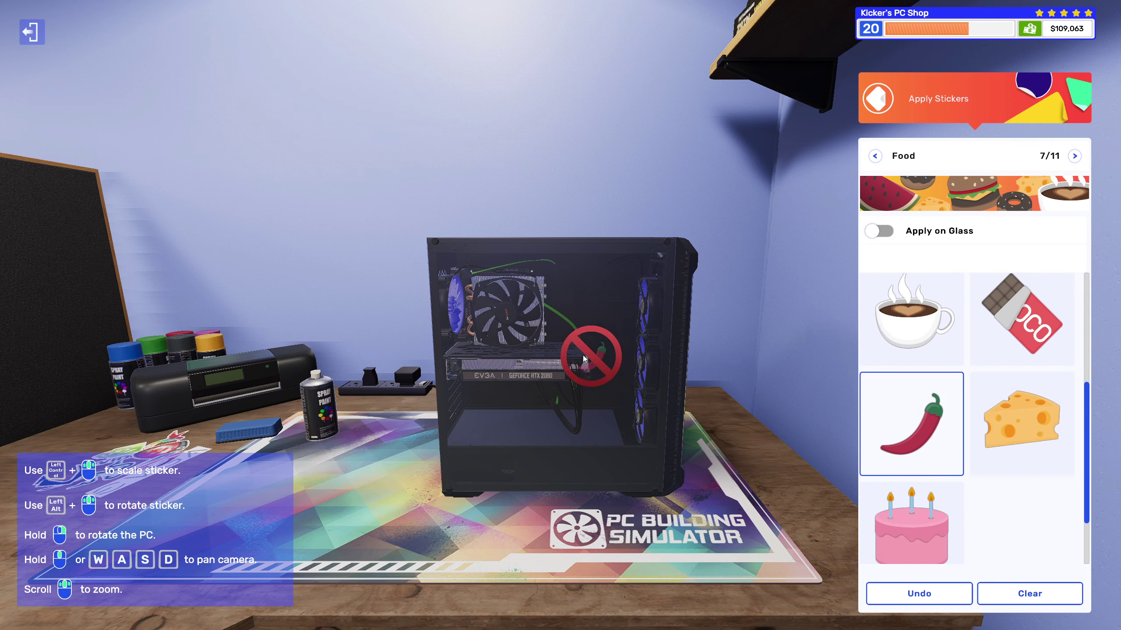
- Stick a first chilli, a large rotated chilli and a small upper-right chilli on the side panel
mouse_move(560, 350)
mouse_down()
mouse_move(658, 377)
mouse_move(561, 366)
mouse_up()
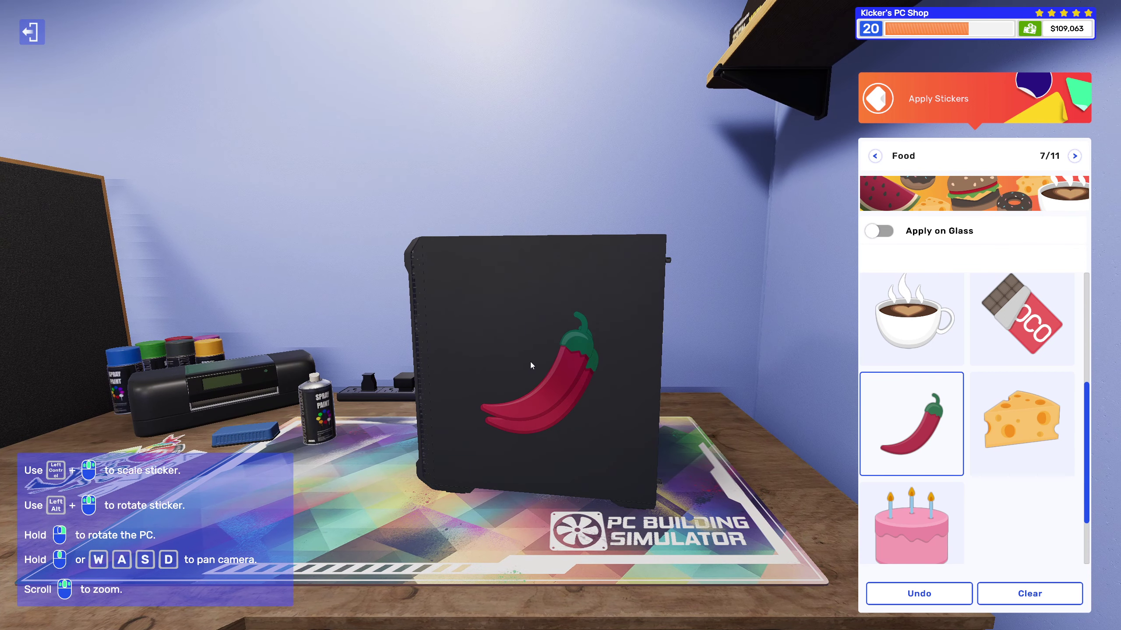
click(531, 362)
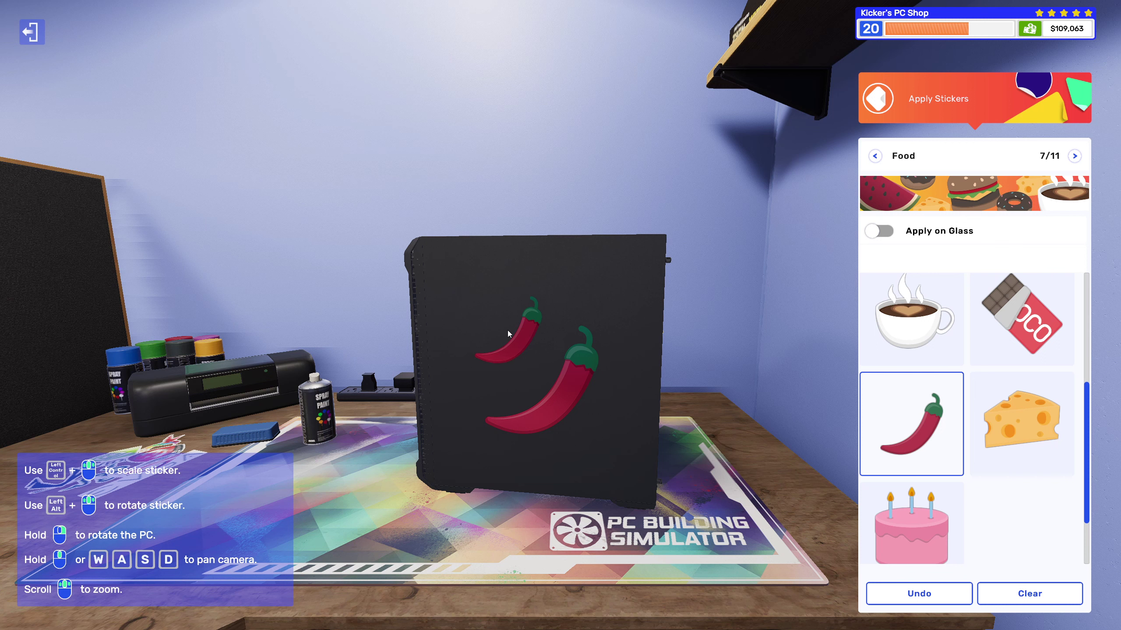
scroll(508, 331, up, 2)
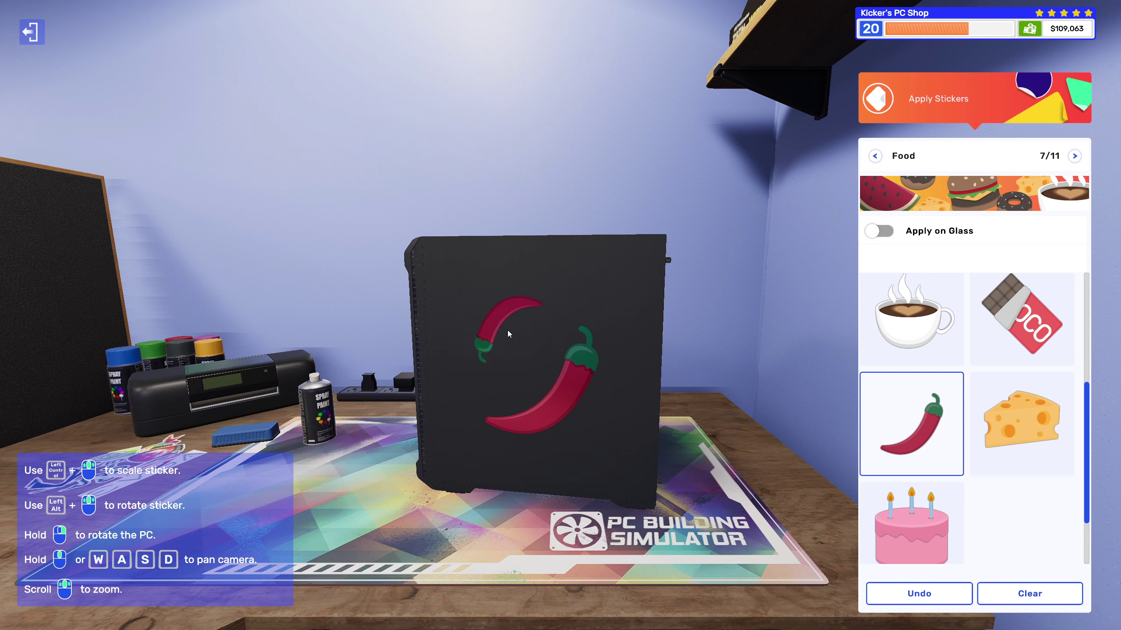
scroll(491, 331, up, 1)
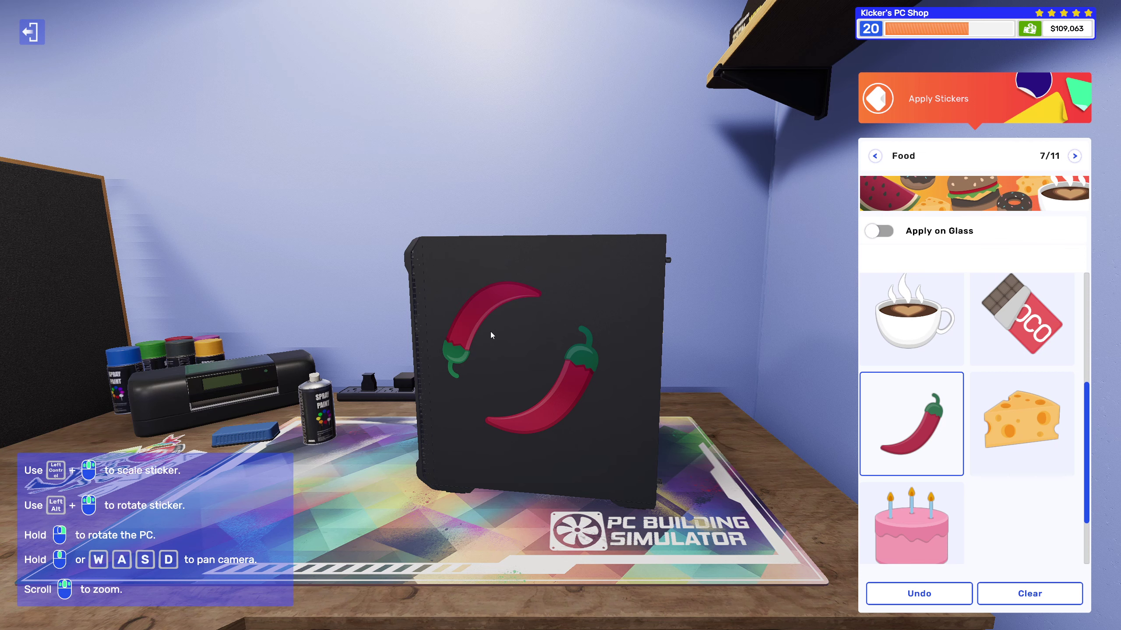
scroll(490, 332, up, 3)
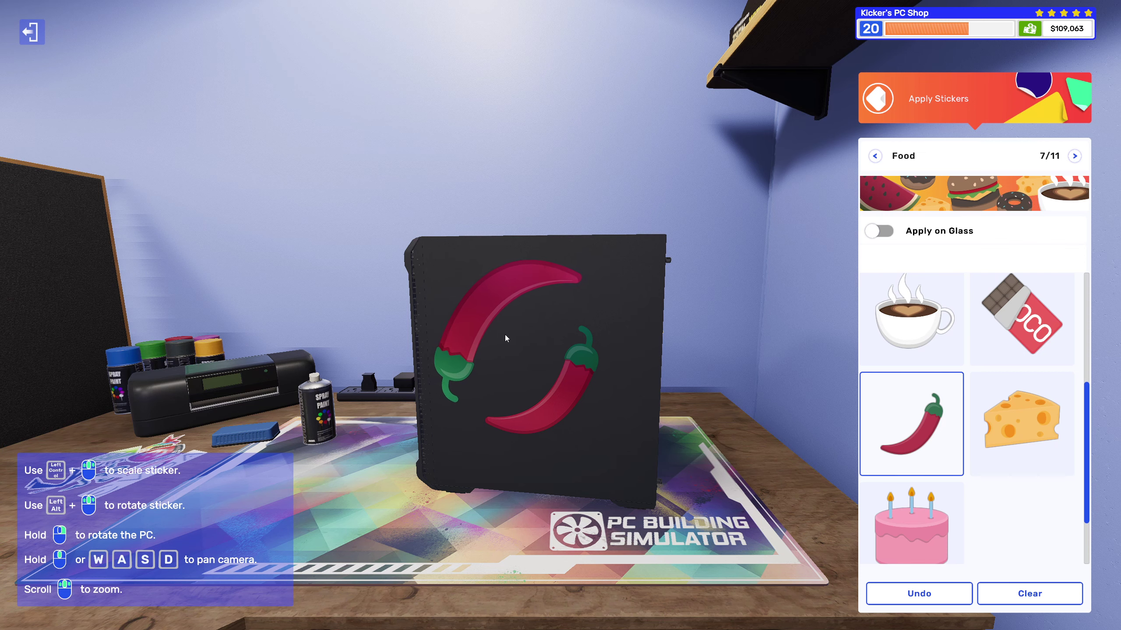
click(508, 335)
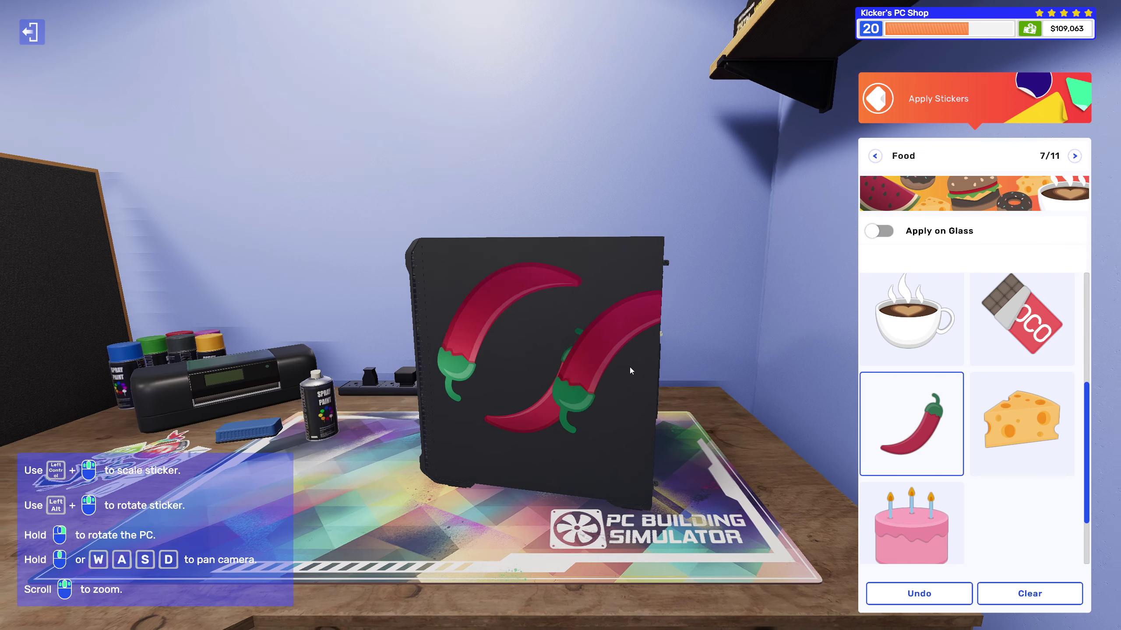
drag(604, 349, 605, 369)
scroll(586, 367, down, 4)
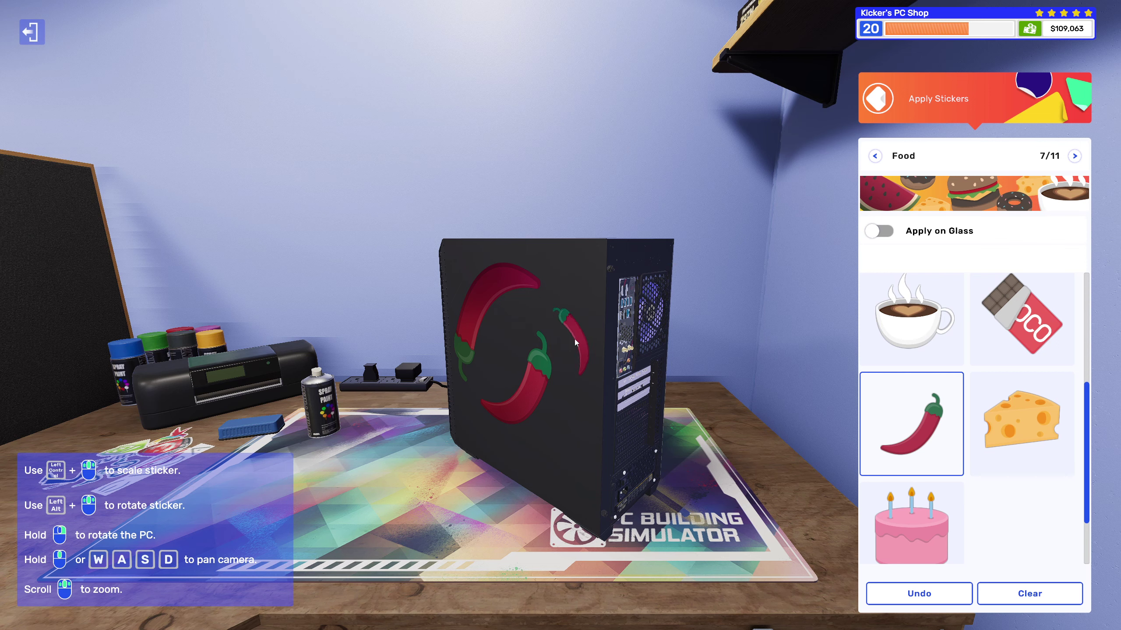
click(567, 338)
right_click(587, 377)
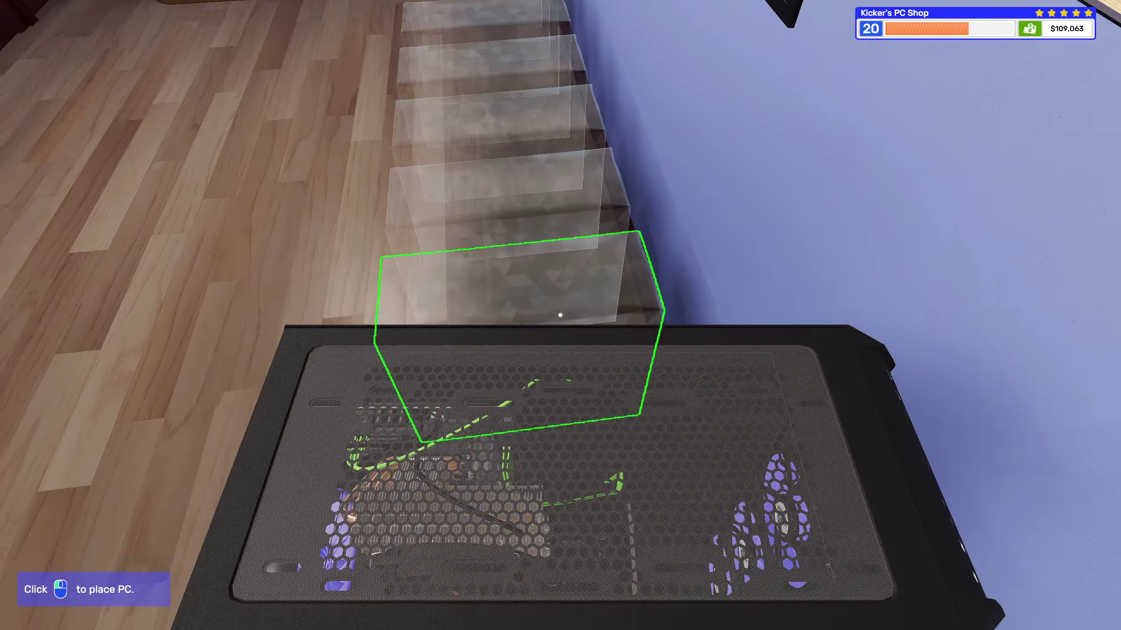
- Set the finished PC down and collect the $630 job payment from the tablet email
click(560, 316)
key(t)
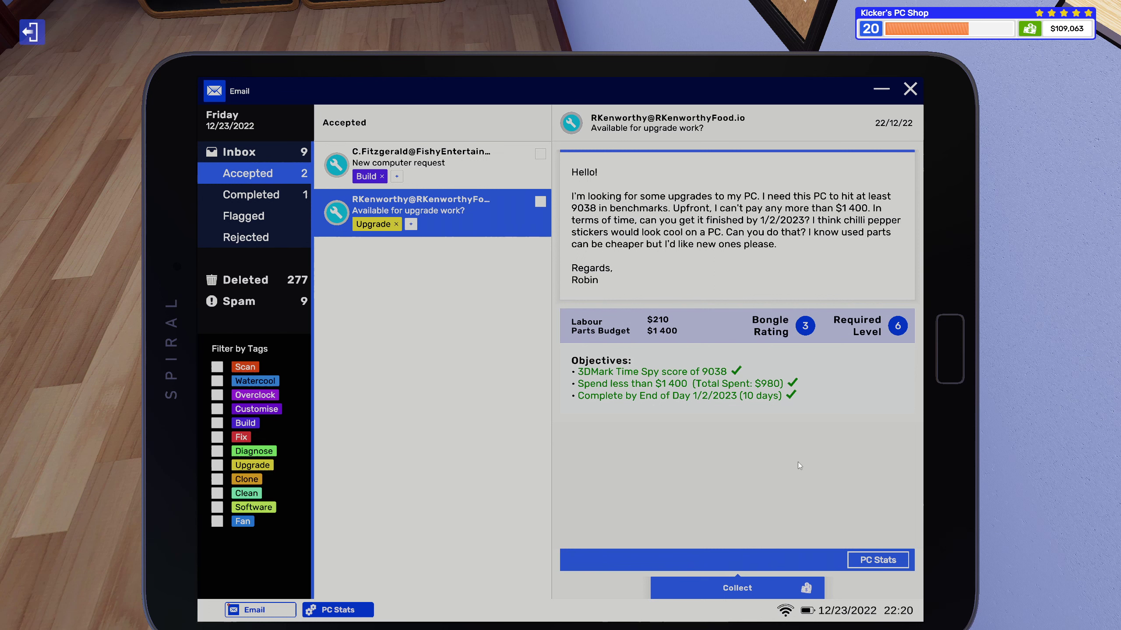
click(725, 589)
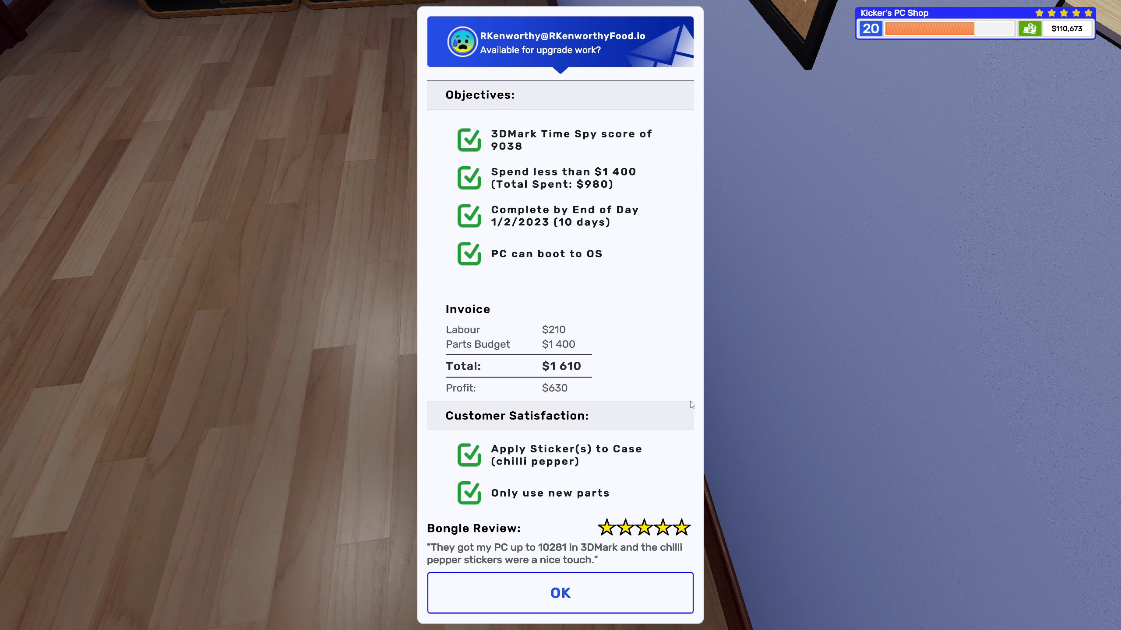
- Dismiss the job summary and put the tablet away
click(573, 593)
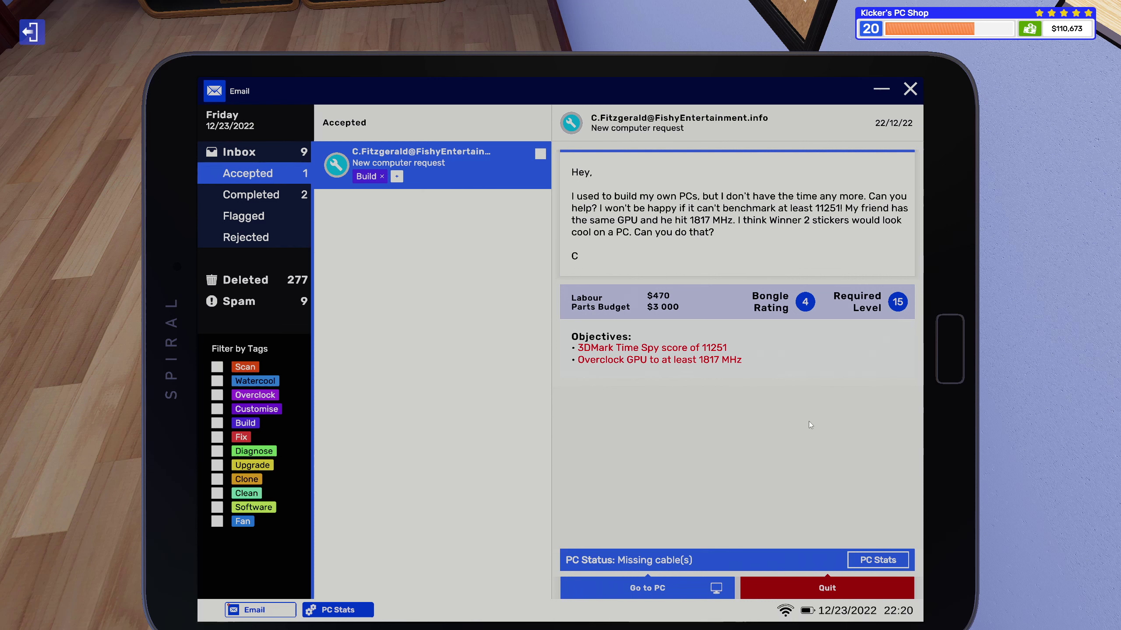
click(910, 89)
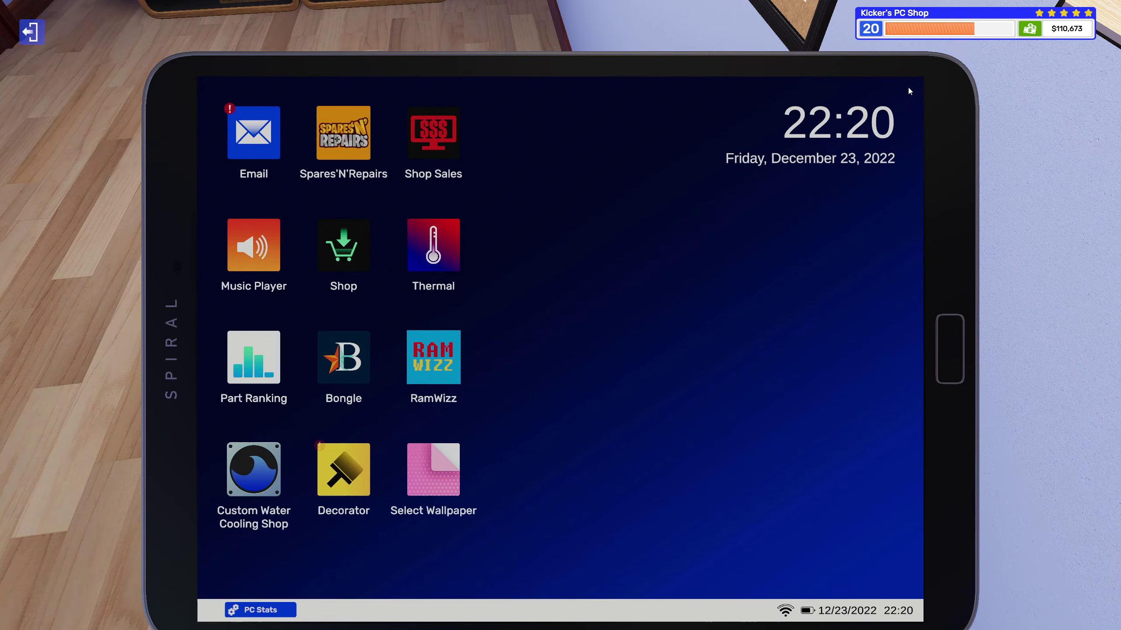
key(Tab)
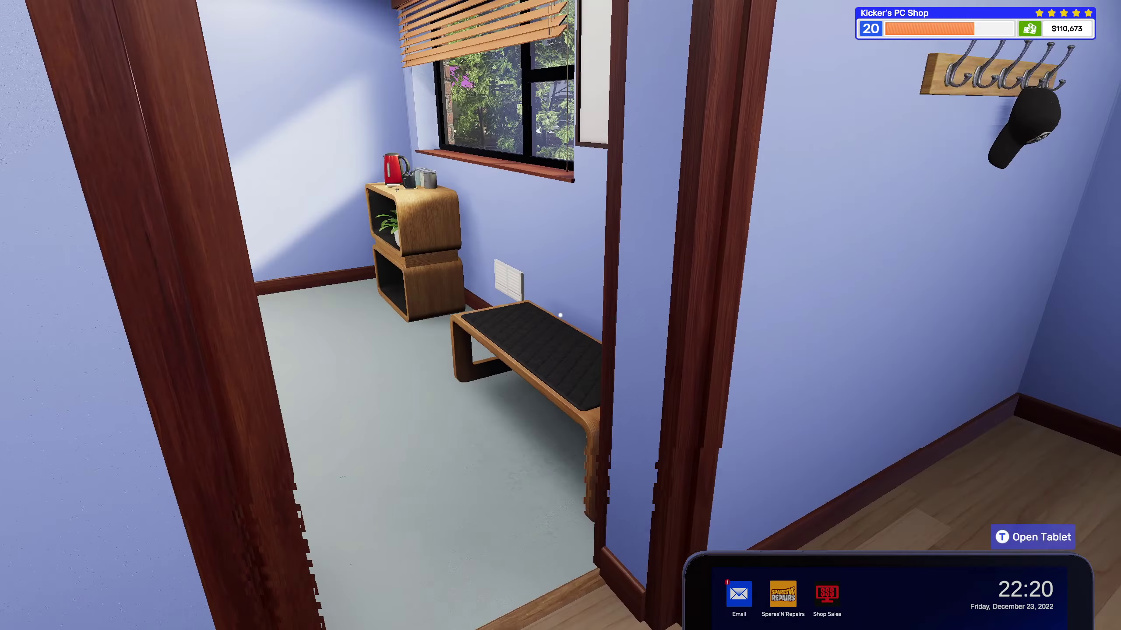
- Walk into the next room to the next customer's PC case on the workbench
key(w)
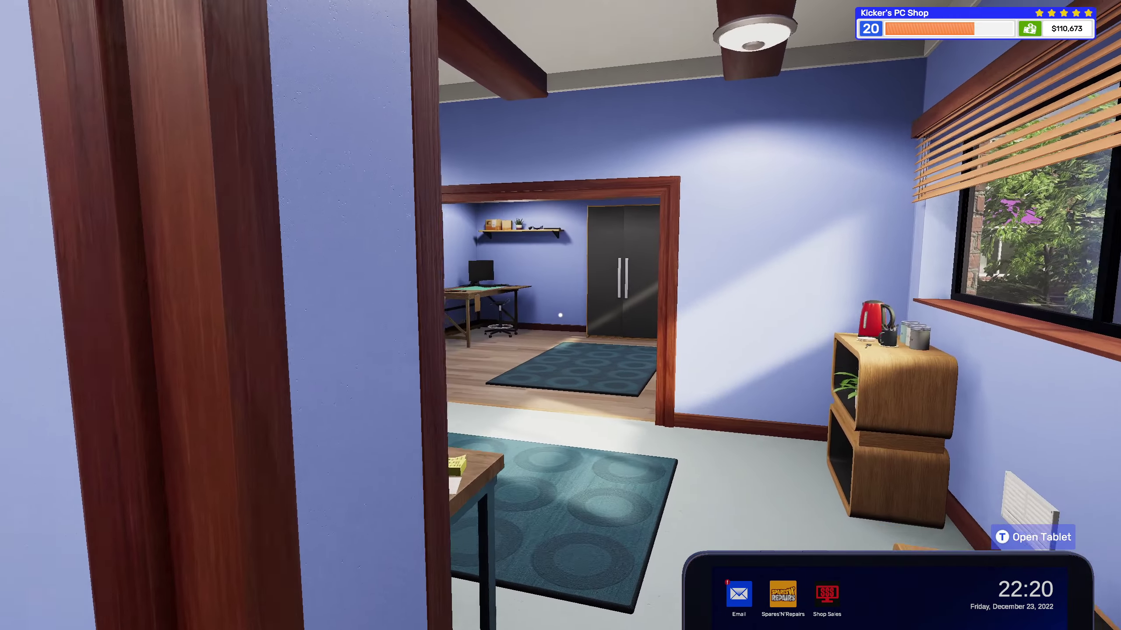
key(w)
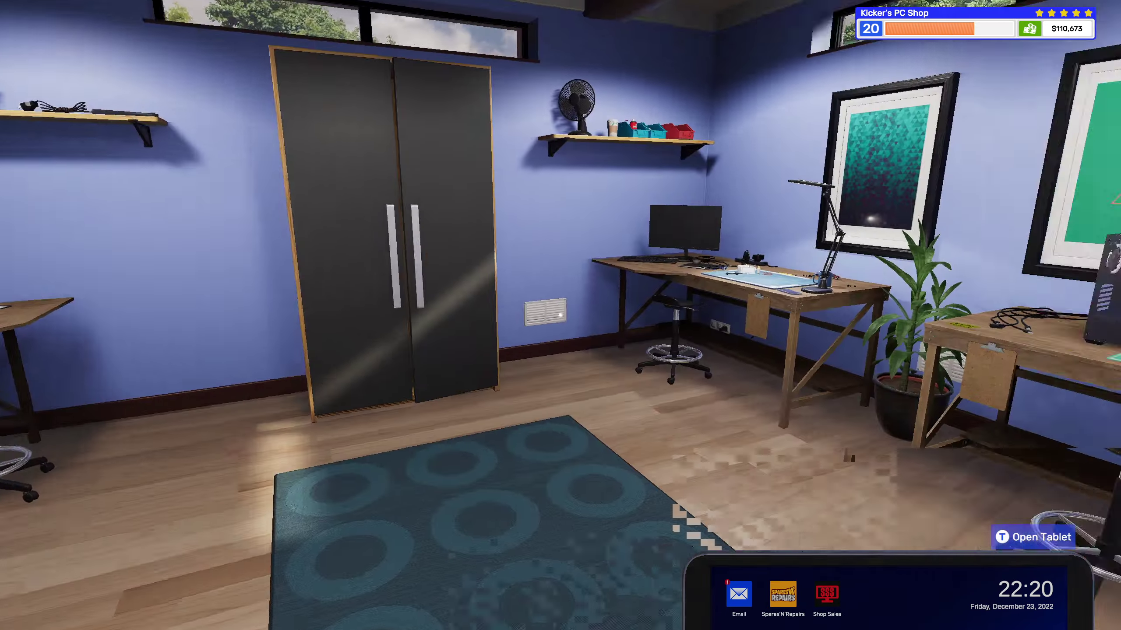
key(w)
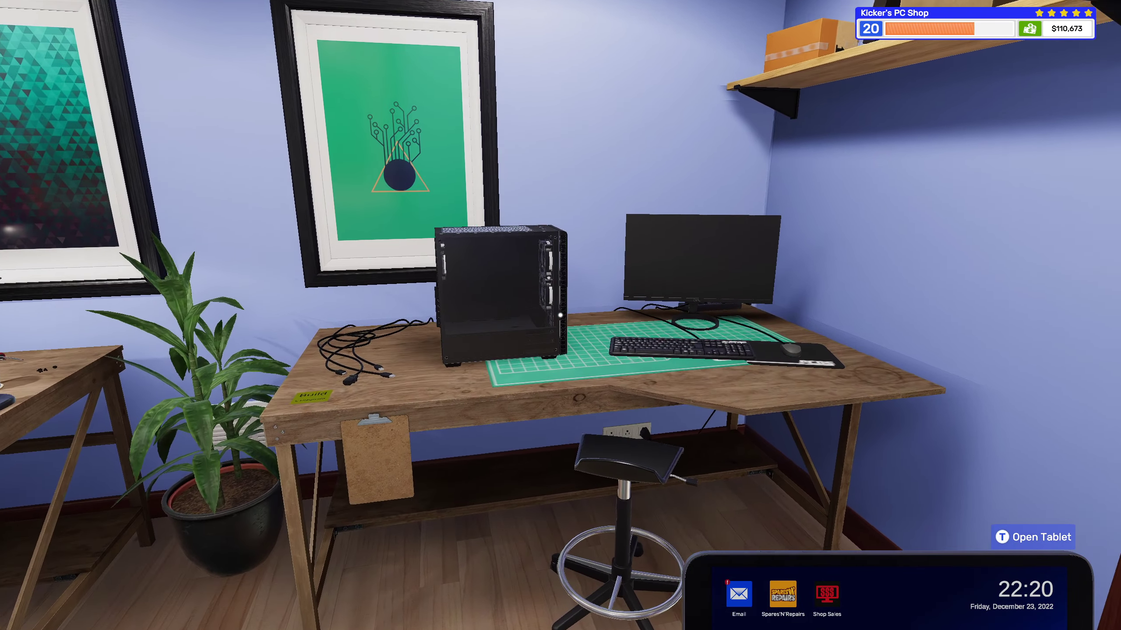